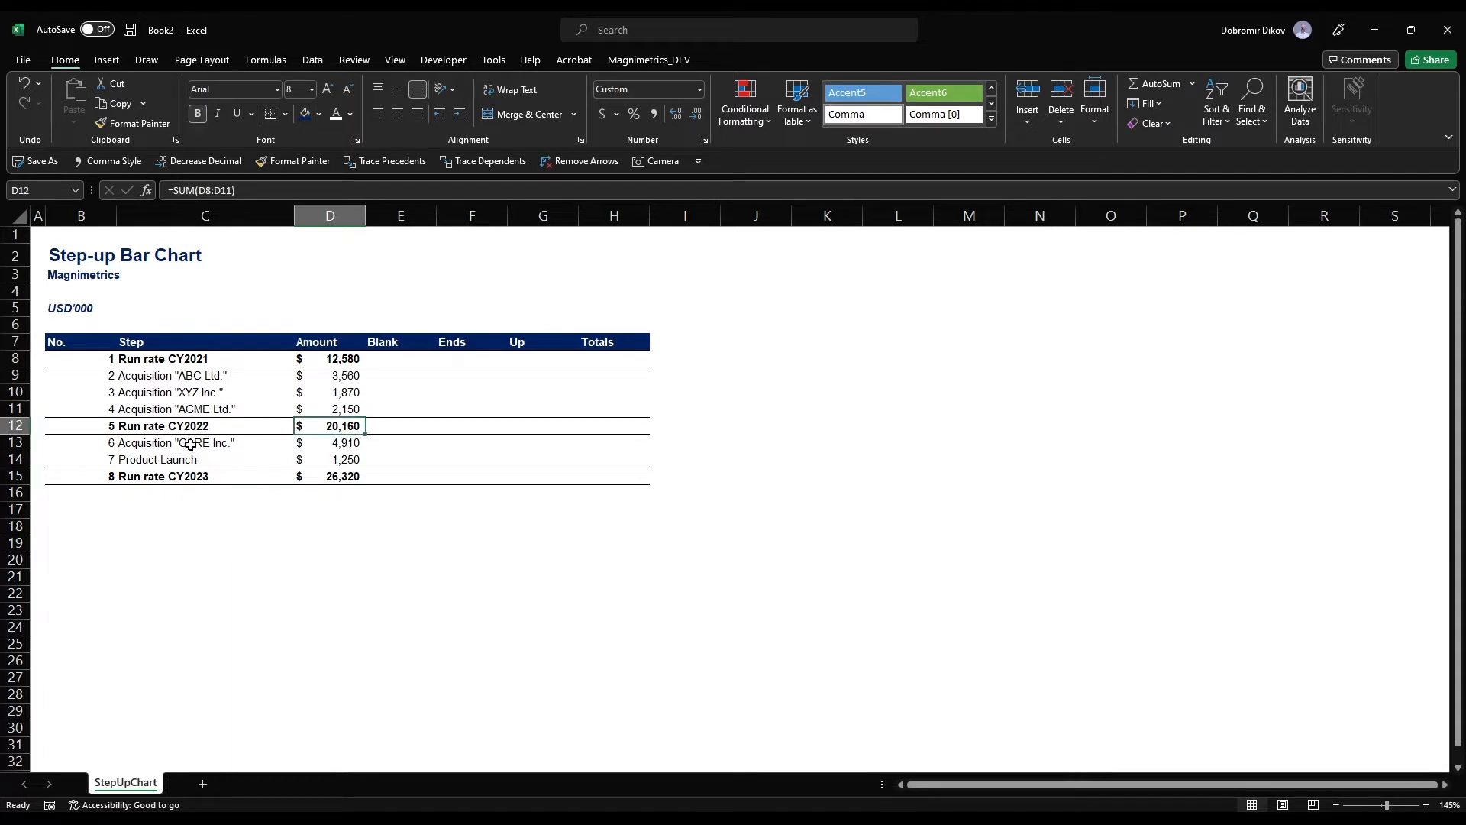
Review the run-rate steps and amounts, and the Blank, Ends, Up and Totals columns of the table
{"action": "left_click_drag", "start_coordinate": [182, 446], "coordinate": [176, 460]}
{"action": "left_click", "coordinate": [170, 458]}
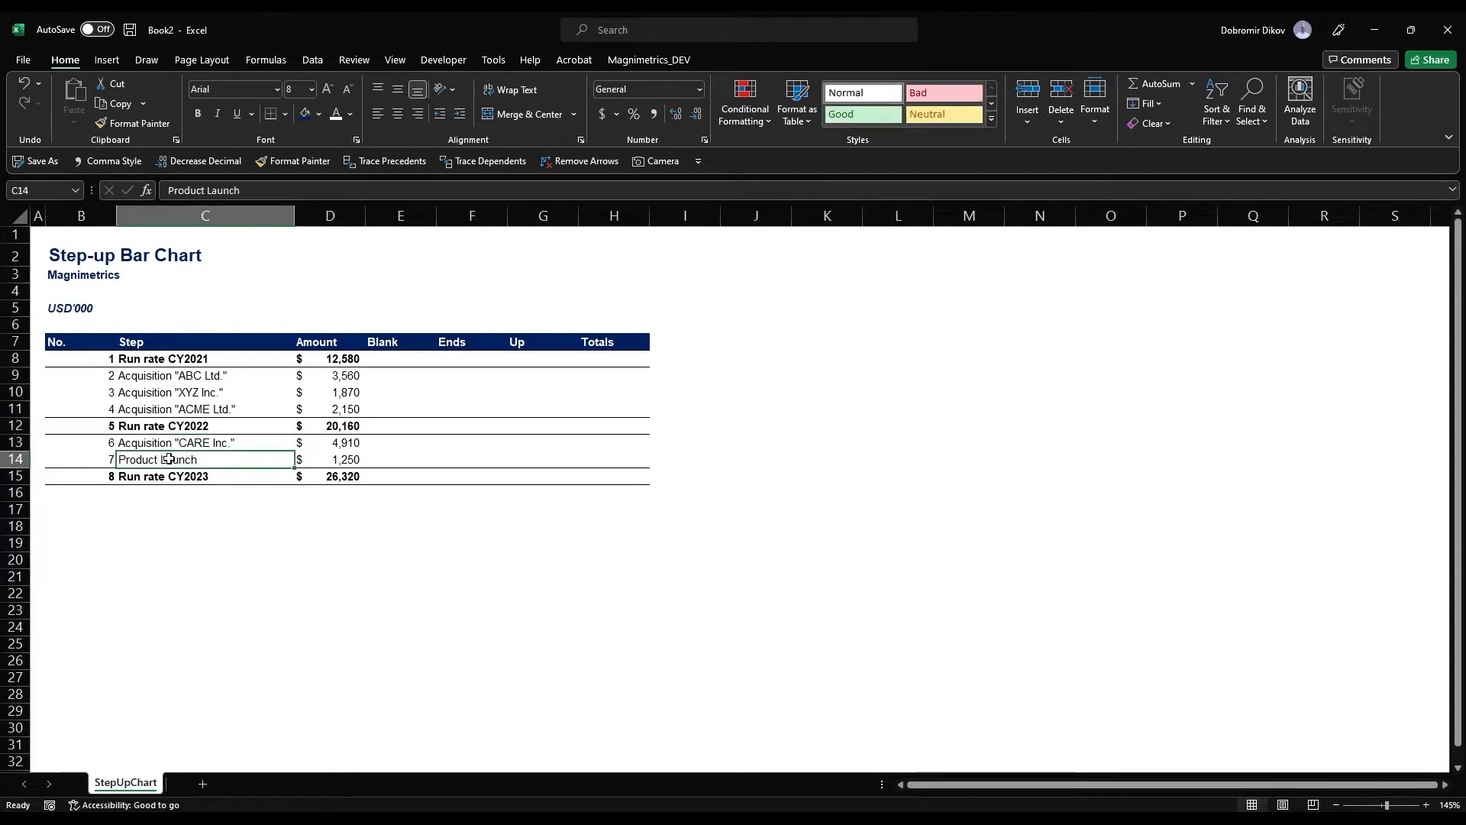
{"action": "left_click", "coordinate": [353, 476]}
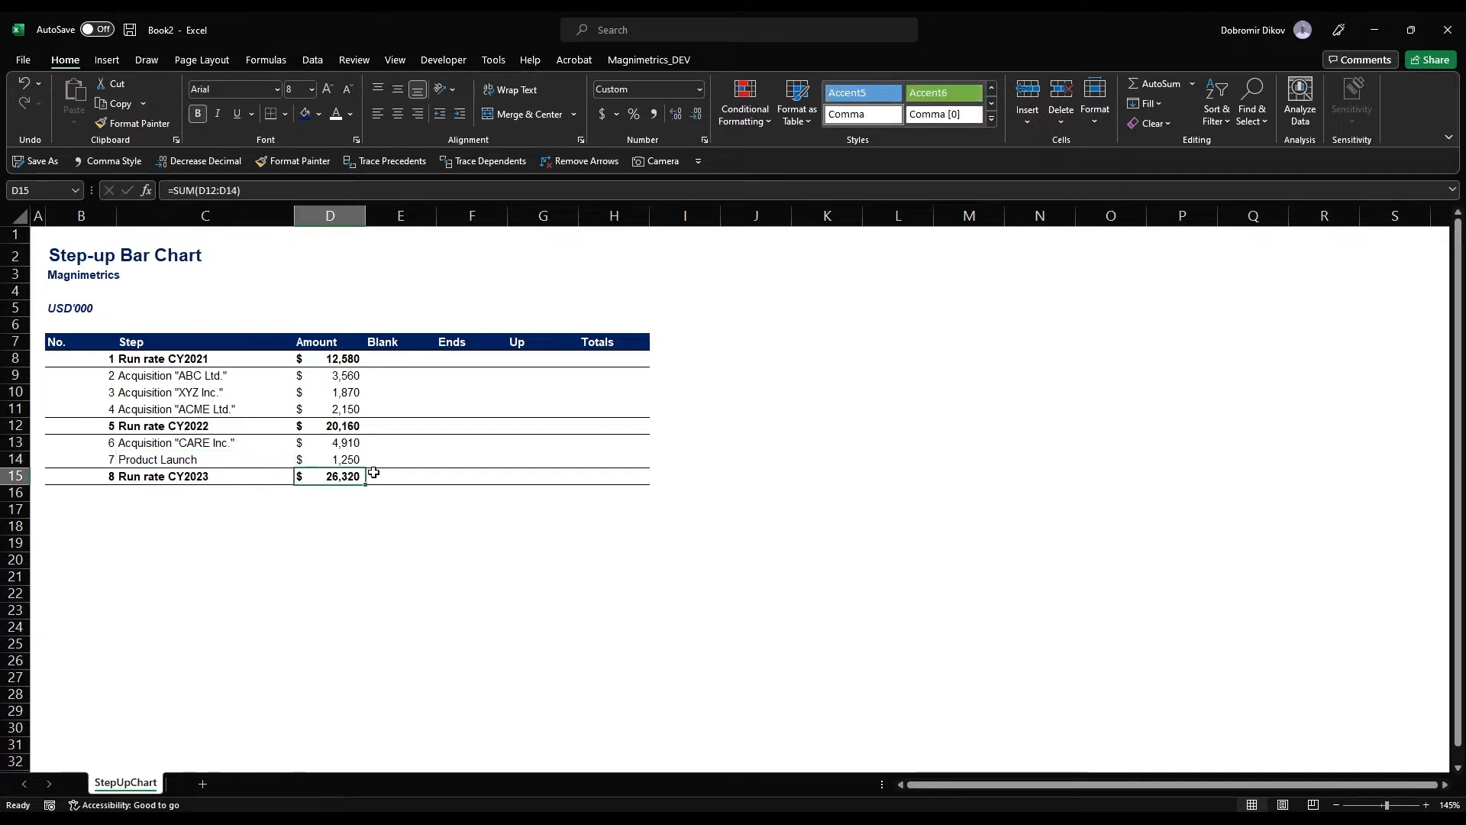
{"action": "left_click", "coordinate": [393, 376]}
{"action": "left_click_drag", "start_coordinate": [409, 355], "coordinate": [641, 475]}
{"action": "left_click", "coordinate": [474, 342]}
{"action": "left_click", "coordinate": [566, 341]}
{"action": "left_click", "coordinate": [593, 344]}
Enter =D8 in E9 as the Blank value for the "ABC Ltd." acquisition
{"action": "left_click", "coordinate": [384, 377]}
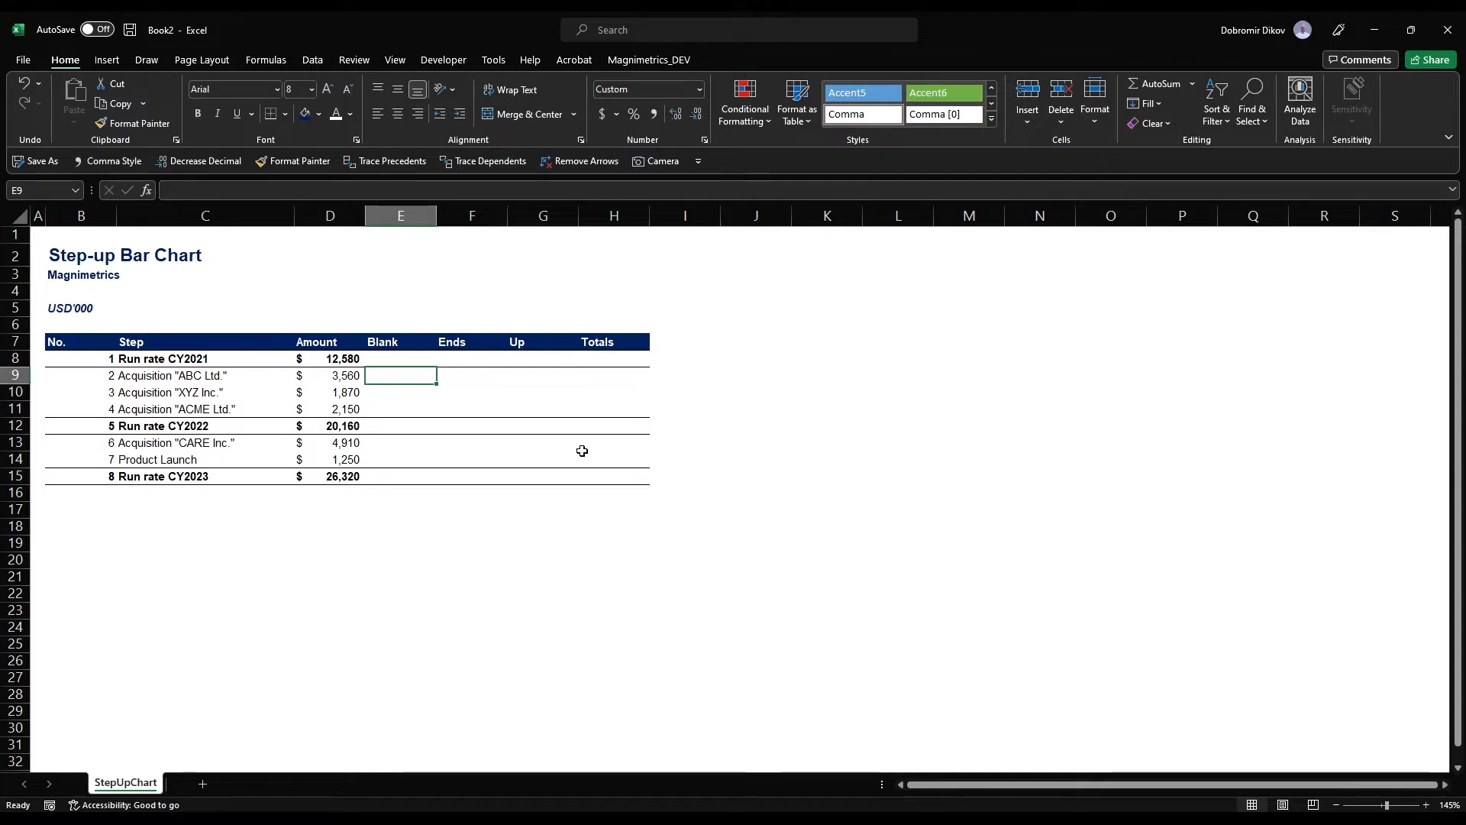
{"action": "type", "text": "="}
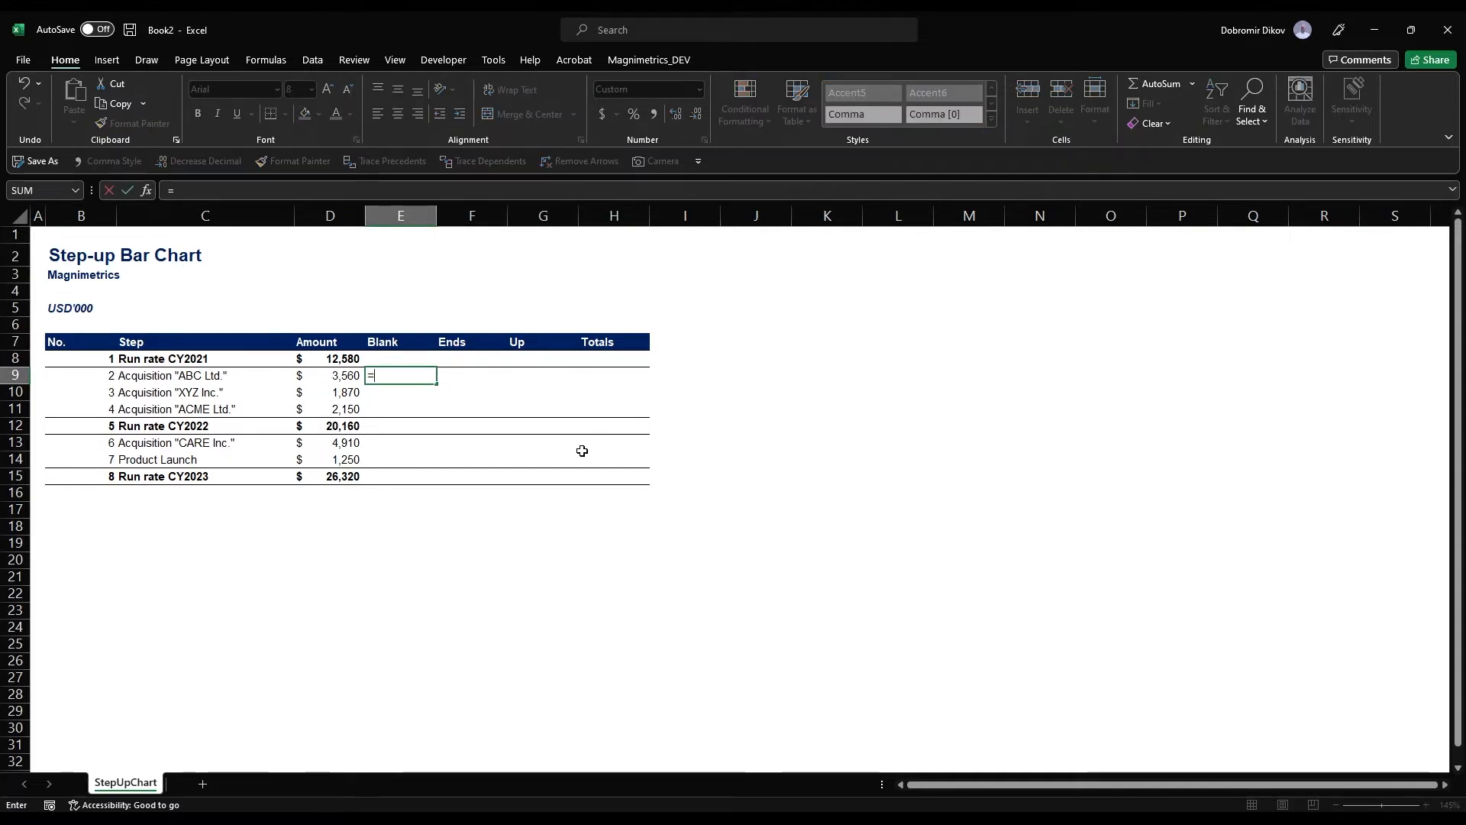
{"action": "key", "text": "Up"}
{"action": "key", "text": "Left"}
{"action": "key", "text": "Return"}
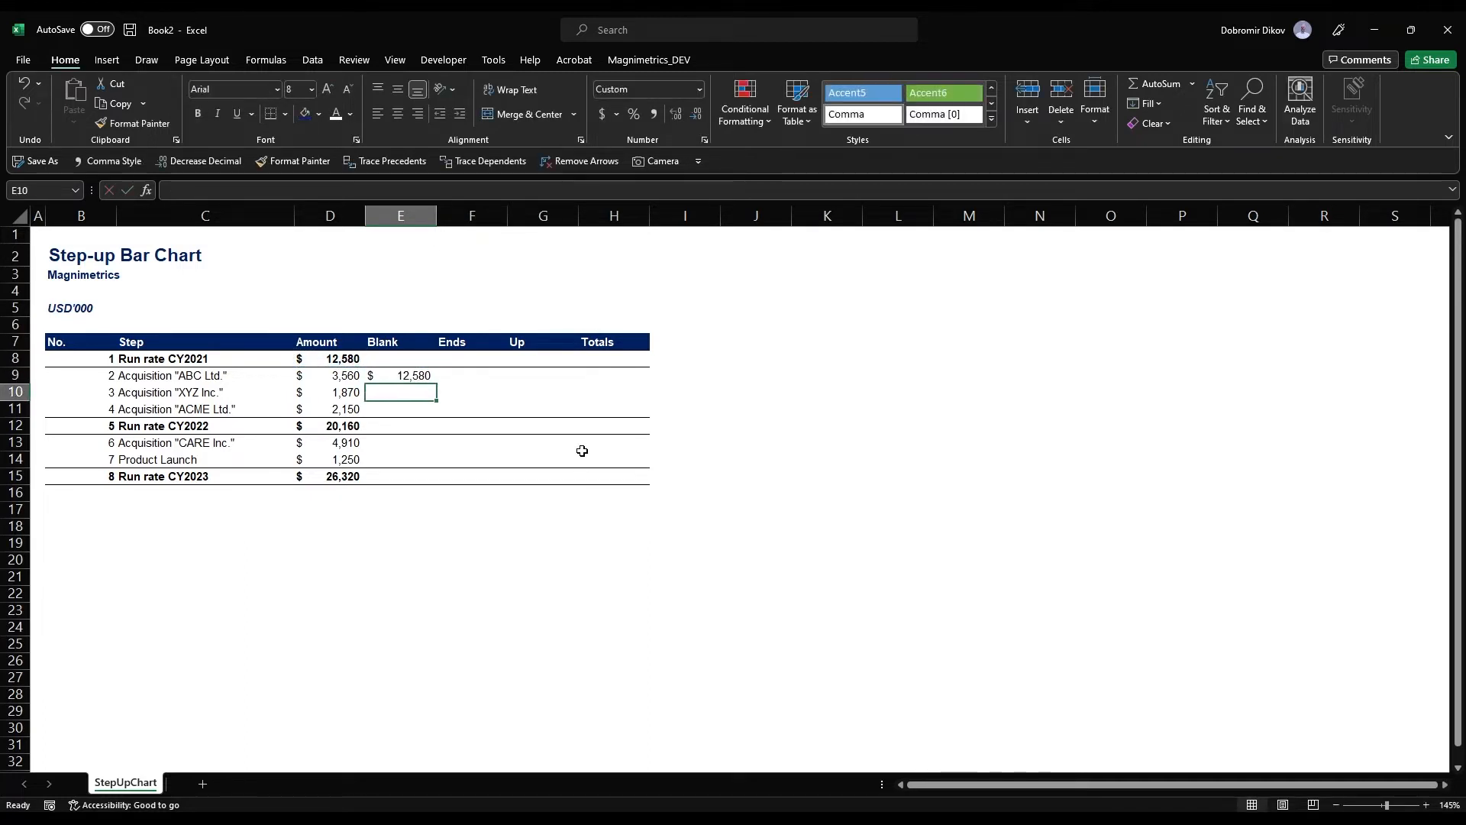
Enter =E9+D9 in E10 of the Blank column and fill the formula down to E11
{"action": "type", "text": "="}
{"action": "key", "text": "Up"}
{"action": "type", "text": "+"}
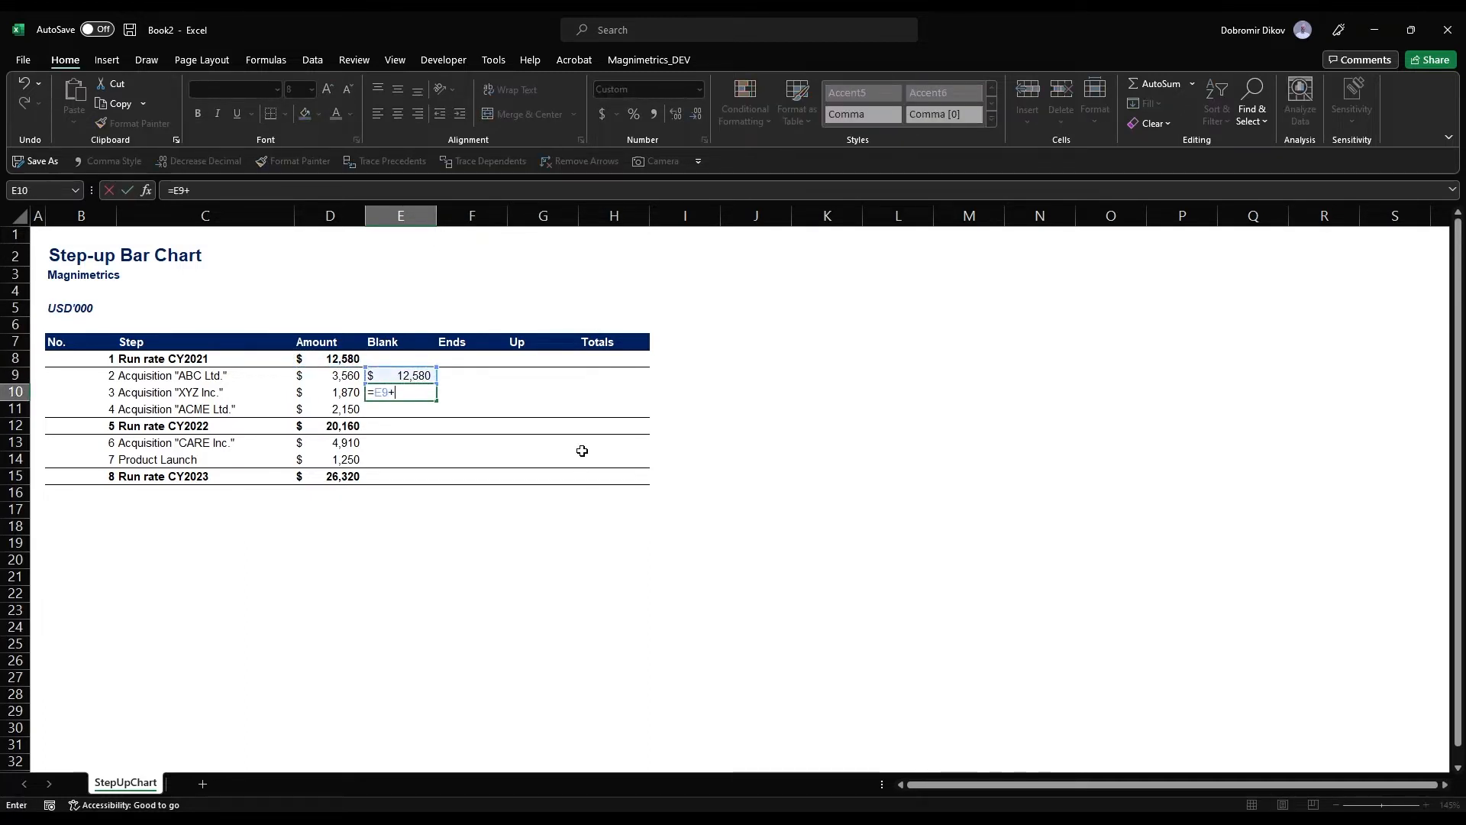
{"action": "key", "text": "Up"}
{"action": "key", "text": "Left"}
{"action": "key", "text": "Return"}
{"action": "key", "text": "Up"}
{"action": "key", "text": "shift+Down"}
{"action": "key", "text": "ctrl+d"}
Enter =D12 in E13 as the Blank value for the "CARE Inc." acquisition
{"action": "key", "text": "Down"}
{"action": "key", "text": "Down"}
{"action": "key", "text": "Down"}
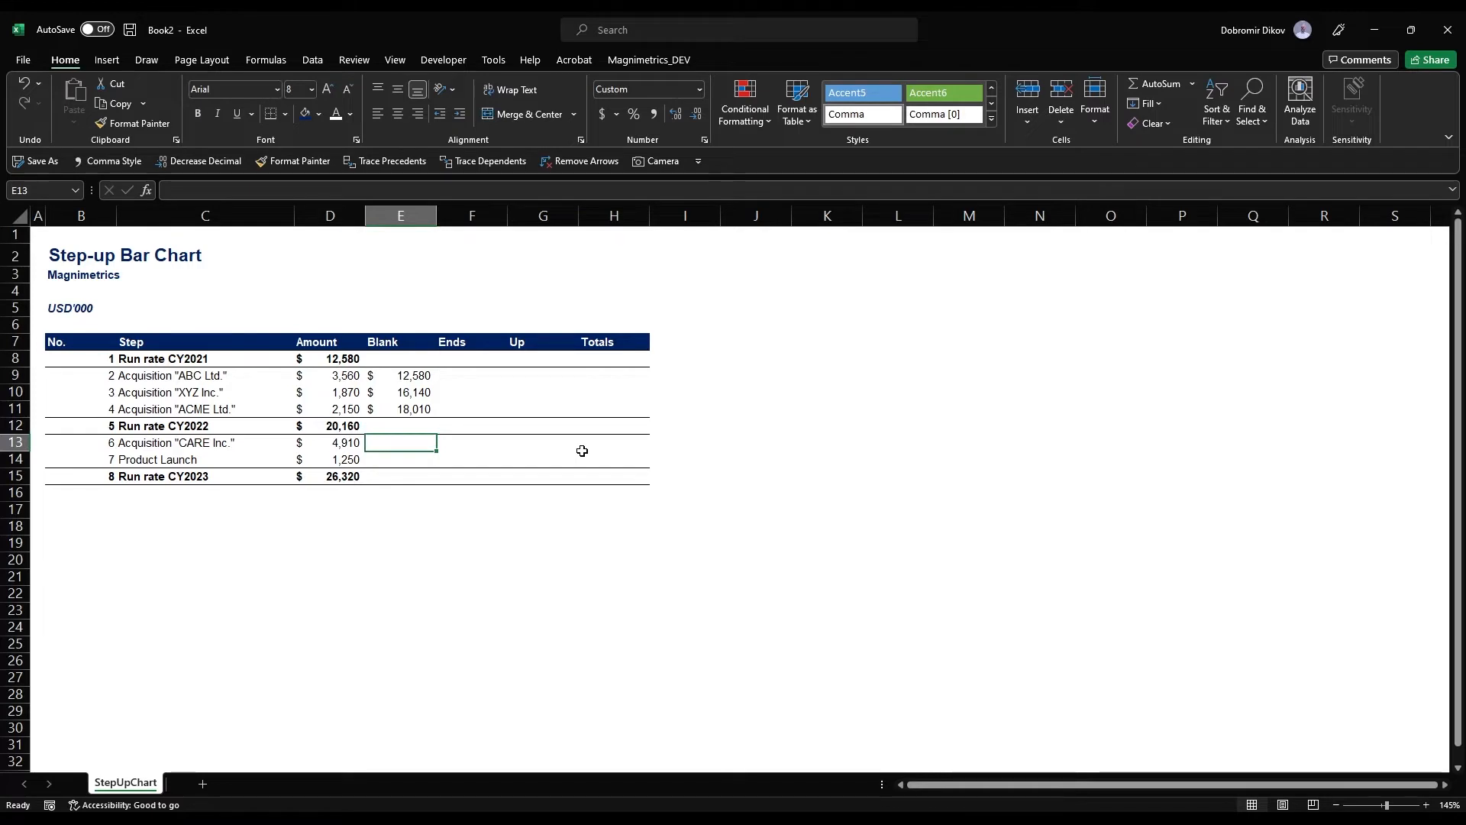
{"action": "type", "text": "="}
{"action": "key", "text": "Up"}
{"action": "key", "text": "Left"}
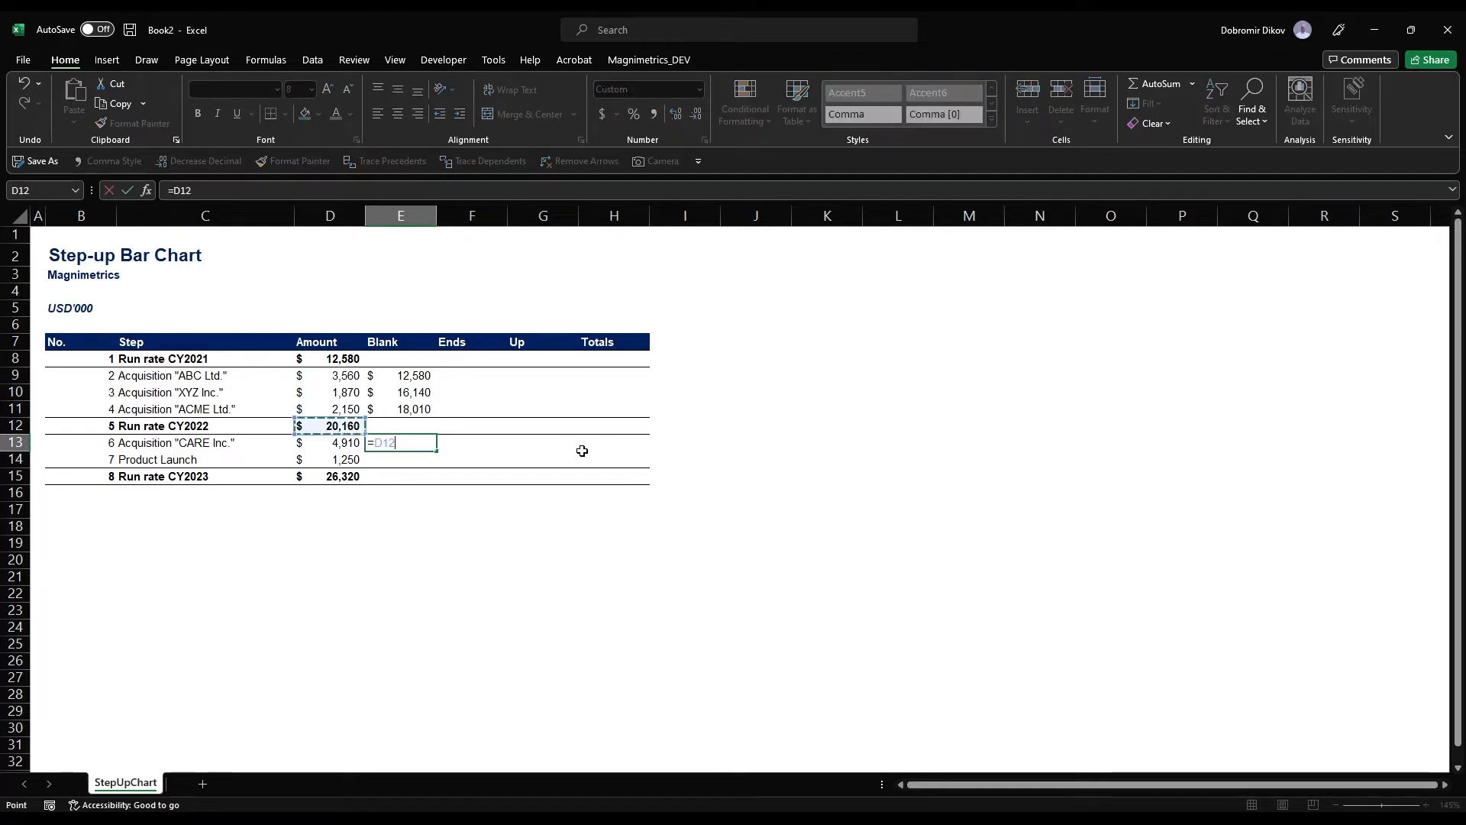
{"action": "key", "text": "Return"}
Enter =E13+D13 in E14 as the Blank value for the Product Launch row
{"action": "type", "text": "="}
{"action": "key", "text": "Up"}
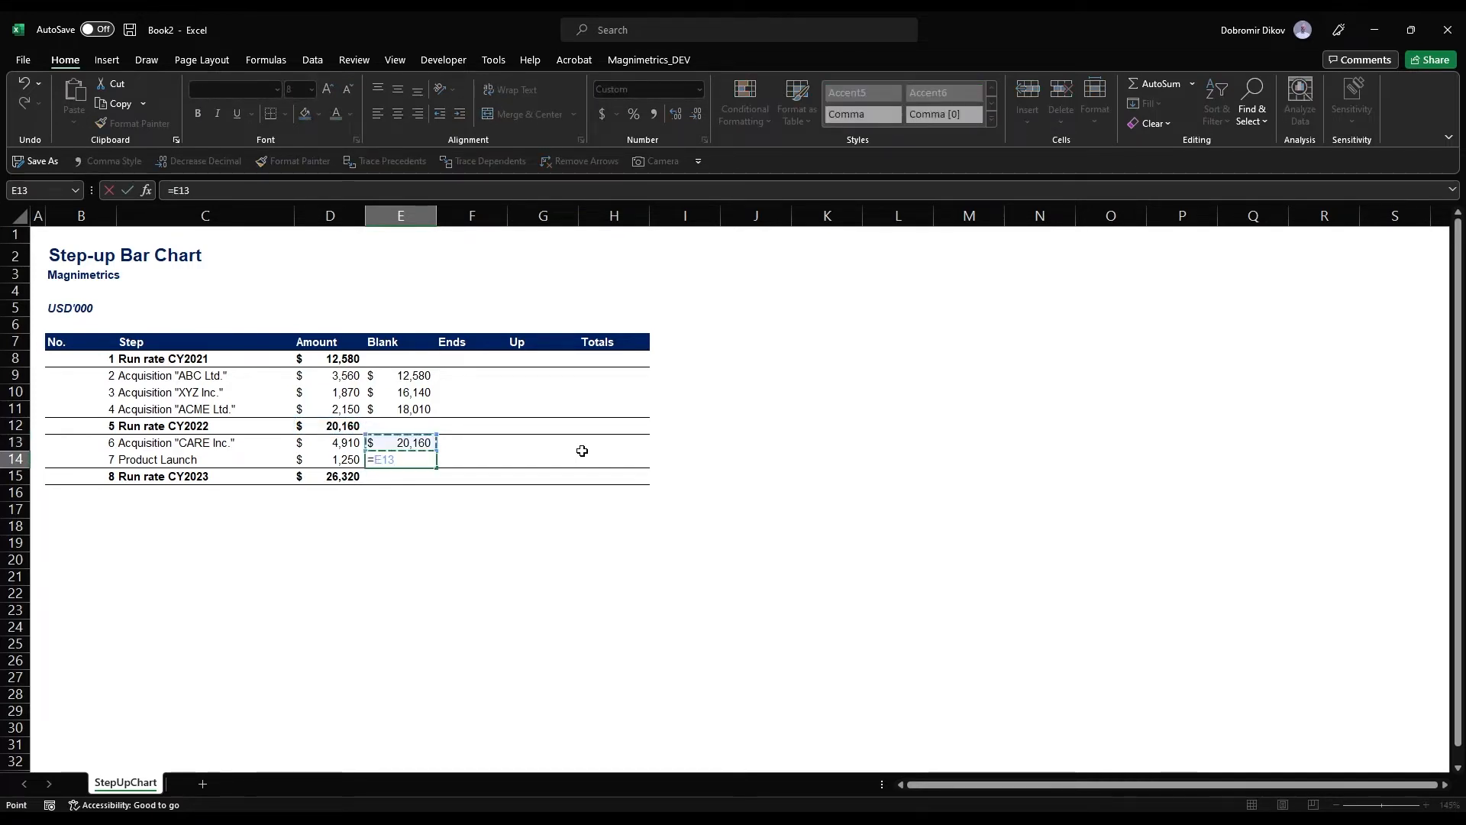
{"action": "type", "text": "+"}
{"action": "key", "text": "Up"}
{"action": "key", "text": "Left"}
{"action": "key", "text": "Return"}
Copy the Blank formula from E10 into E12, E13 and E14
{"action": "key", "text": "Up"}
{"action": "key", "text": "Up"}
{"action": "key", "text": "Up"}
{"action": "key", "text": "Up"}
{"action": "key", "text": "Up"}
{"action": "key", "text": "Up"}
{"action": "key", "text": "Down"}
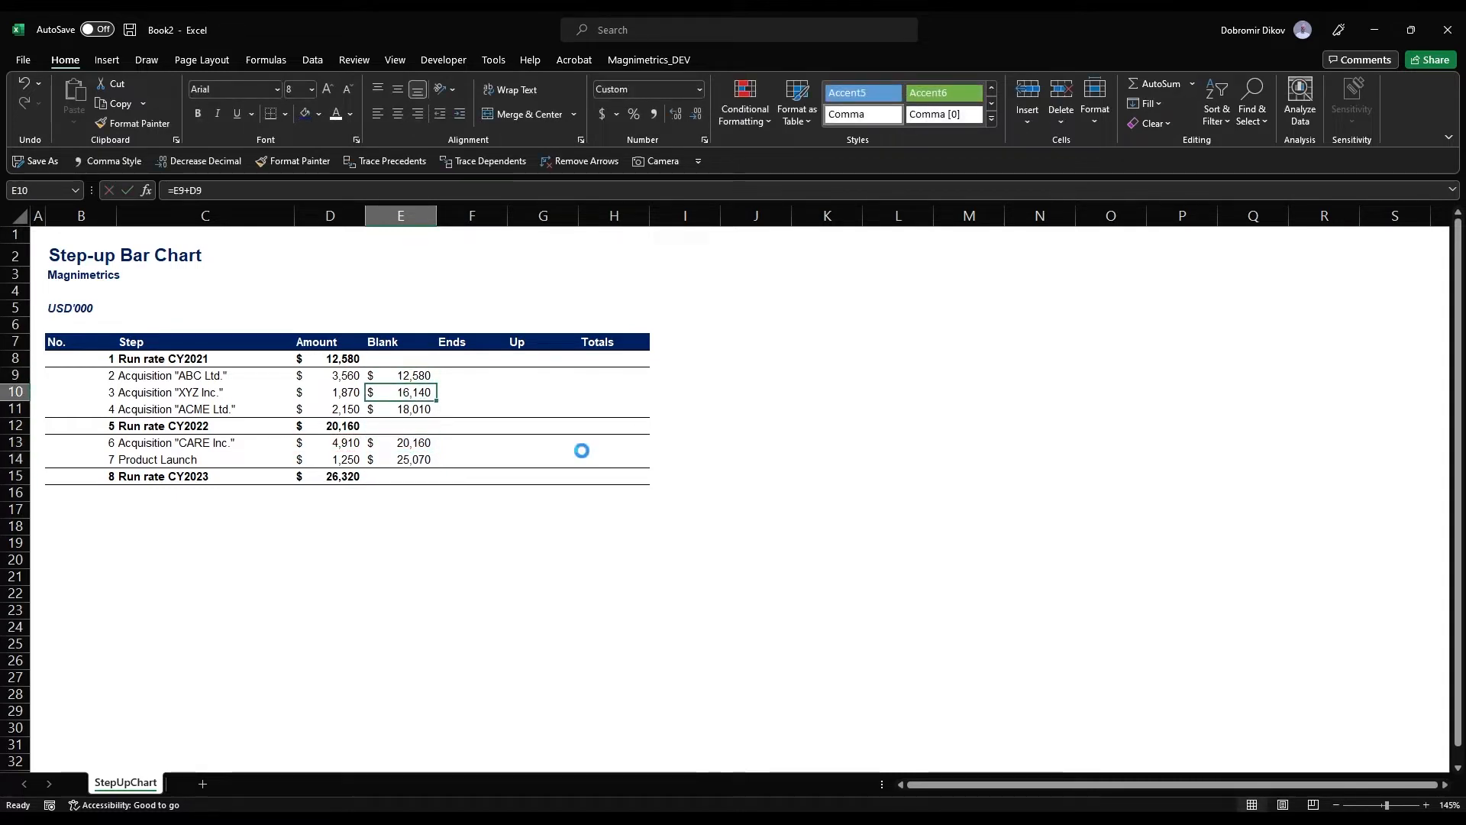
{"action": "key", "text": "ctrl+c"}
{"action": "key", "text": "Up"}
{"action": "key", "text": "Up"}
{"action": "key", "text": "Down"}
{"action": "key", "text": "Down"}
{"action": "key", "text": "Down"}
{"action": "key", "text": "Down"}
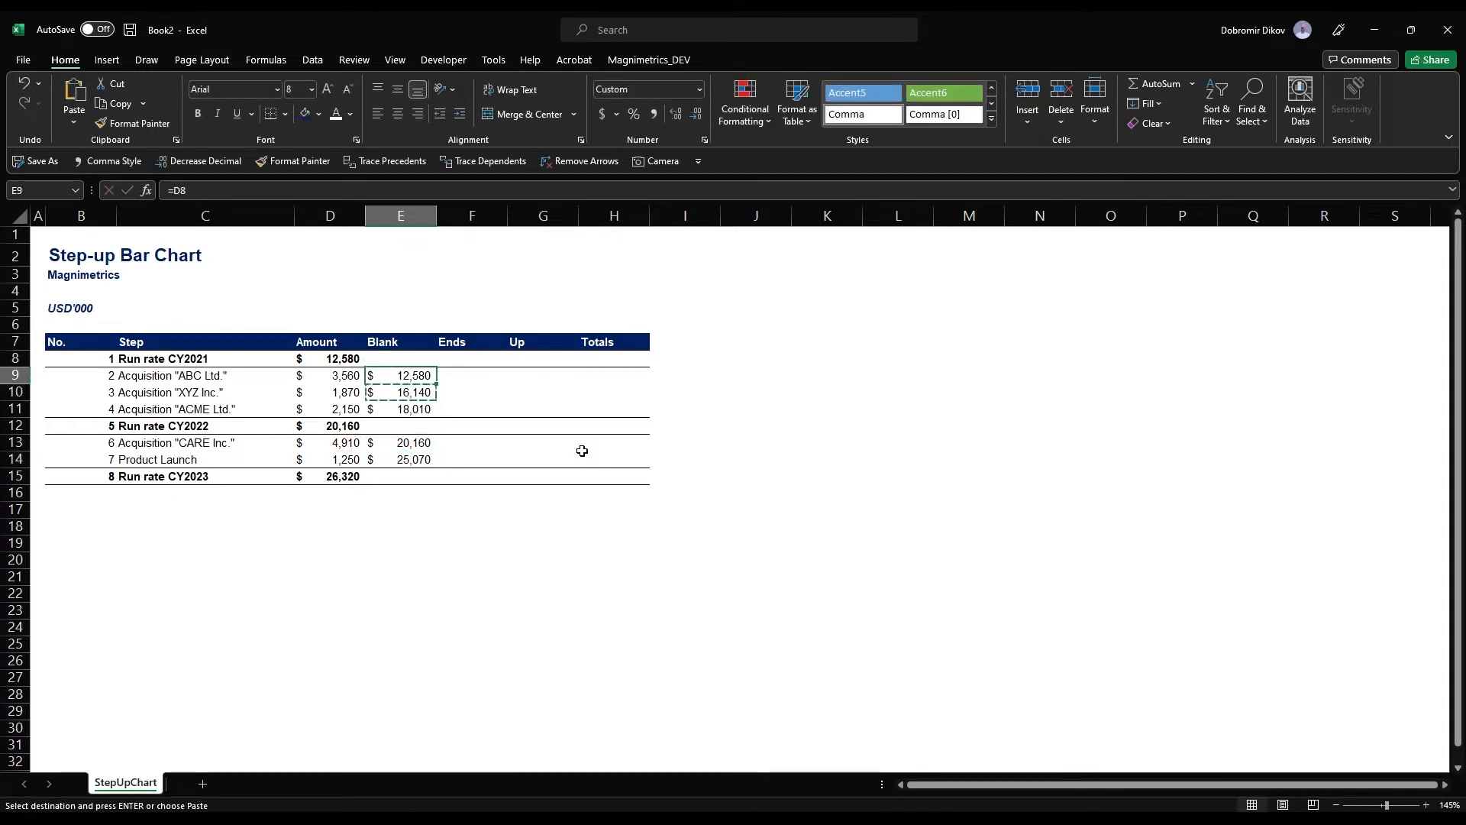
{"action": "key", "text": "ctrl+v"}
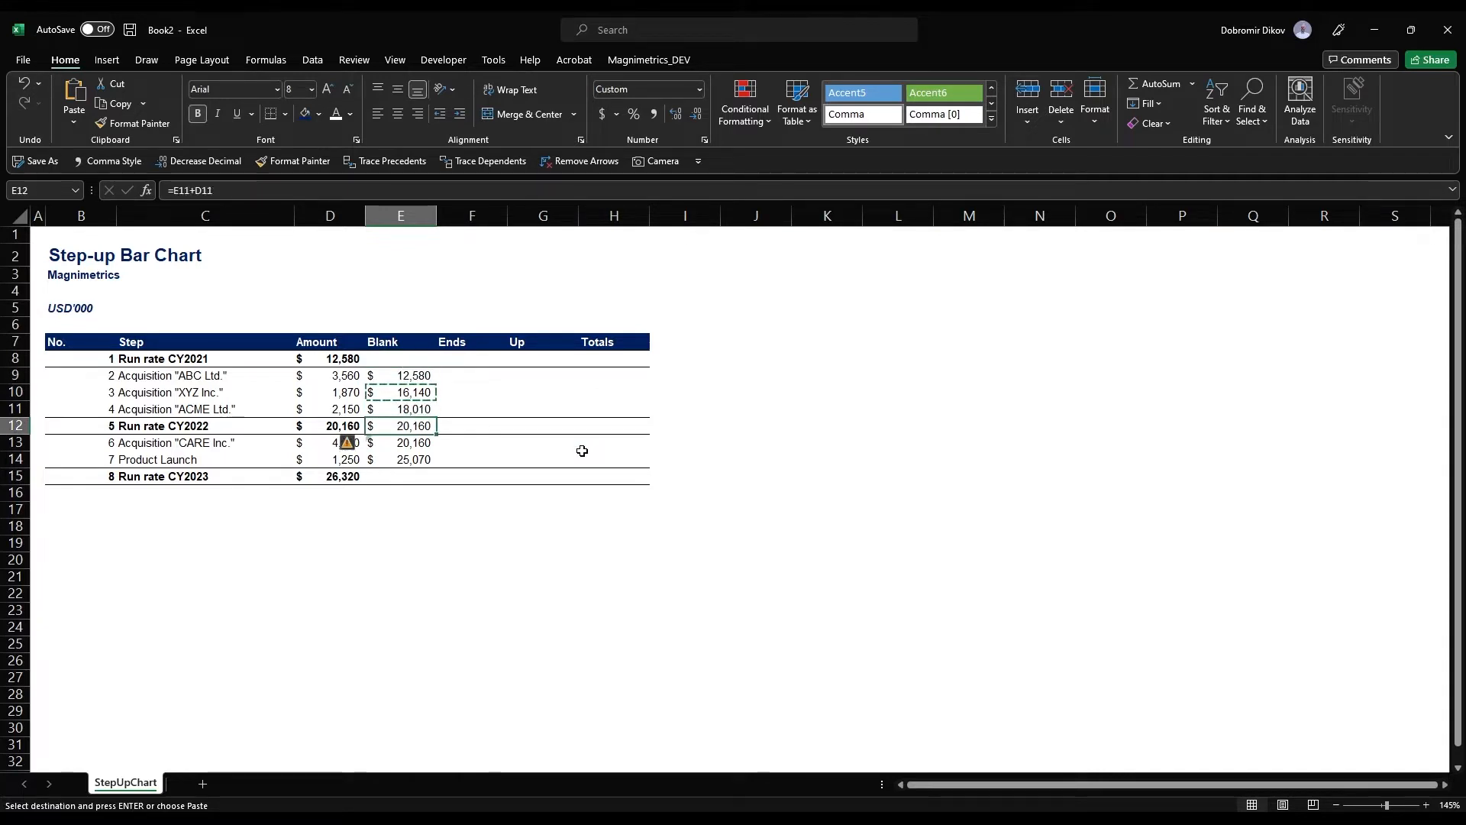
{"action": "key", "text": "Down"}
{"action": "key", "text": "ctrl+v"}
{"action": "key", "text": "Down"}
{"action": "key", "text": "ctrl+v"}
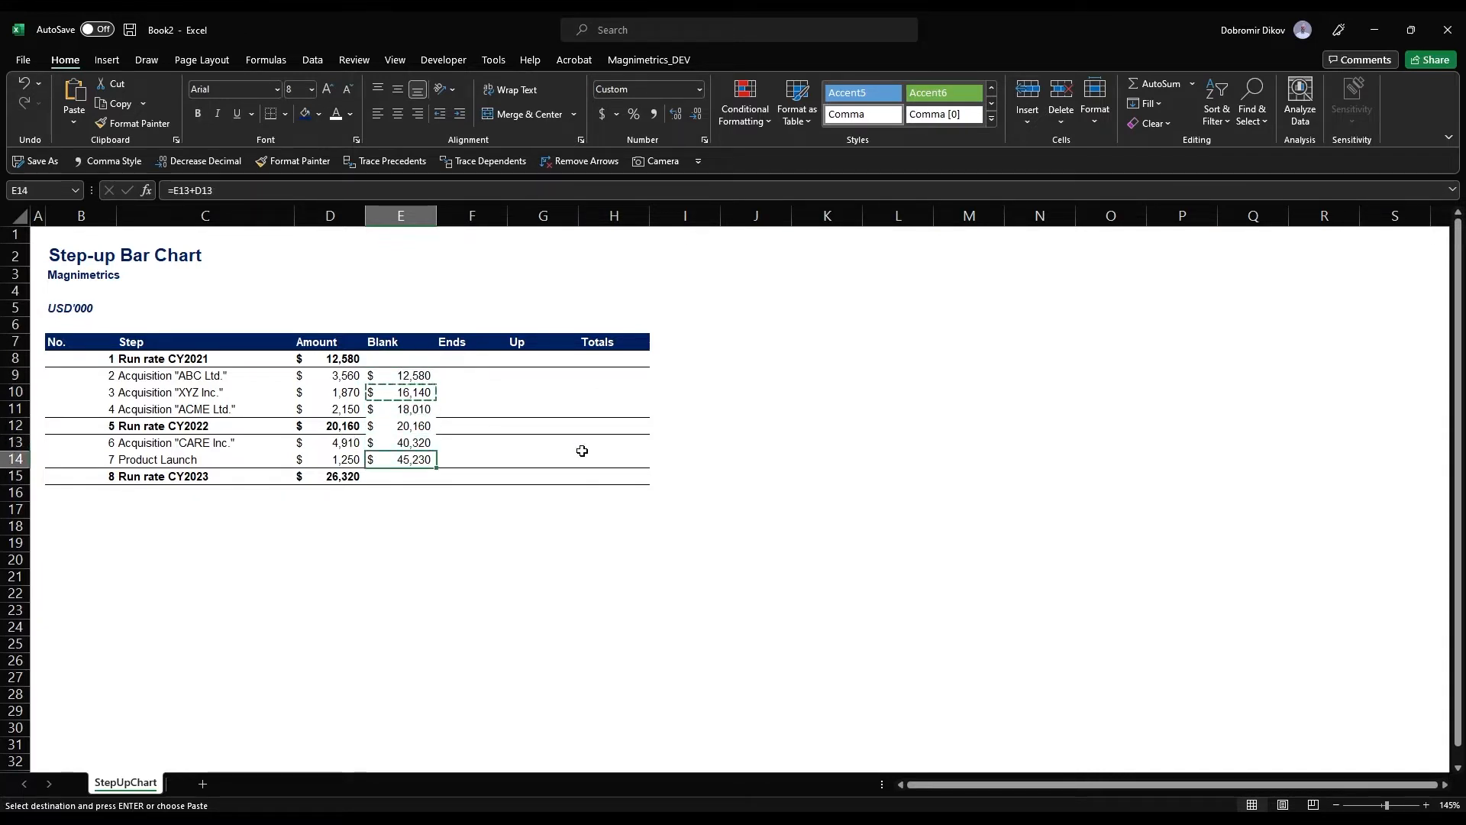
Toggle bold on E12 and clear its contents so the Run rate CY2022 row has no Blank value
{"action": "key", "text": "Up"}
{"action": "key", "text": "Up"}
{"action": "key", "text": "Escape"}
{"action": "key", "text": "ctrl+b"}
{"action": "key", "text": "Delete"}
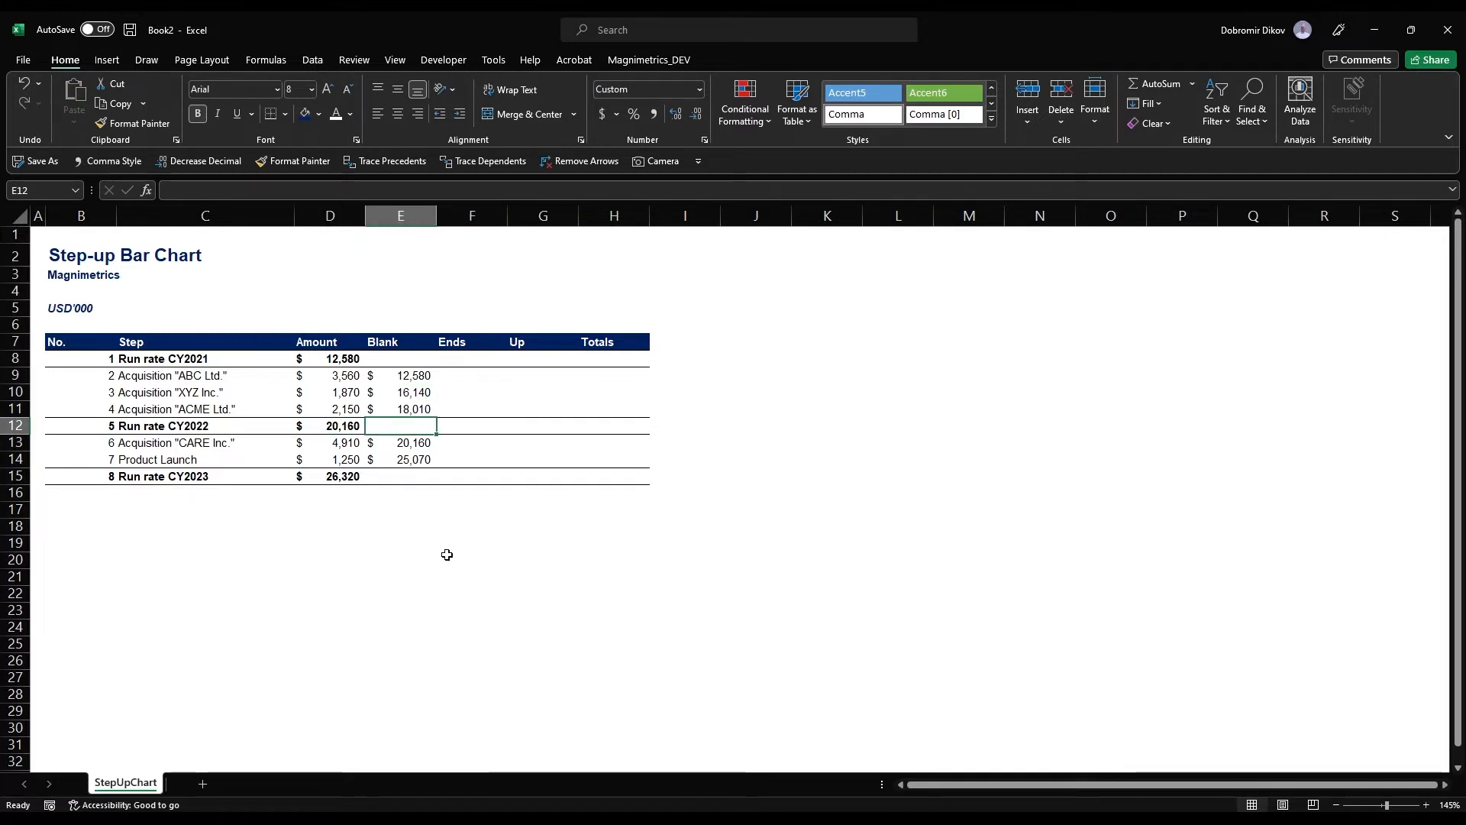
{"action": "left_click_drag", "start_coordinate": [450, 543], "coordinate": [450, 594]}
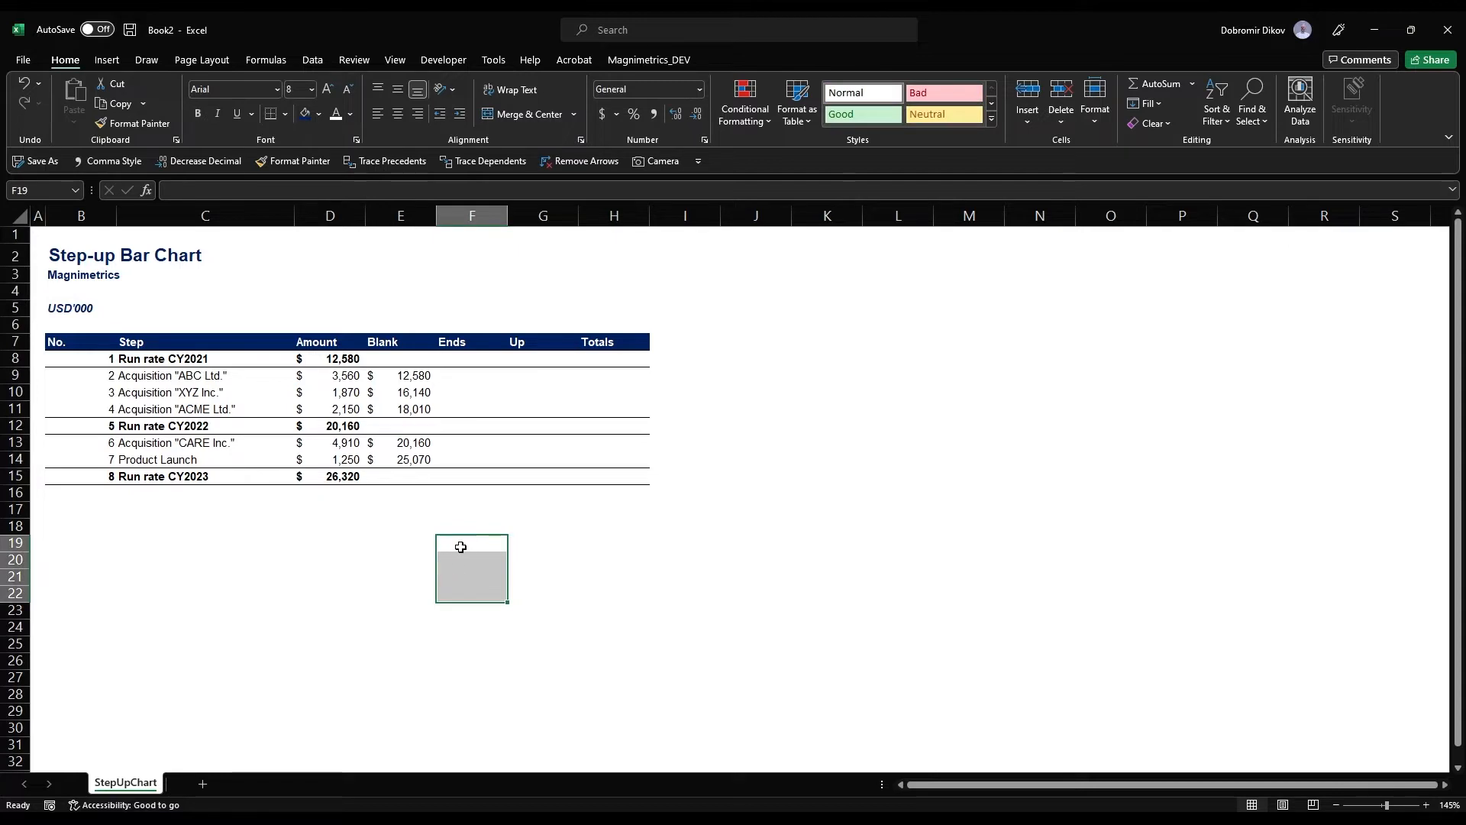
{"action": "left_click_drag", "start_coordinate": [463, 526], "coordinate": [464, 504]}
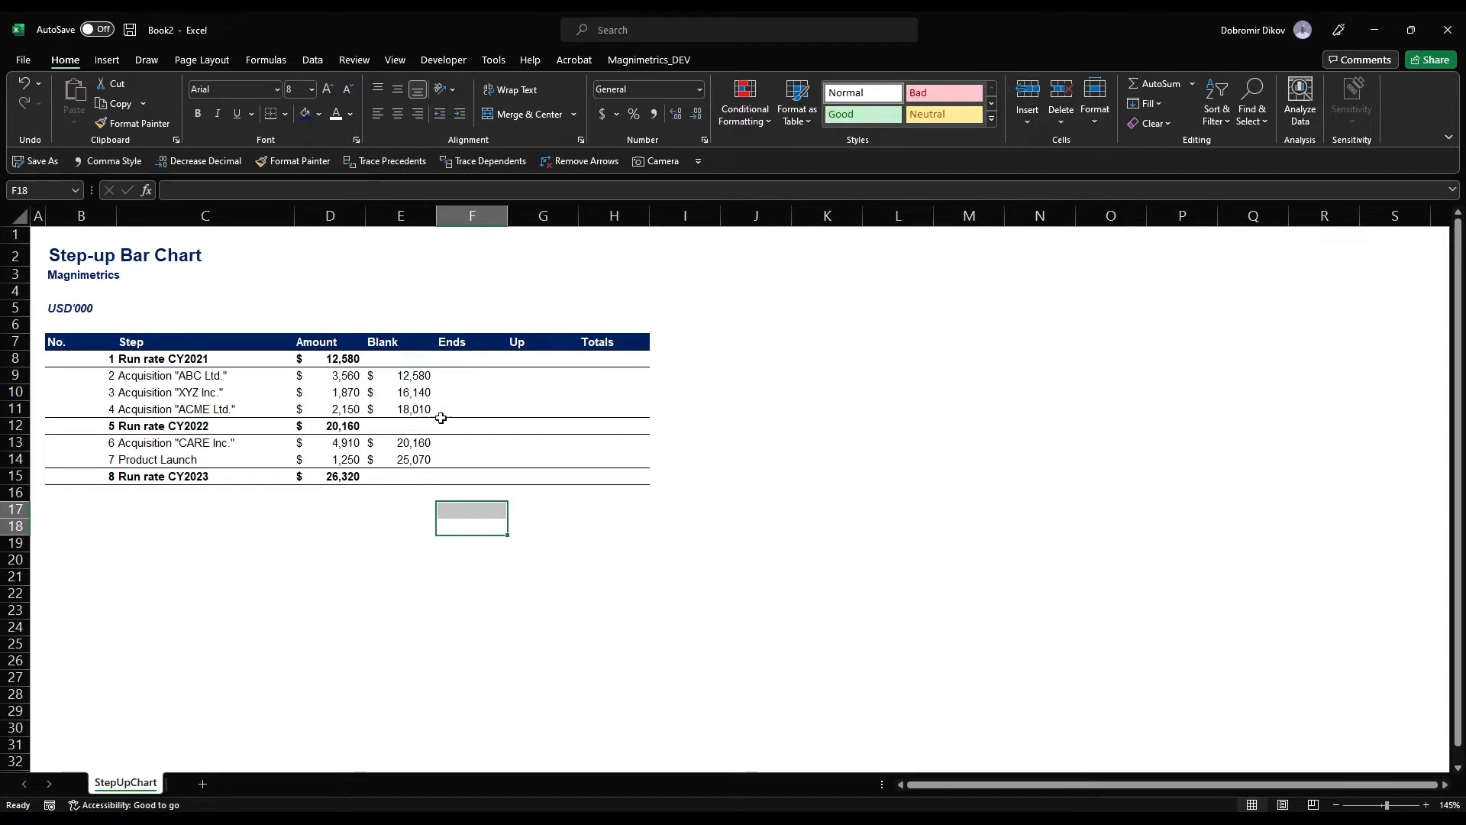
Enter =D8 in F8 as the Ends value for Run rate CY2021
{"action": "left_click", "coordinate": [458, 361]}
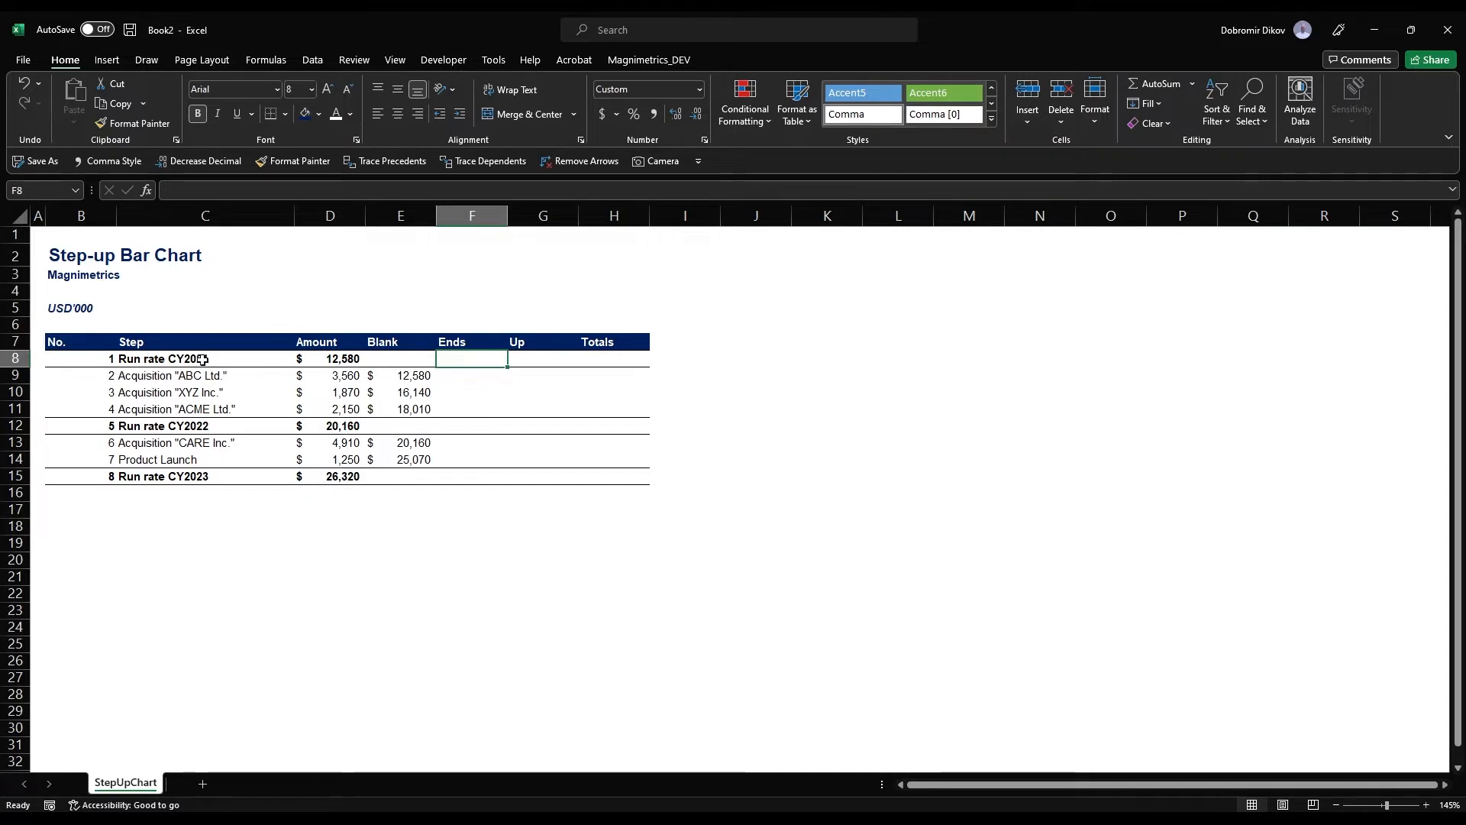
{"action": "type", "text": "="}
{"action": "key", "text": "Left"}
{"action": "key", "text": "Left"}
{"action": "key", "text": "Return"}
Copy the Ends formula from F8 to the Run rate CY2022 and CY2023 rows, F12 and F15
{"action": "key", "text": "Up"}
{"action": "key", "text": "ctrl+c"}
{"action": "key", "text": "Down"}
{"action": "key", "text": "Down"}
{"action": "key", "text": "Down"}
{"action": "key", "text": "Down"}
{"action": "key", "text": "ctrl+v"}
{"action": "key", "text": "Down"}
{"action": "key", "text": "Down"}
{"action": "key", "text": "Down"}
{"action": "key", "text": "ctrl+v"}
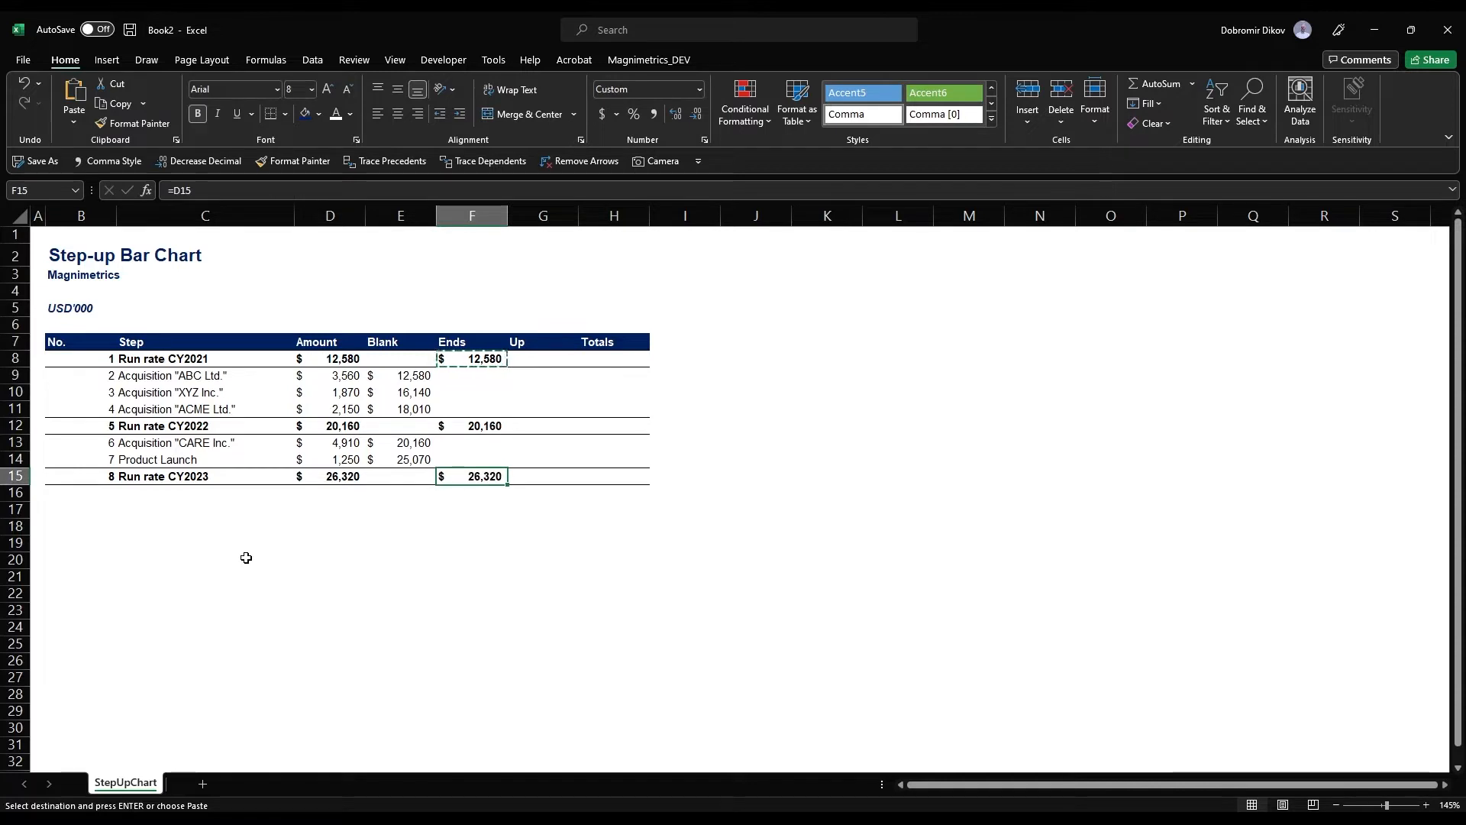
Enter =D9 in G9 as the Up value for the "ABC Ltd." acquisition
{"action": "key", "text": "Right"}
{"action": "key", "text": "Up"}
{"action": "key", "text": "Up"}
{"action": "key", "text": "Up"}
{"action": "key", "text": "Up"}
{"action": "key", "text": "Up"}
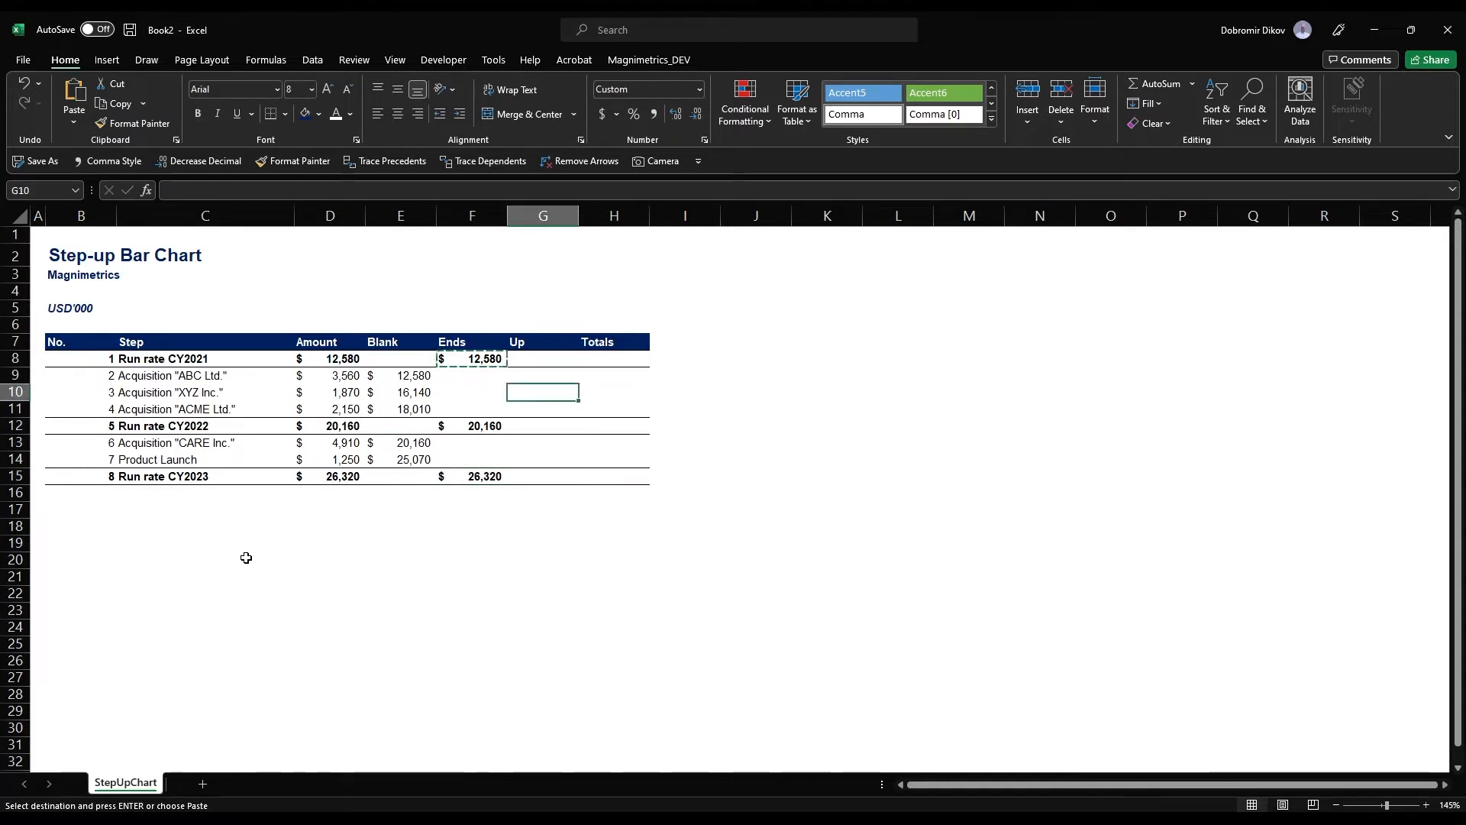
{"action": "key", "text": "Up"}
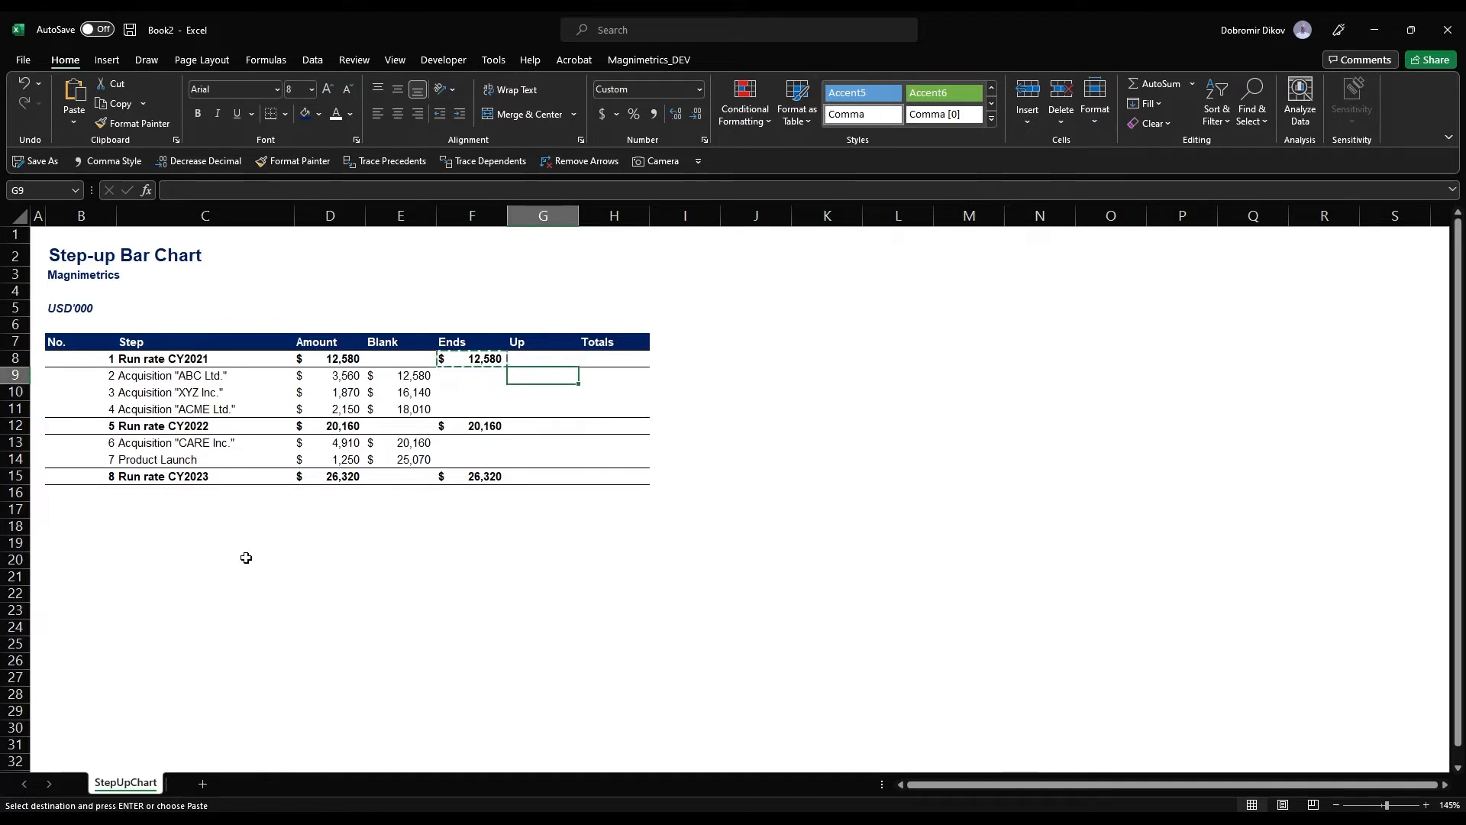
{"action": "type", "text": "=D9"}
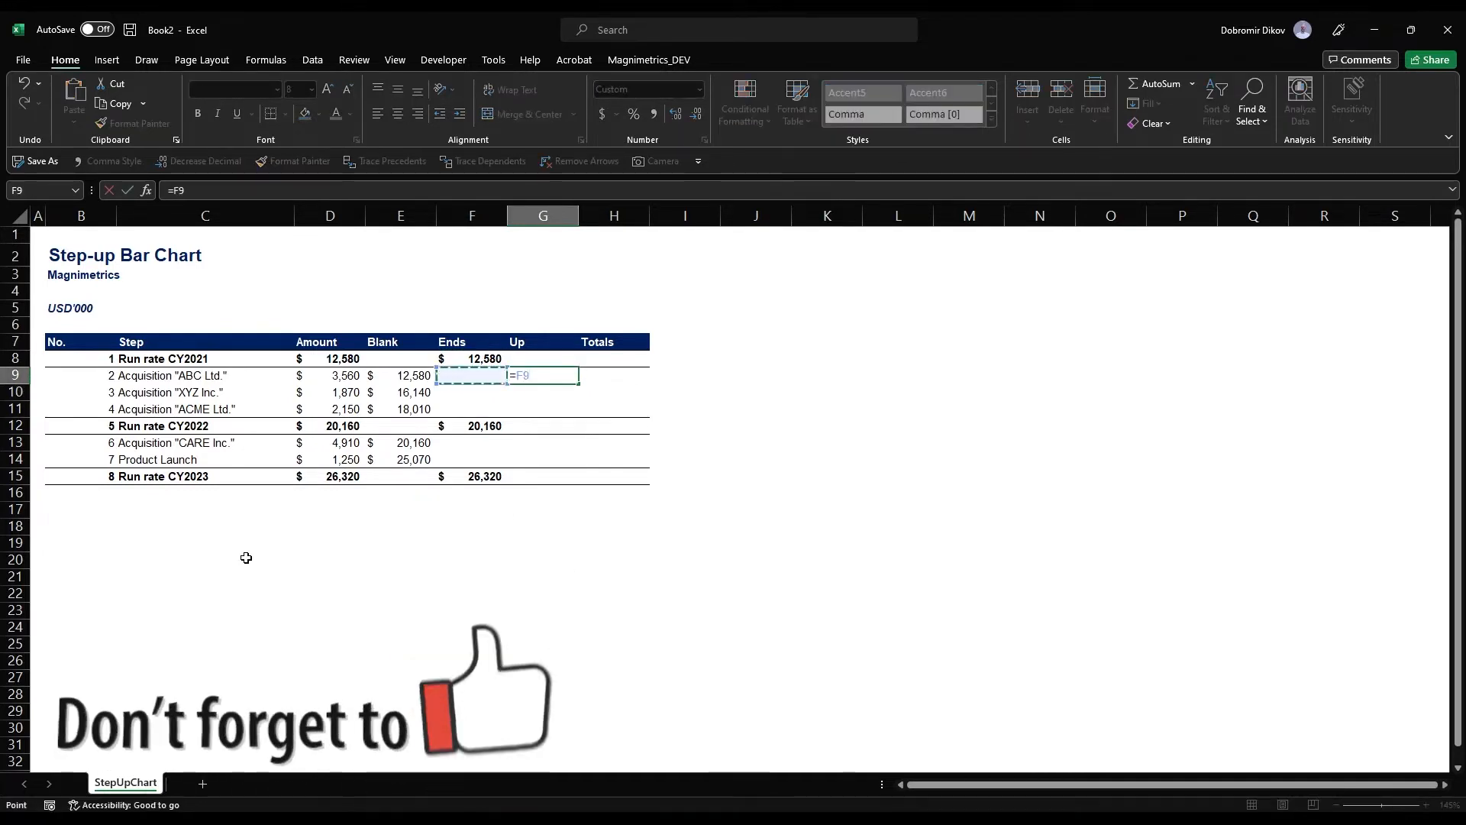
{"action": "key", "text": "Return"}
{"action": "key", "text": "Up"}
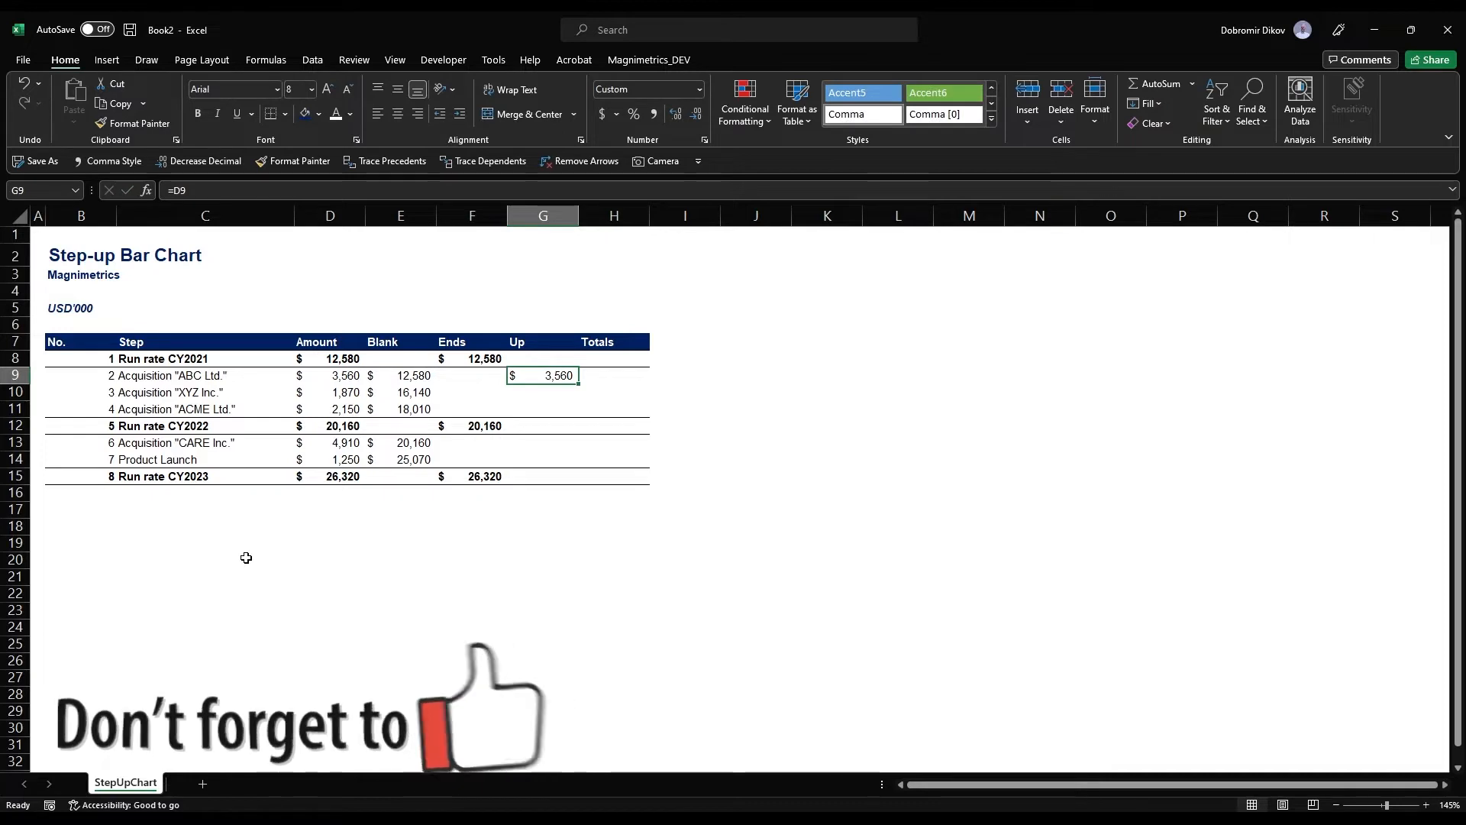
Fill the Up formula from G9 down through G11 for the remaining 2022 acquisitions
{"action": "key", "text": "shift+Down"}
{"action": "key", "text": "shift+Down"}
{"action": "key", "text": "ctrl+d"}
{"action": "key", "text": "Down"}
{"action": "key", "text": "Down"}
Copy the Up formula from G11 to G13 and G14 for "CARE Inc." and Product Launch
{"action": "key", "text": "ctrl+c"}
{"action": "key", "text": "Down"}
{"action": "key", "text": "Down"}
{"action": "key", "text": "ctrl+v"}
{"action": "key", "text": "Down"}
{"action": "key", "text": "ctrl+v"}
Enter =F8 in H8 as the Totals value for Run rate CY2021
{"action": "key", "text": "Up"}
{"action": "key", "text": "Up"}
{"action": "key", "text": "Up"}
{"action": "key", "text": "Up"}
{"action": "key", "text": "Up"}
{"action": "key", "text": "Up"}
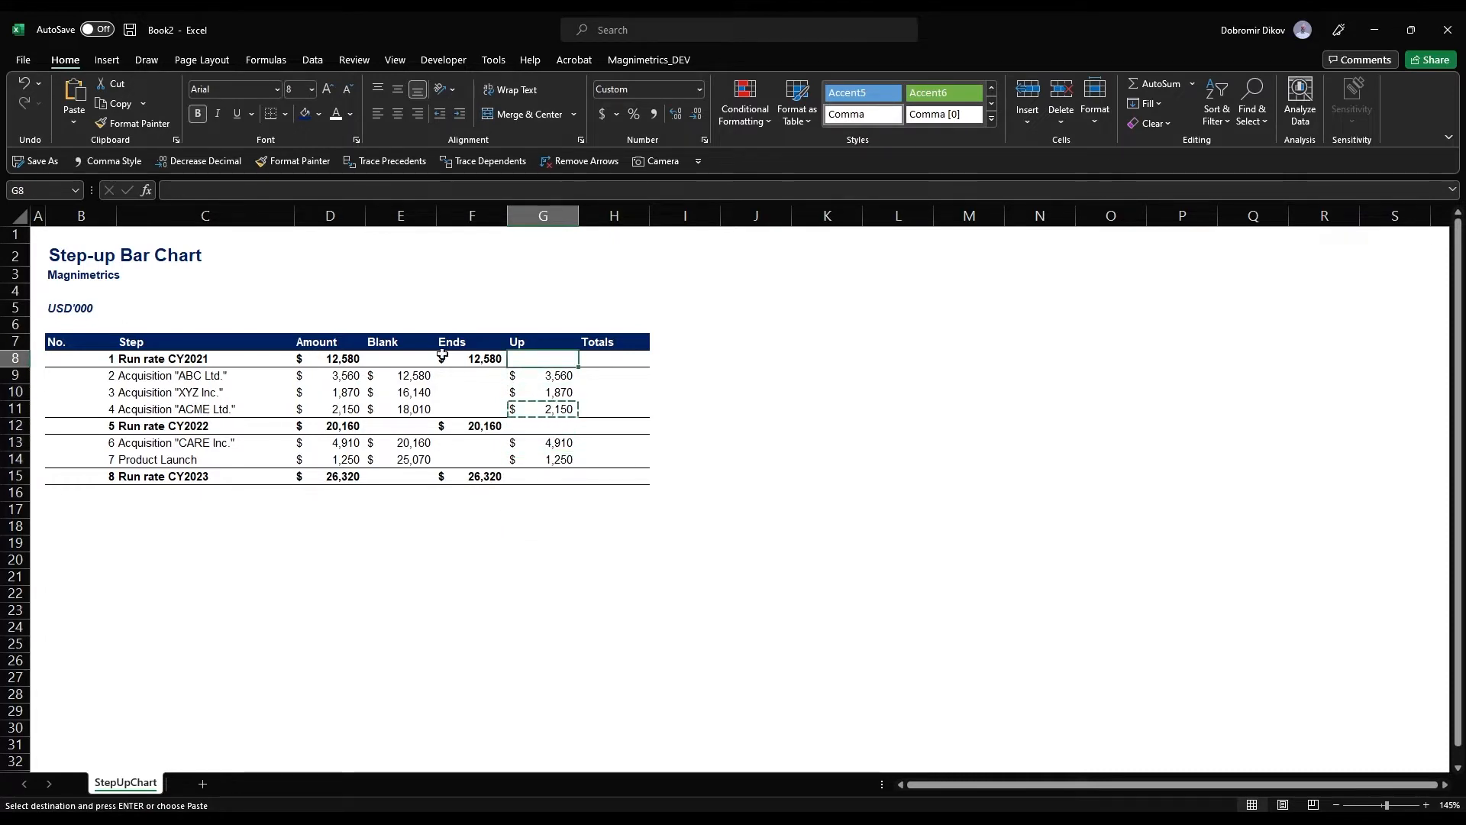
{"action": "left_click", "coordinate": [601, 360]}
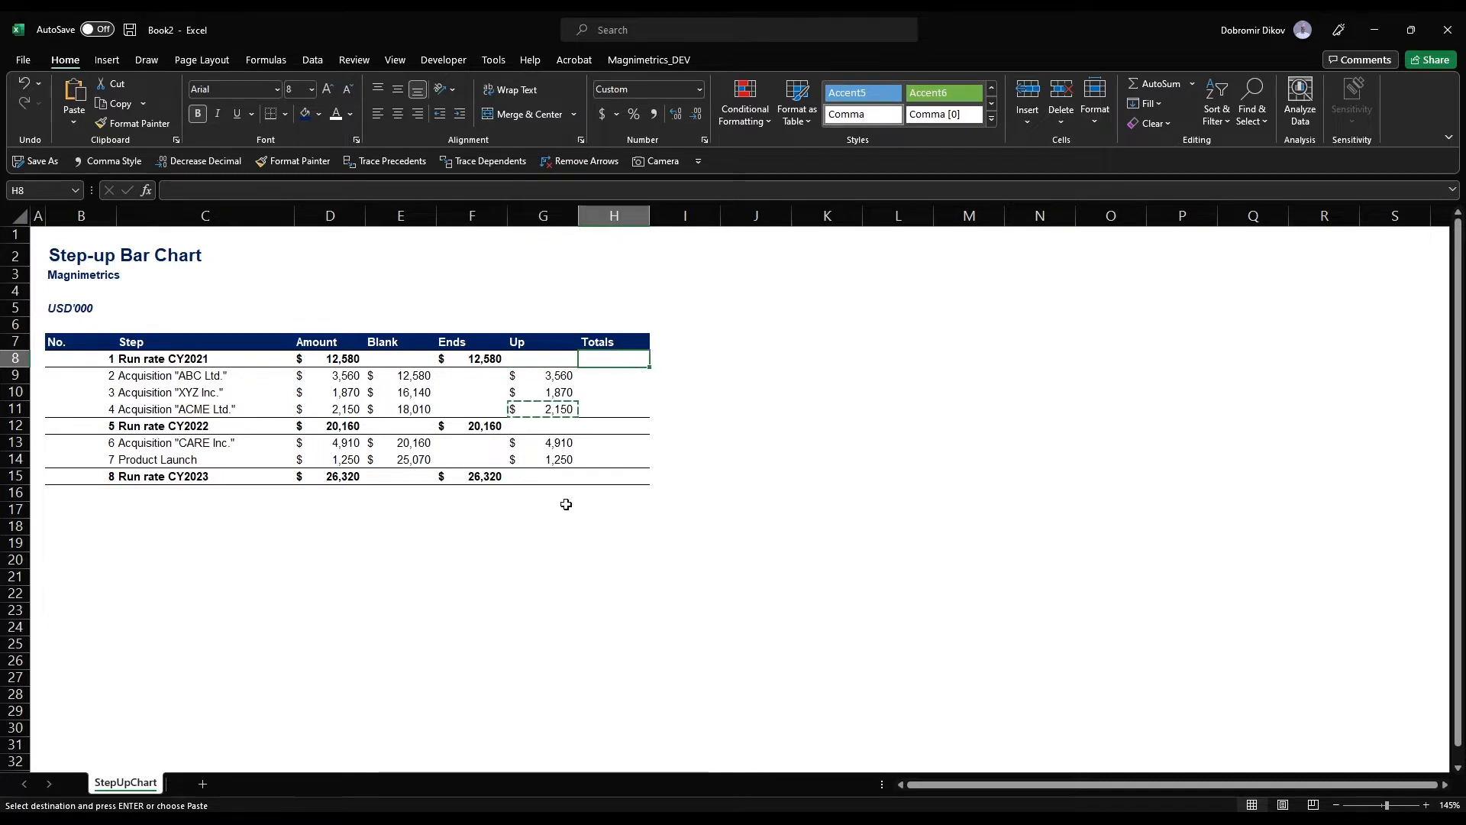
{"action": "type", "text": "="}
{"action": "key", "text": "Left"}
{"action": "key", "text": "Left"}
{"action": "key", "text": "Return"}
Copy the Totals formula from H8 to H12 and H15 for Run rate CY2022 and CY2023
{"action": "key", "text": "Up"}
{"action": "key", "text": "ctrl+c"}
{"action": "key", "text": "Down"}
{"action": "key", "text": "Down"}
{"action": "key", "text": "Down"}
{"action": "key", "text": "Down"}
{"action": "key", "text": "ctrl+v"}
{"action": "key", "text": "Down"}
{"action": "key", "text": "Down"}
{"action": "key", "text": "Down"}
{"action": "key", "text": "ctrl+v"}
Enter =H8+G9 in H9 as the Totals value for the "ABC Ltd." acquisition
{"action": "key", "text": "Up"}
{"action": "key", "text": "Up"}
{"action": "key", "text": "Up"}
{"action": "key", "text": "Up"}
{"action": "key", "text": "Up"}
{"action": "key", "text": "Up"}
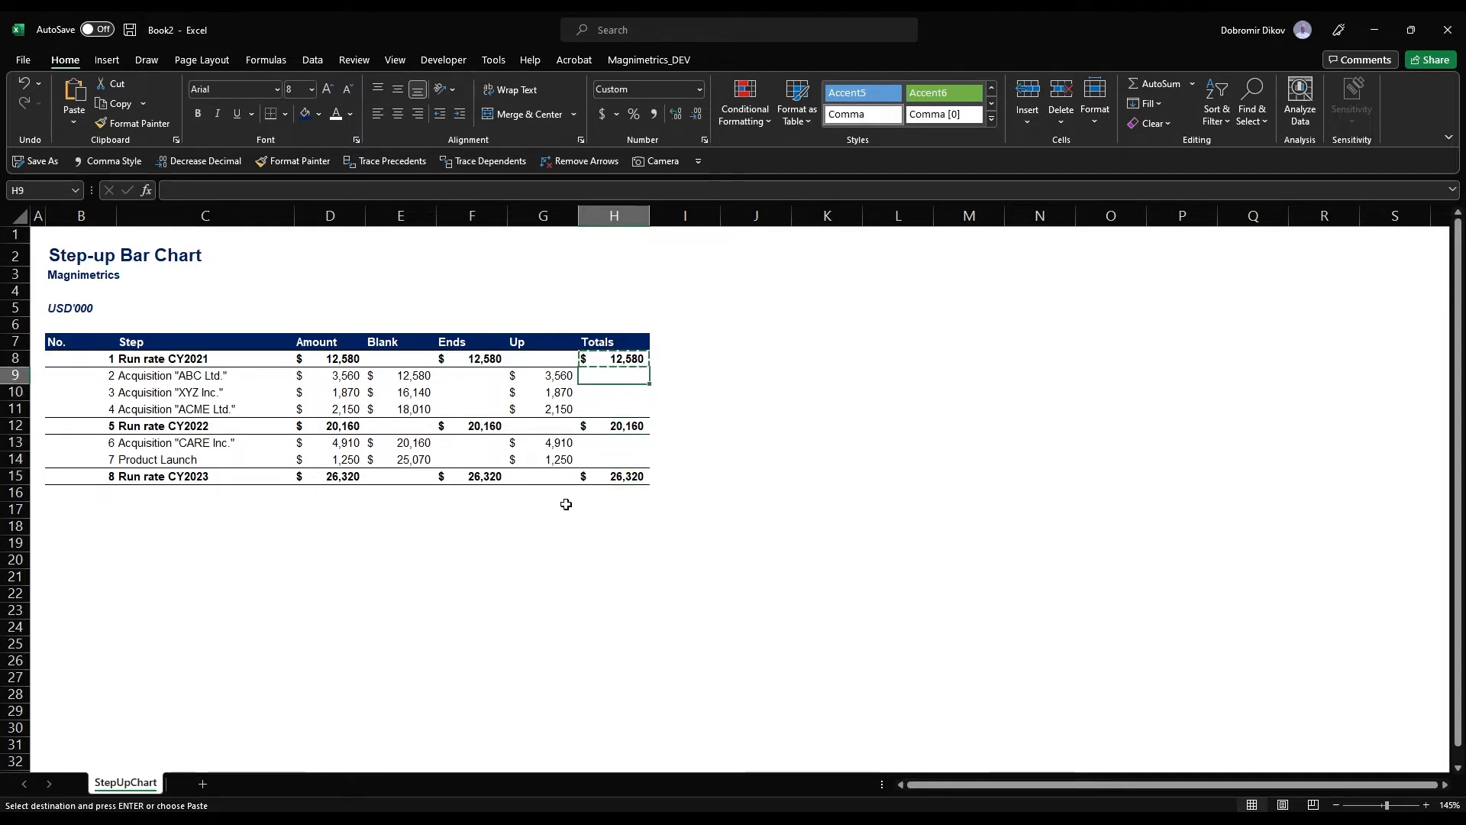
{"action": "type", "text": "="}
{"action": "key", "text": "Up"}
{"action": "type", "text": "+"}
{"action": "key", "text": "Left"}
{"action": "key", "text": "Return"}
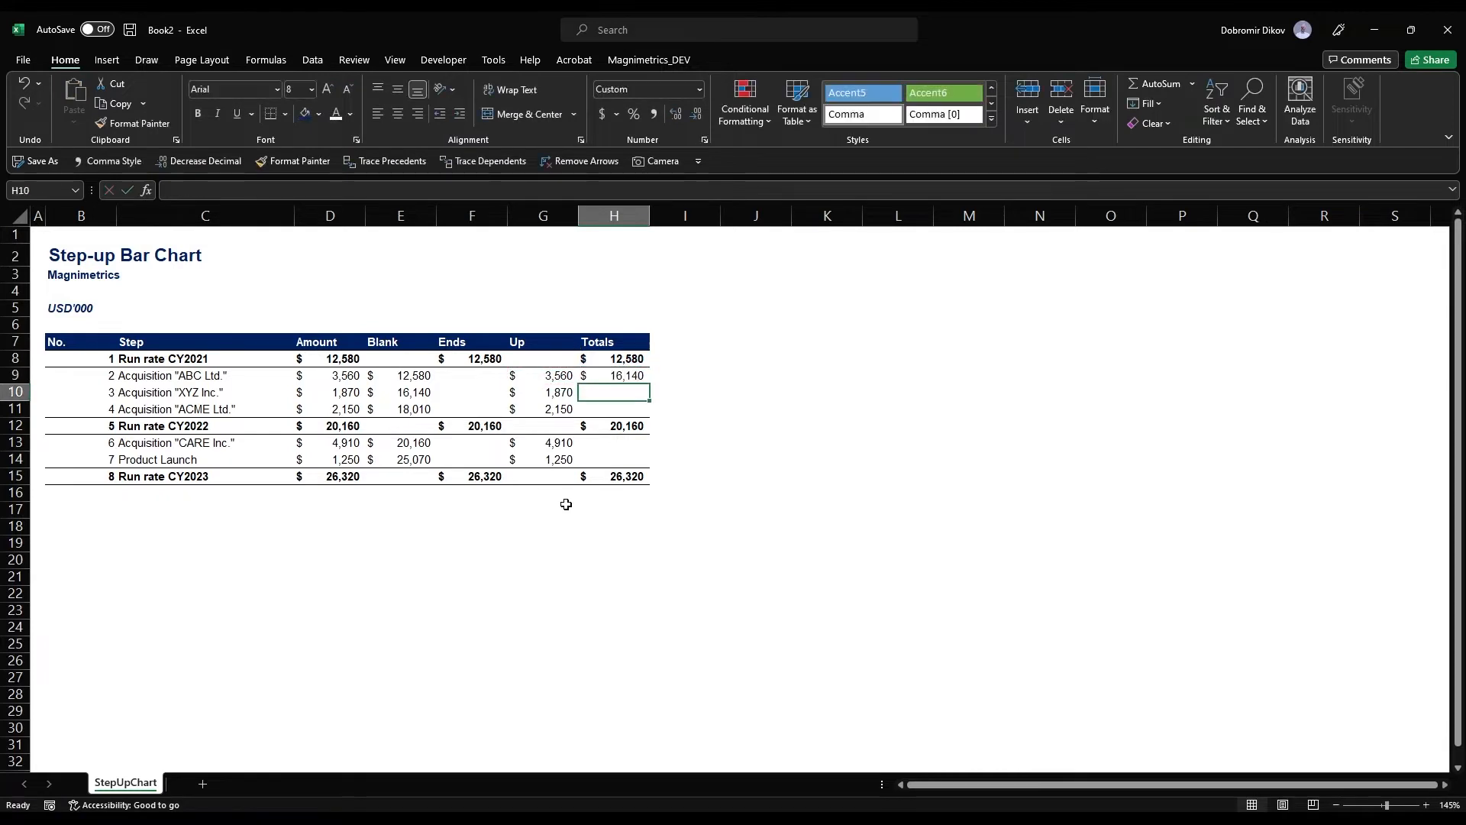
Fill the Totals formula from H9 down through H11
{"action": "key", "text": "Up"}
{"action": "key", "text": "shift+Down"}
{"action": "key", "text": "shift+Down"}
{"action": "key", "text": "ctrl+d"}
{"action": "key", "text": "Down"}
{"action": "key", "text": "Down"}
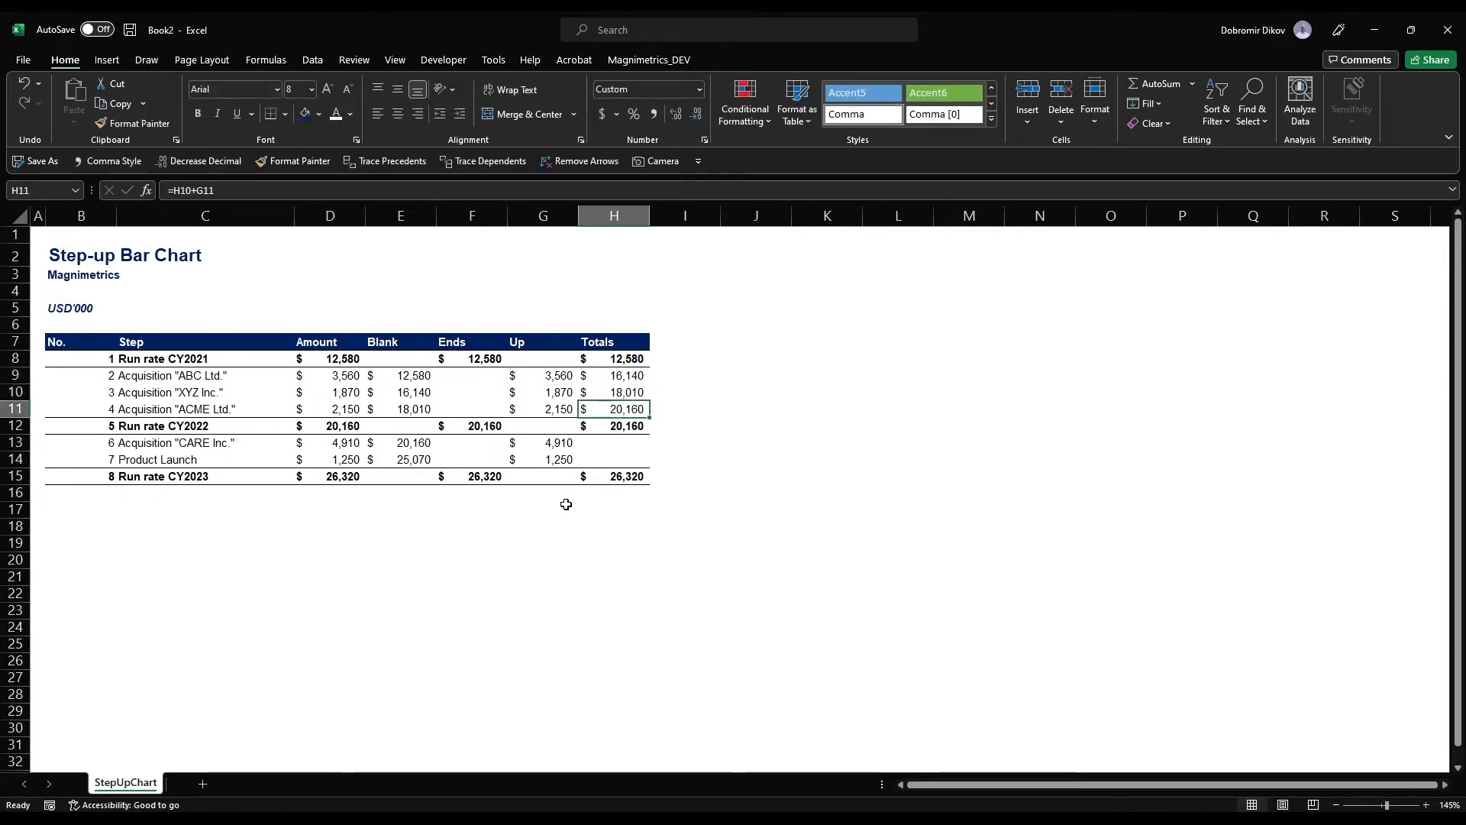
Enter =H12+G13 in H13 of the Totals column and fill the formula down to H14
{"action": "key", "text": "Down"}
{"action": "key", "text": "Down"}
{"action": "type", "text": "="}
{"action": "key", "text": "Up"}
{"action": "type", "text": "+"}
{"action": "key", "text": "Left"}
{"action": "key", "text": "Return"}
{"action": "key", "text": "ctrl+d"}
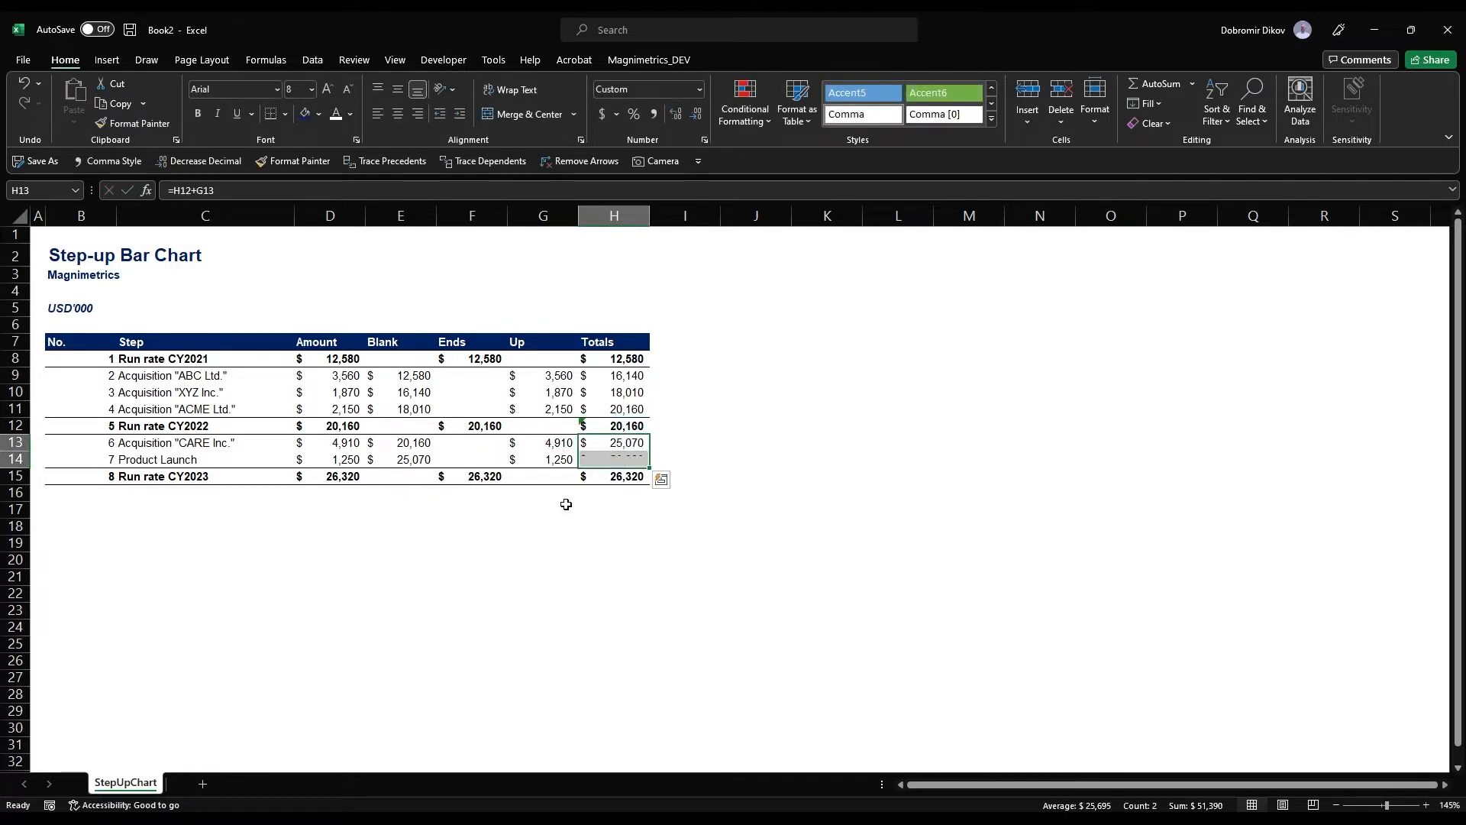
{"action": "key", "text": "Down"}
{"action": "key", "text": "Down"}
{"action": "key", "text": "Down"}
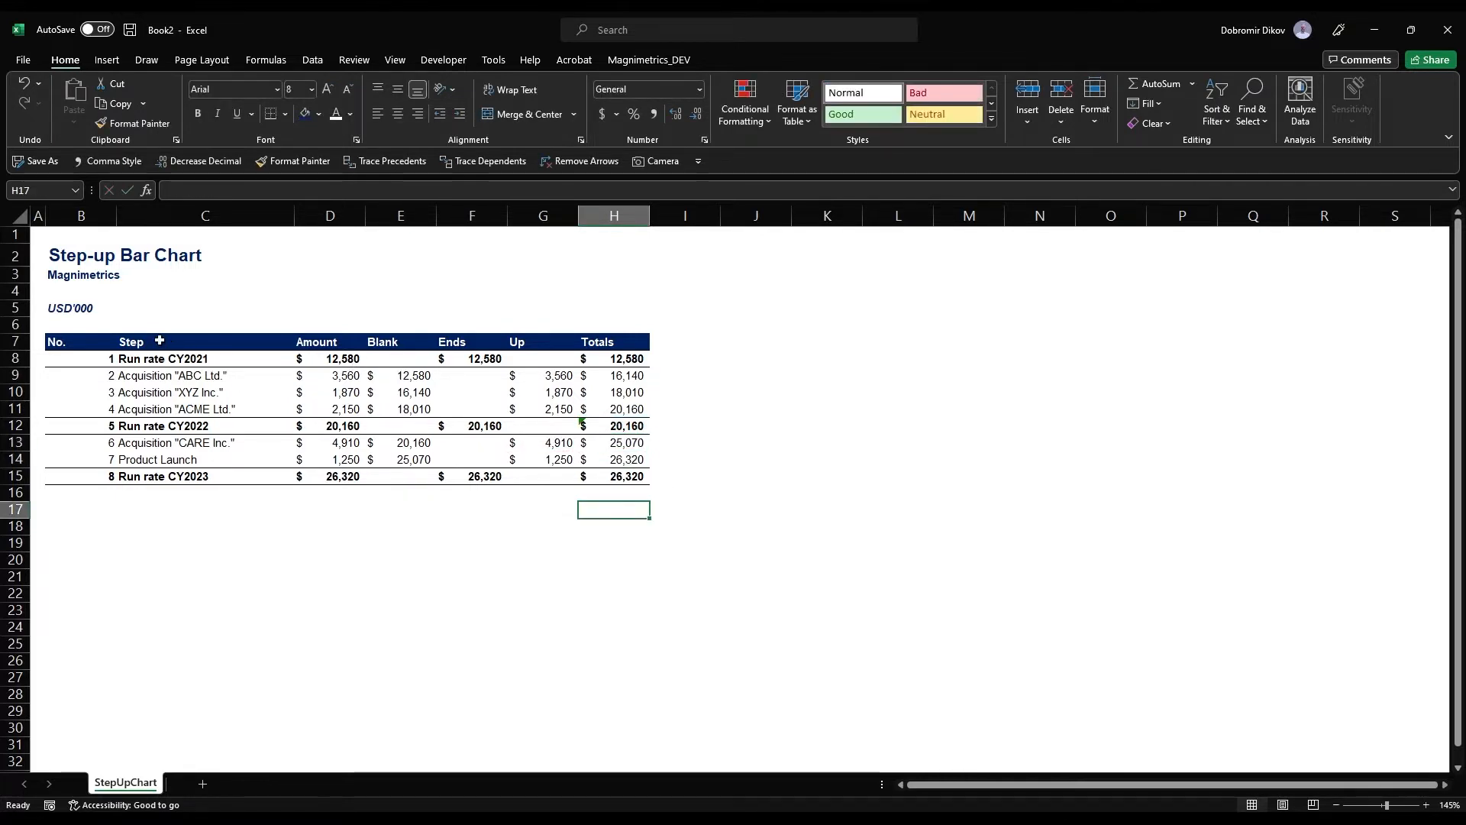
Insert a 2-D stacked column chart from C7:C15 and E7:H15 and place it beside the table
{"action": "left_click_drag", "start_coordinate": [160, 341], "coordinate": [191, 474]}
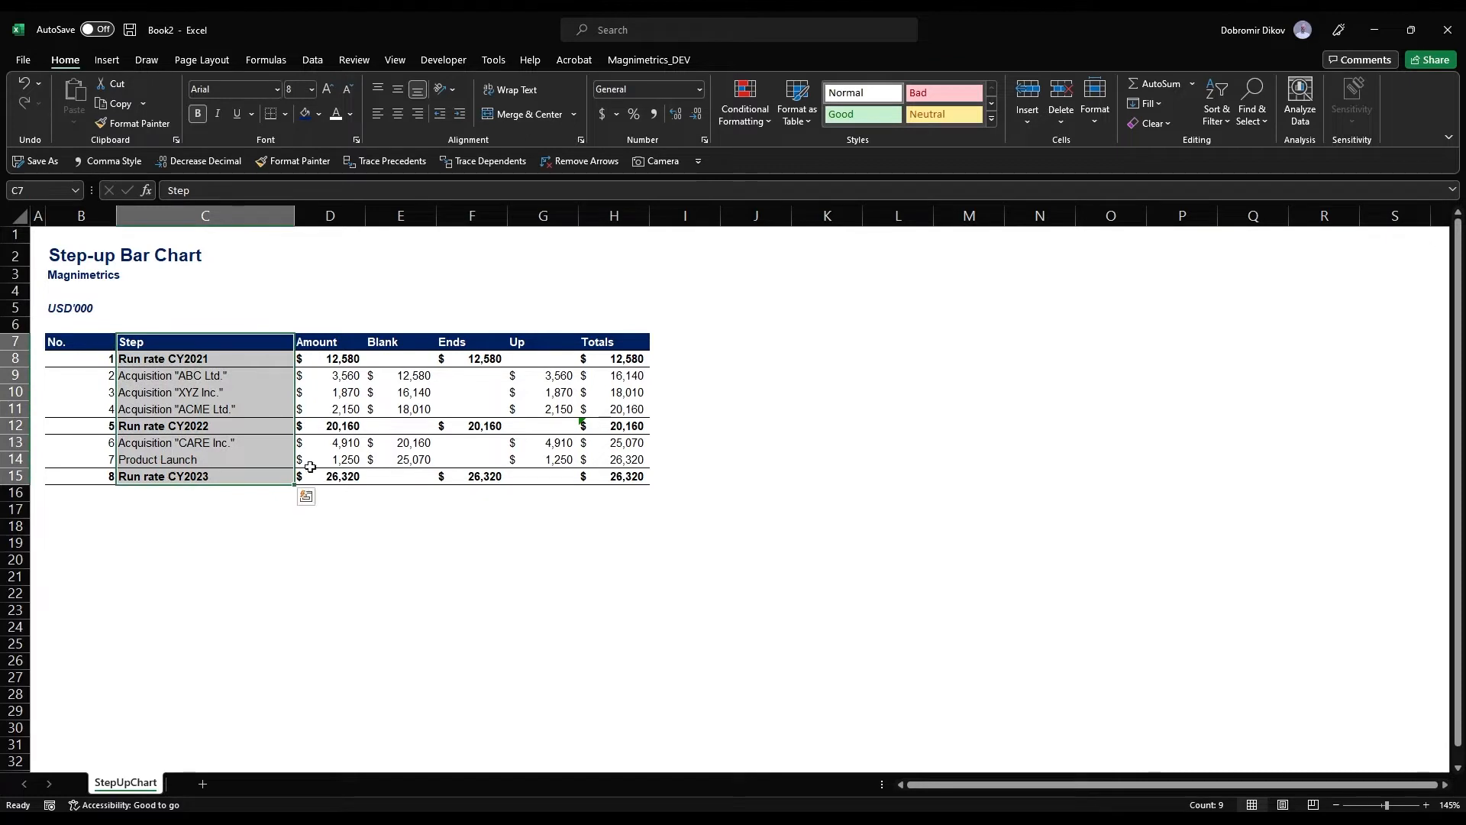
{"action": "left_click_drag", "start_coordinate": [421, 349], "coordinate": [616, 427]}
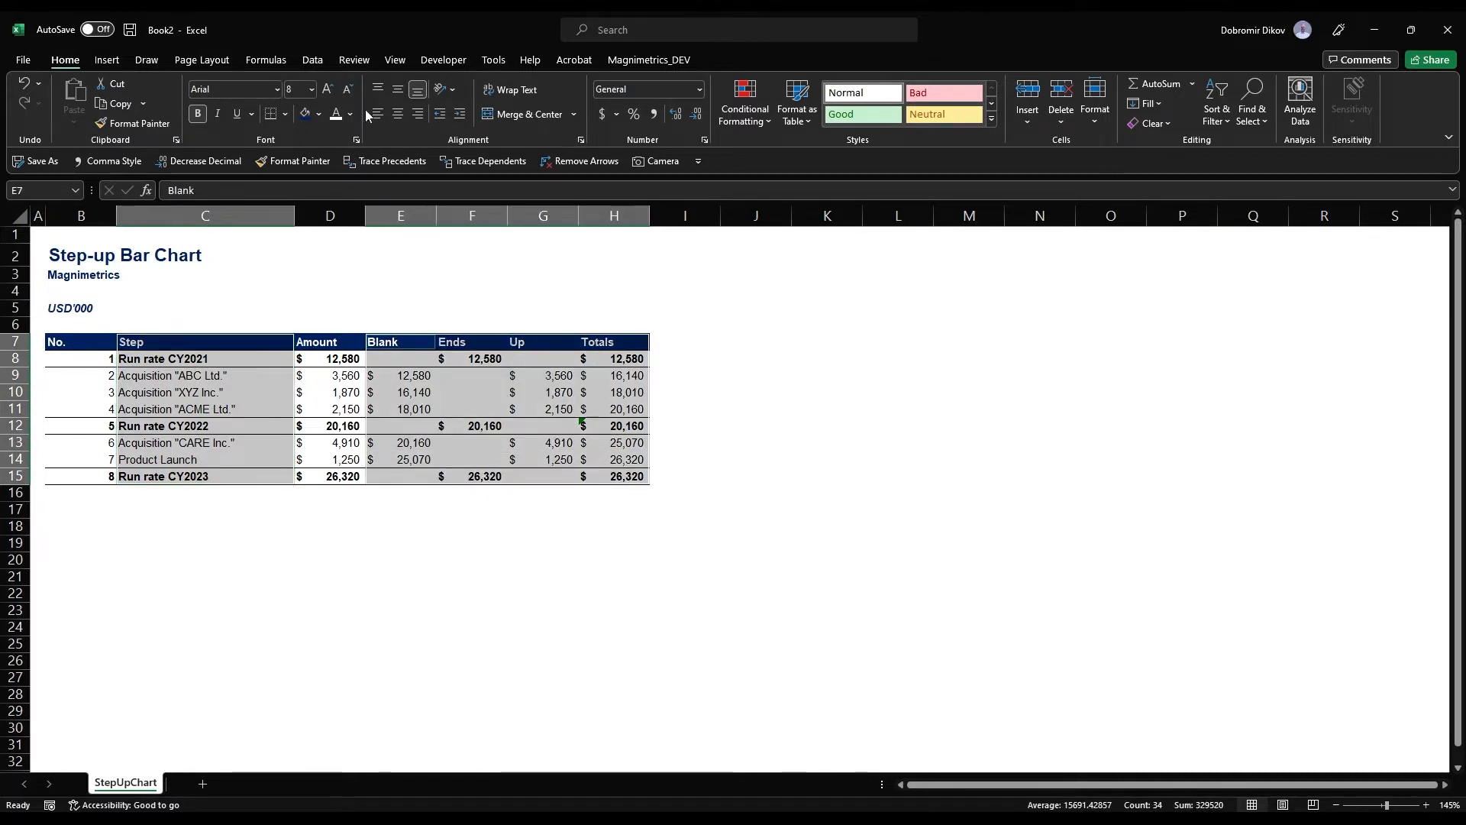
{"action": "left_click", "coordinate": [107, 60]}
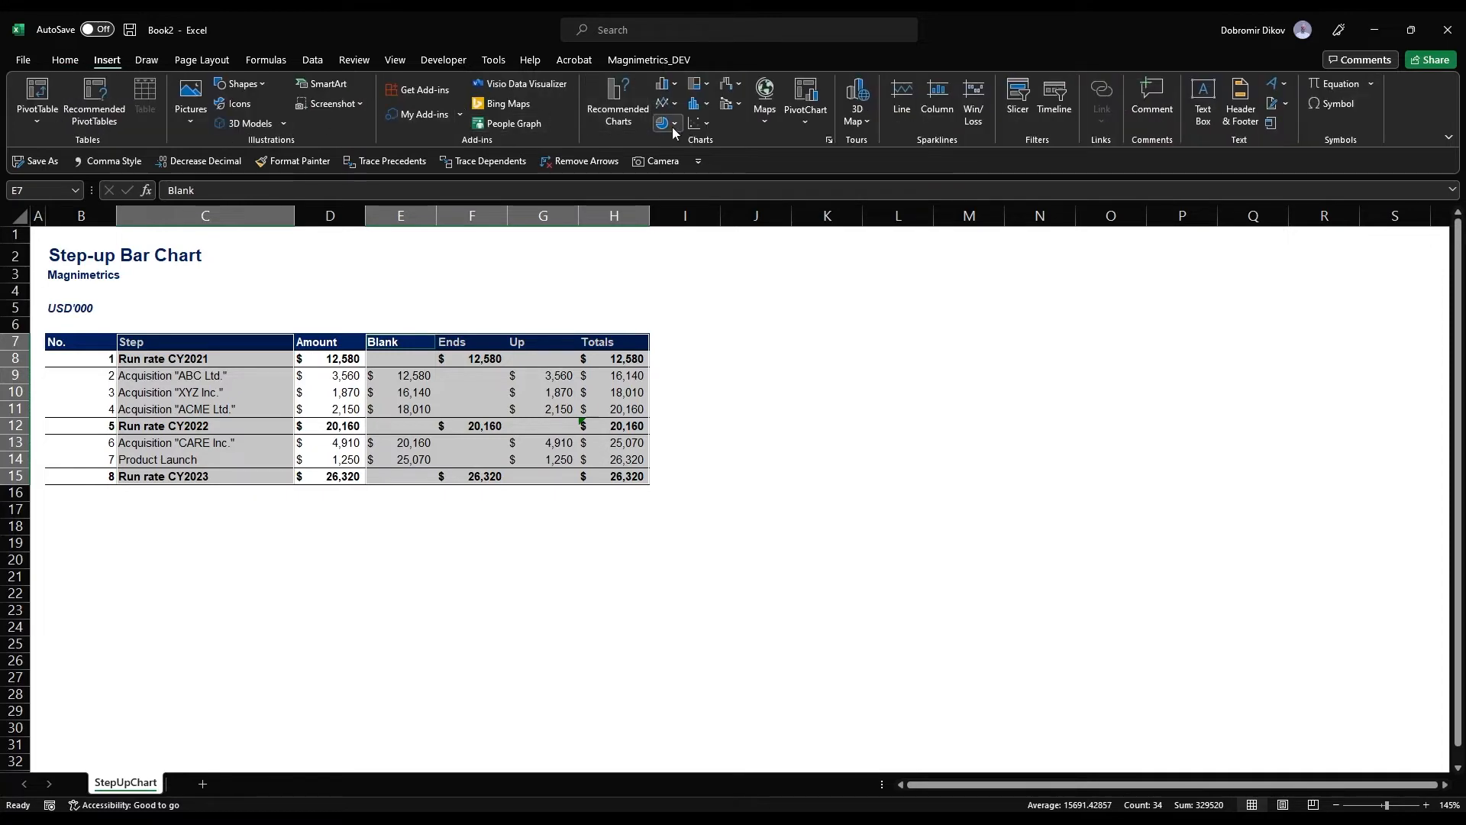
{"action": "left_click", "coordinate": [665, 84]}
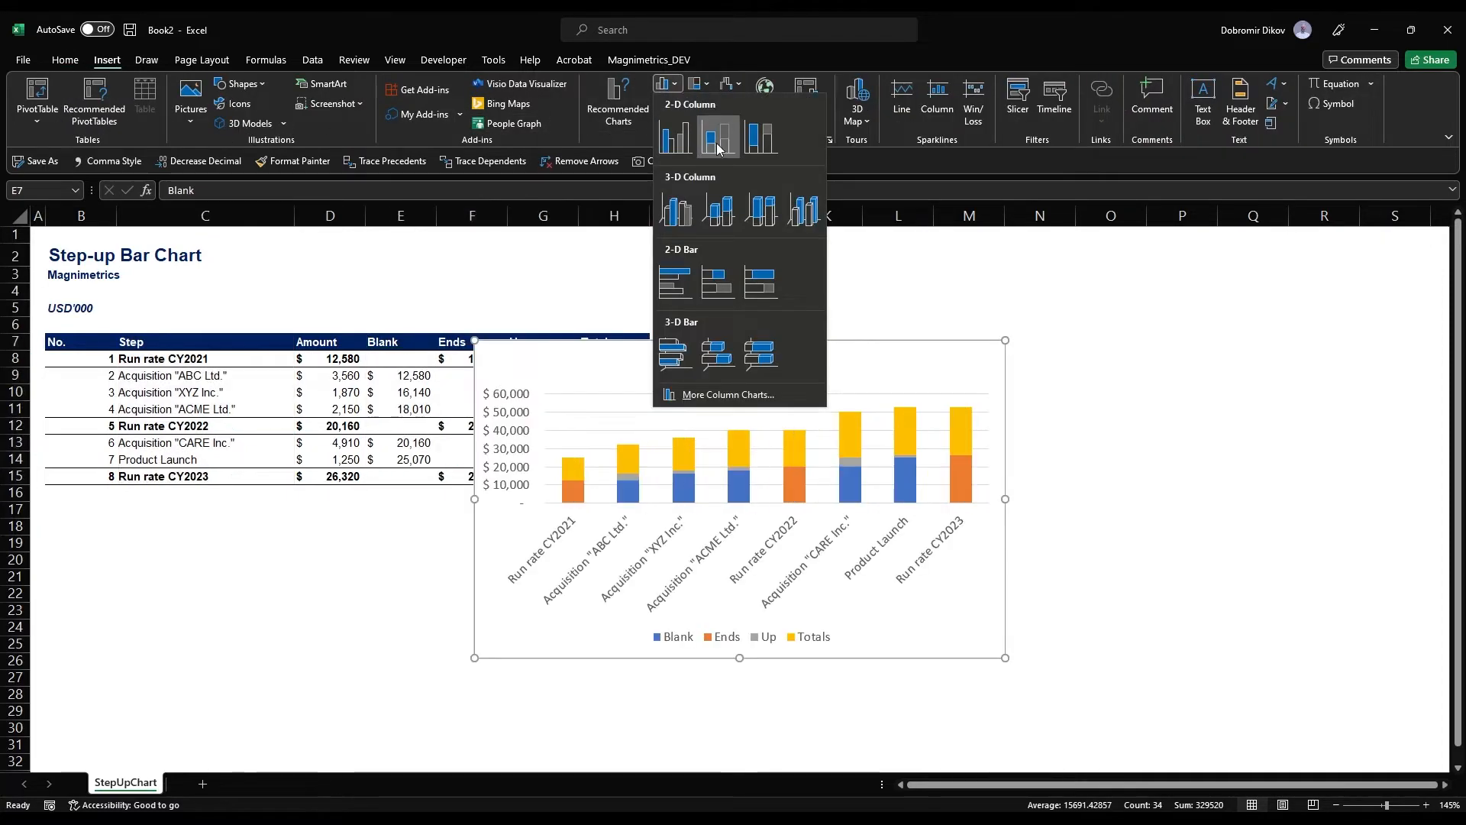
{"action": "left_click", "coordinate": [718, 142]}
{"action": "left_click_drag", "start_coordinate": [826, 344], "coordinate": [1027, 290]}
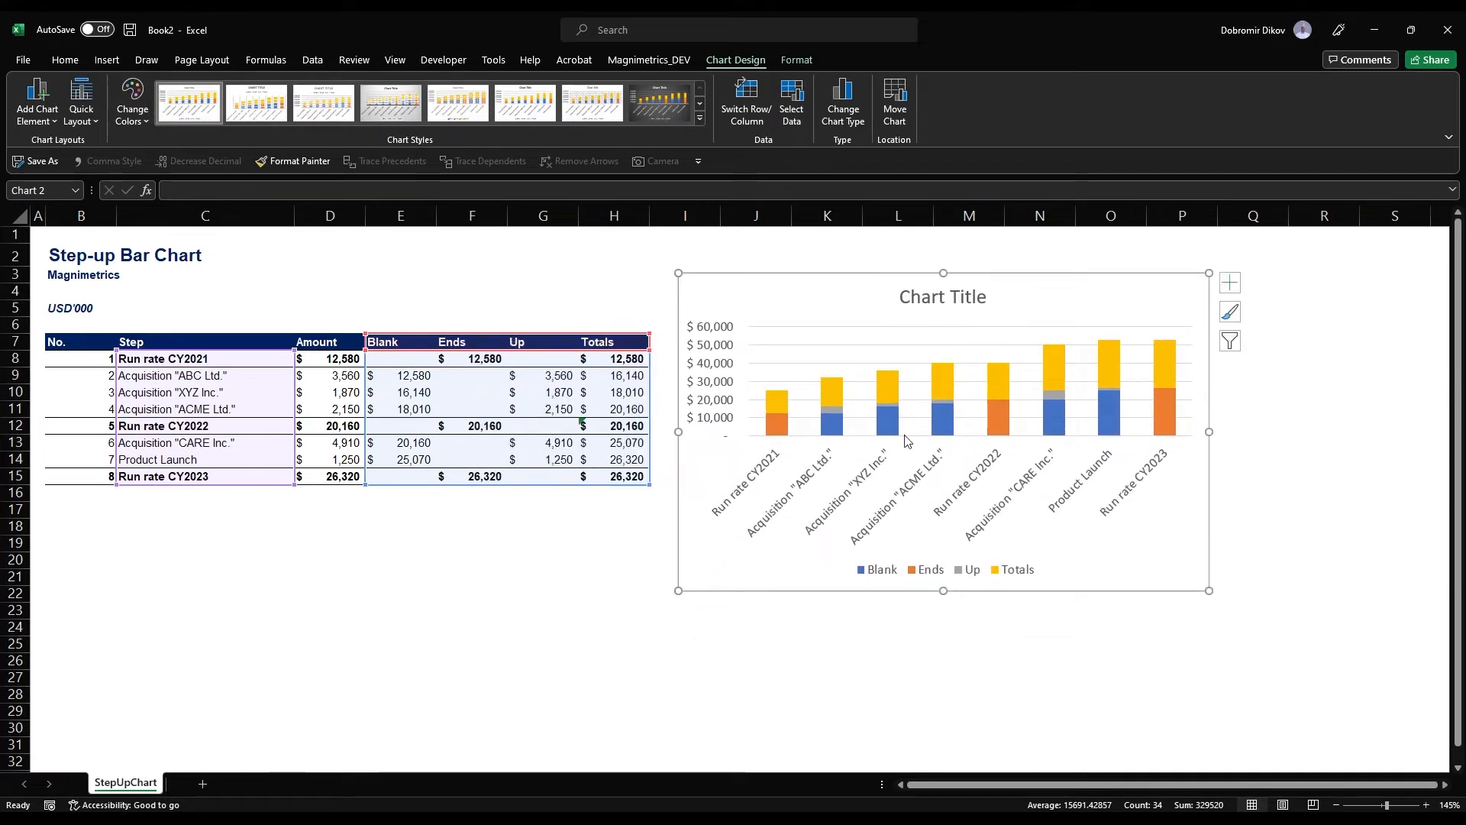
Link the chart title to cell B2 of the StepUpChart sheet
{"action": "left_click", "coordinate": [932, 297]}
{"action": "left_click", "coordinate": [429, 190]}
{"action": "type", "text": "="}
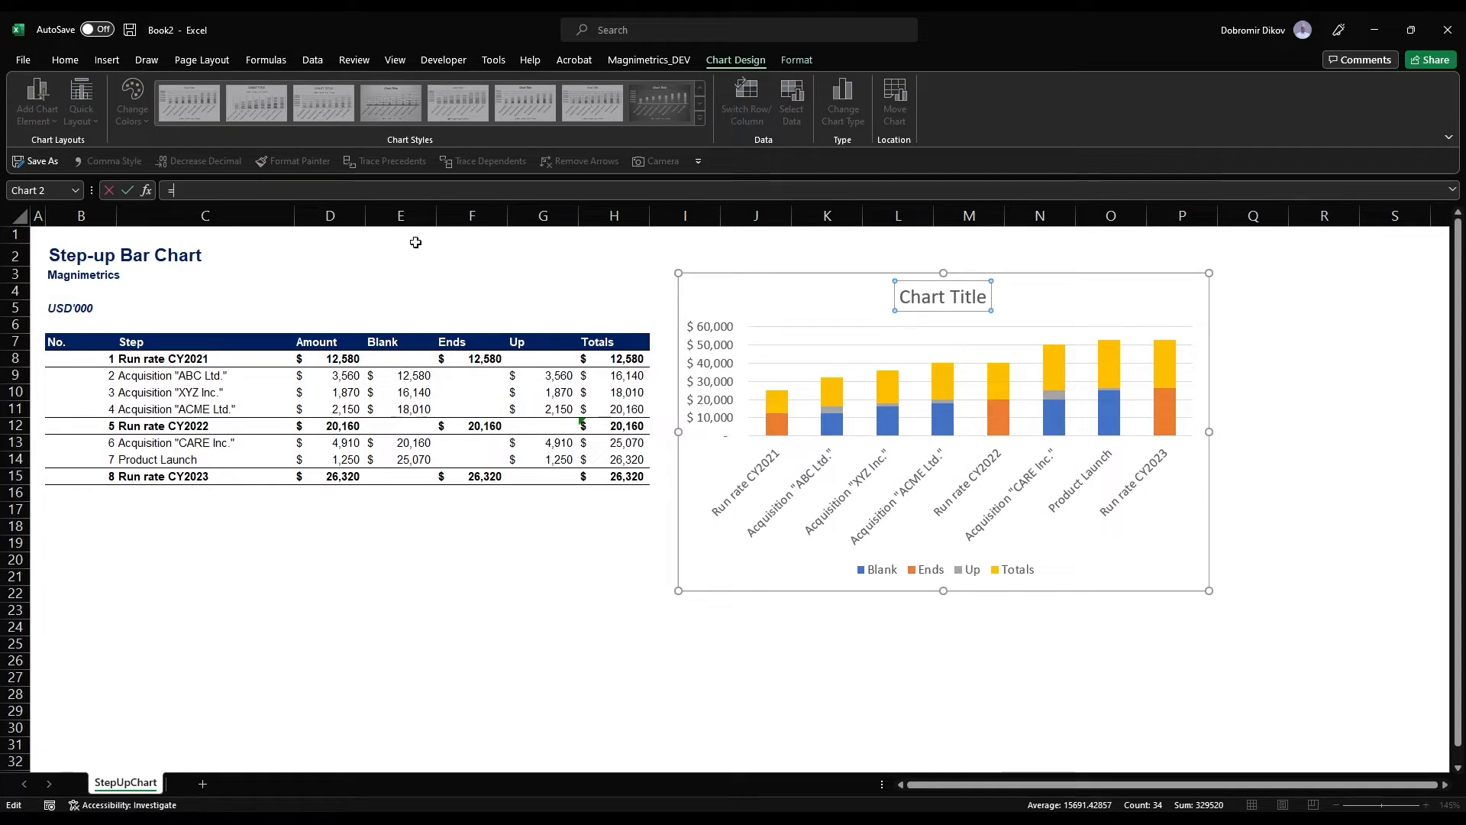
{"action": "left_click", "coordinate": [93, 256]}
{"action": "key", "text": "Return"}
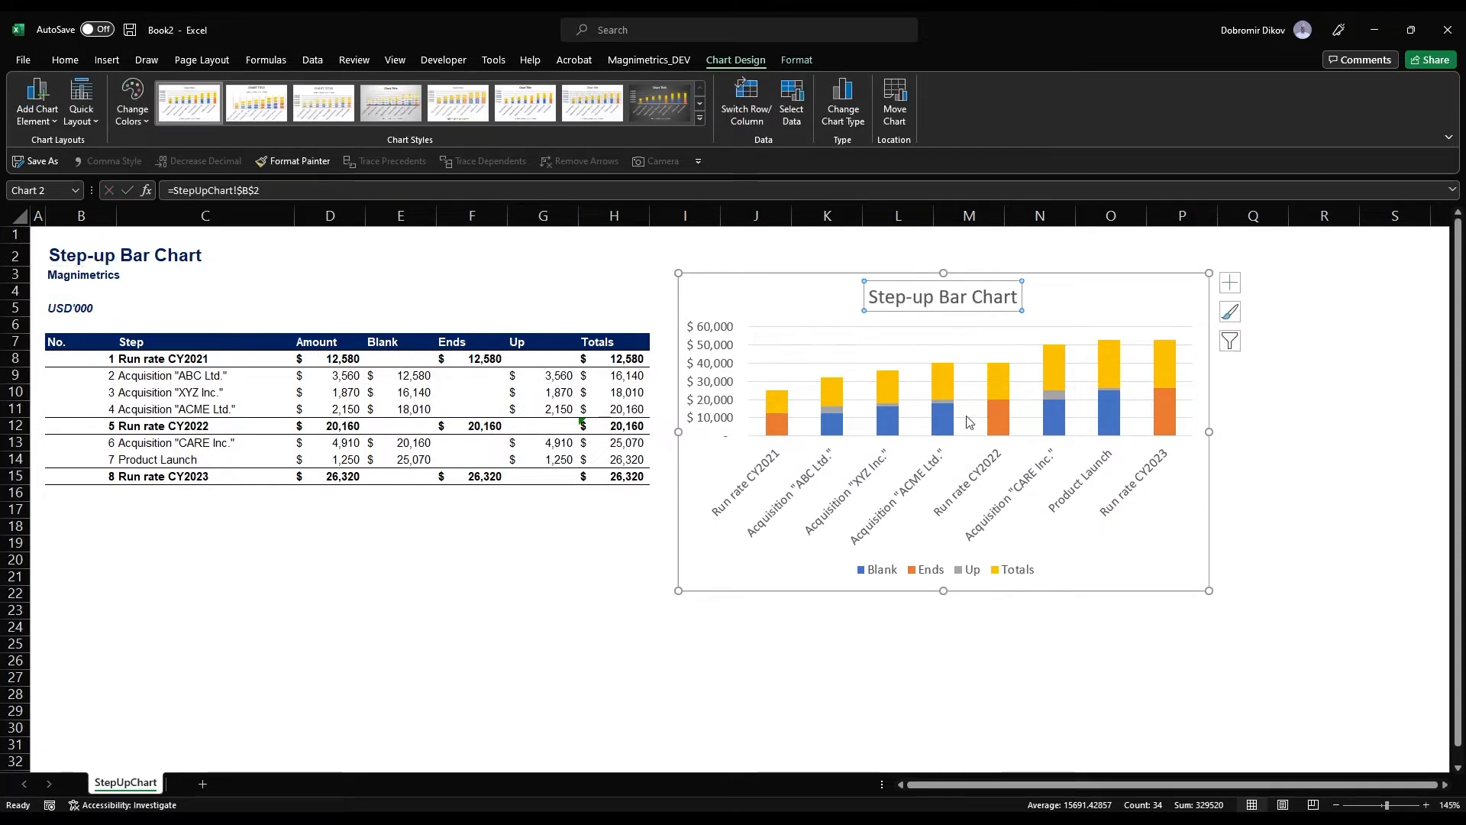
Remove the horizontal gridlines from the chart
{"action": "left_click", "coordinate": [1017, 358]}
{"action": "left_click", "coordinate": [1015, 345]}
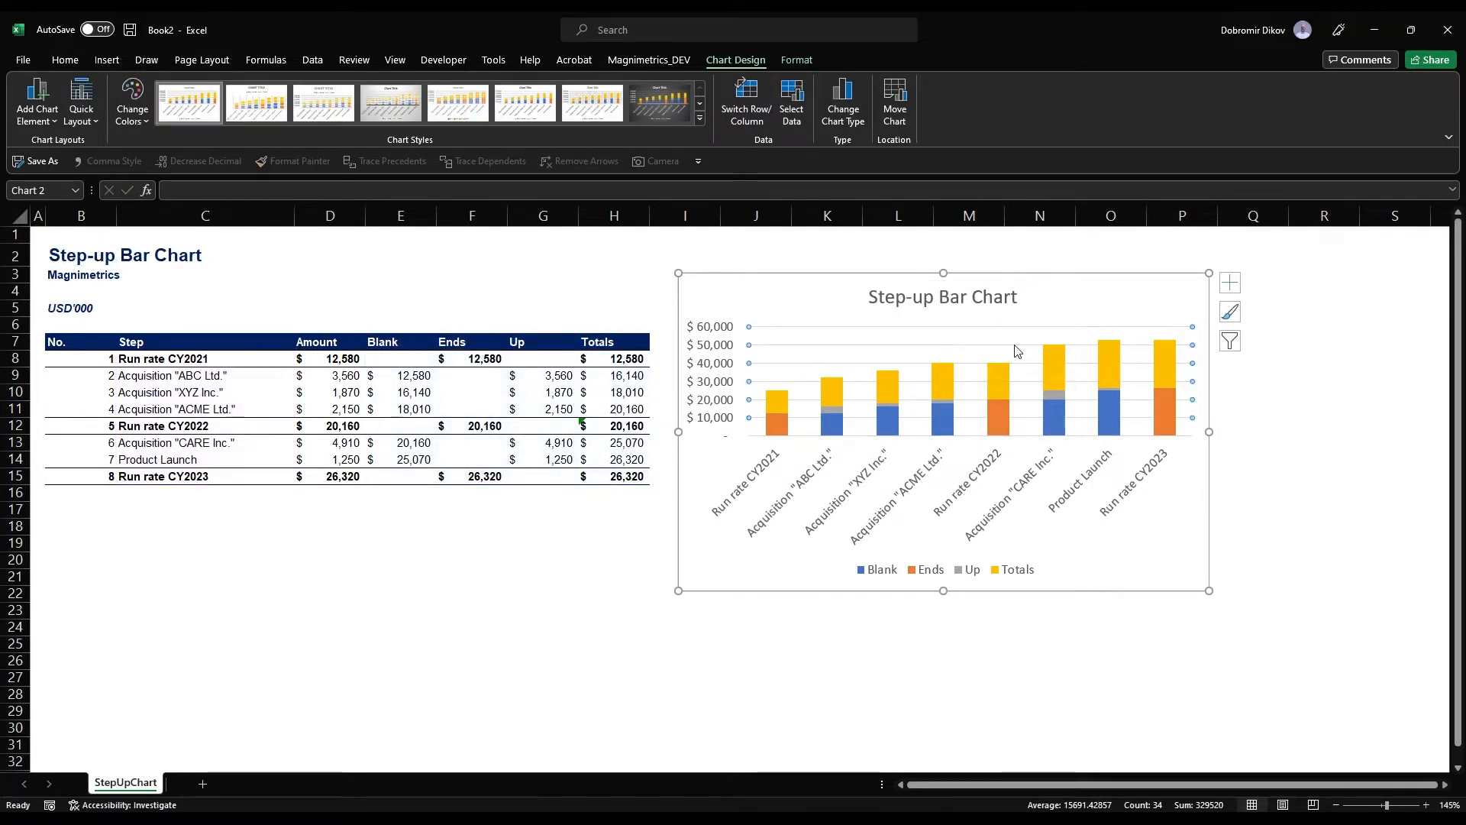
{"action": "left_click", "coordinate": [1017, 351]}
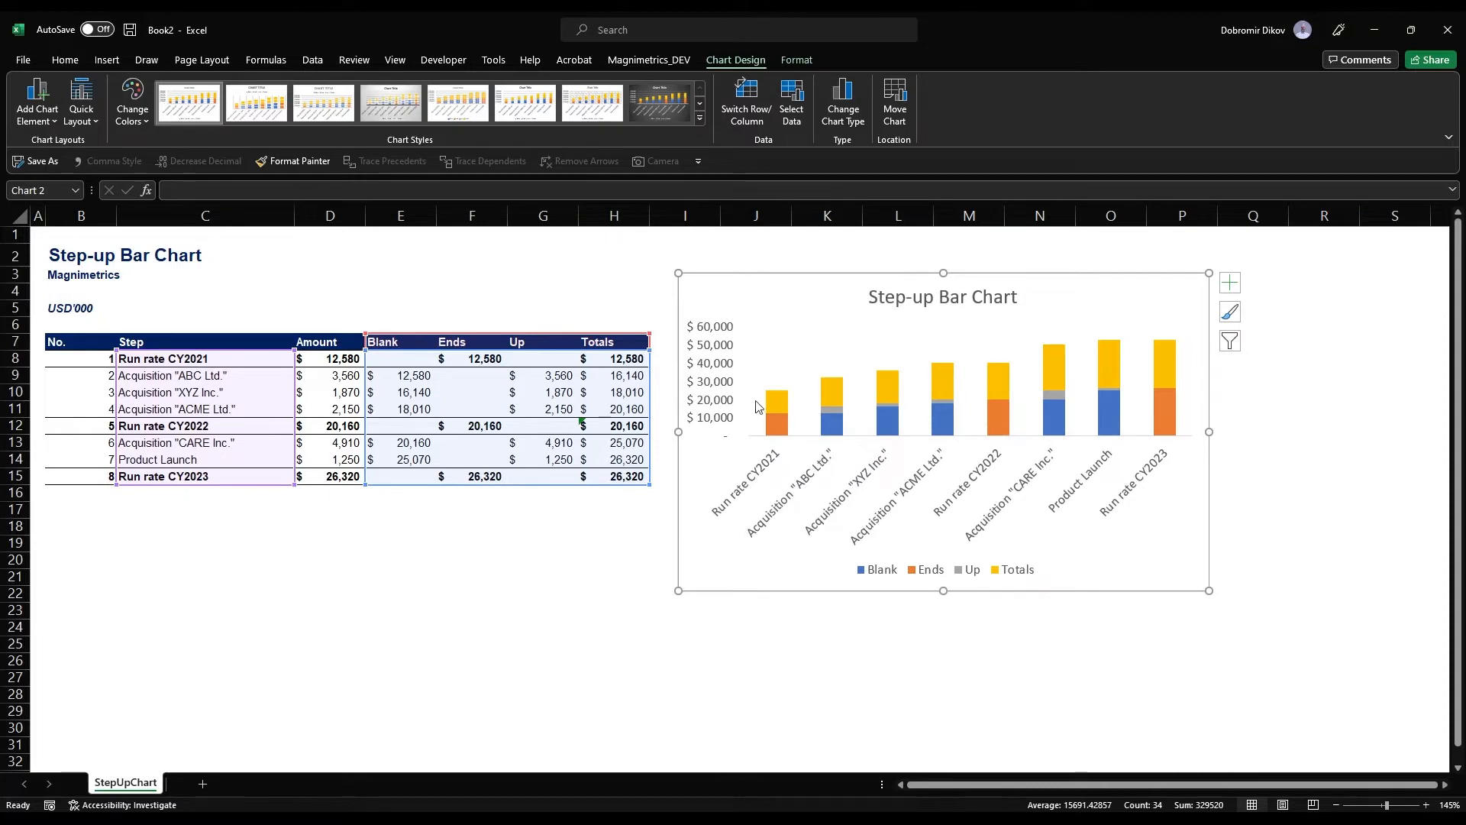
Try the Blank series below Ends in the chart's data source and return it to first place
{"action": "left_click", "coordinate": [792, 122]}
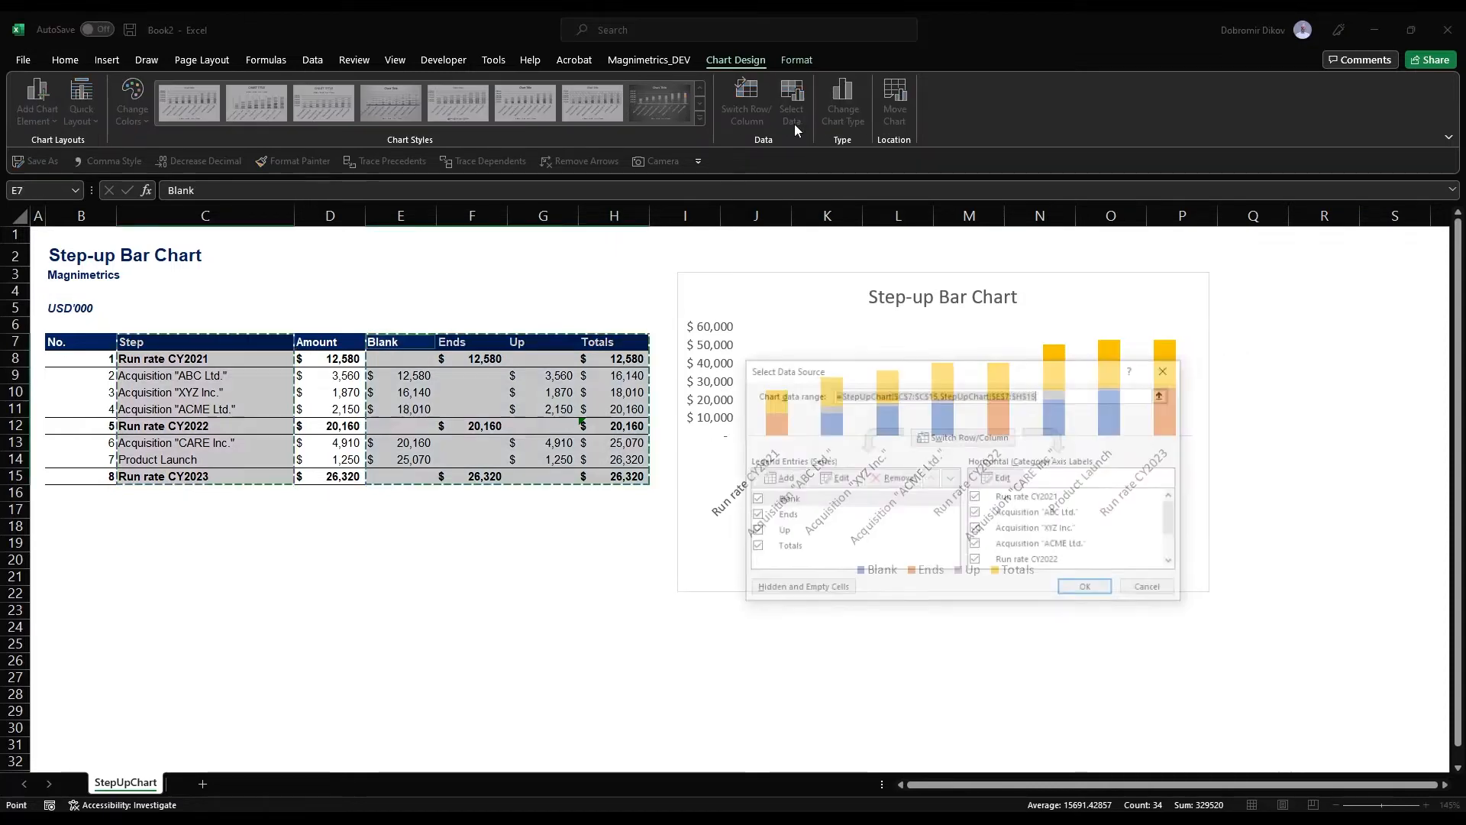
{"action": "left_click_drag", "start_coordinate": [873, 284], "coordinate": [891, 494]}
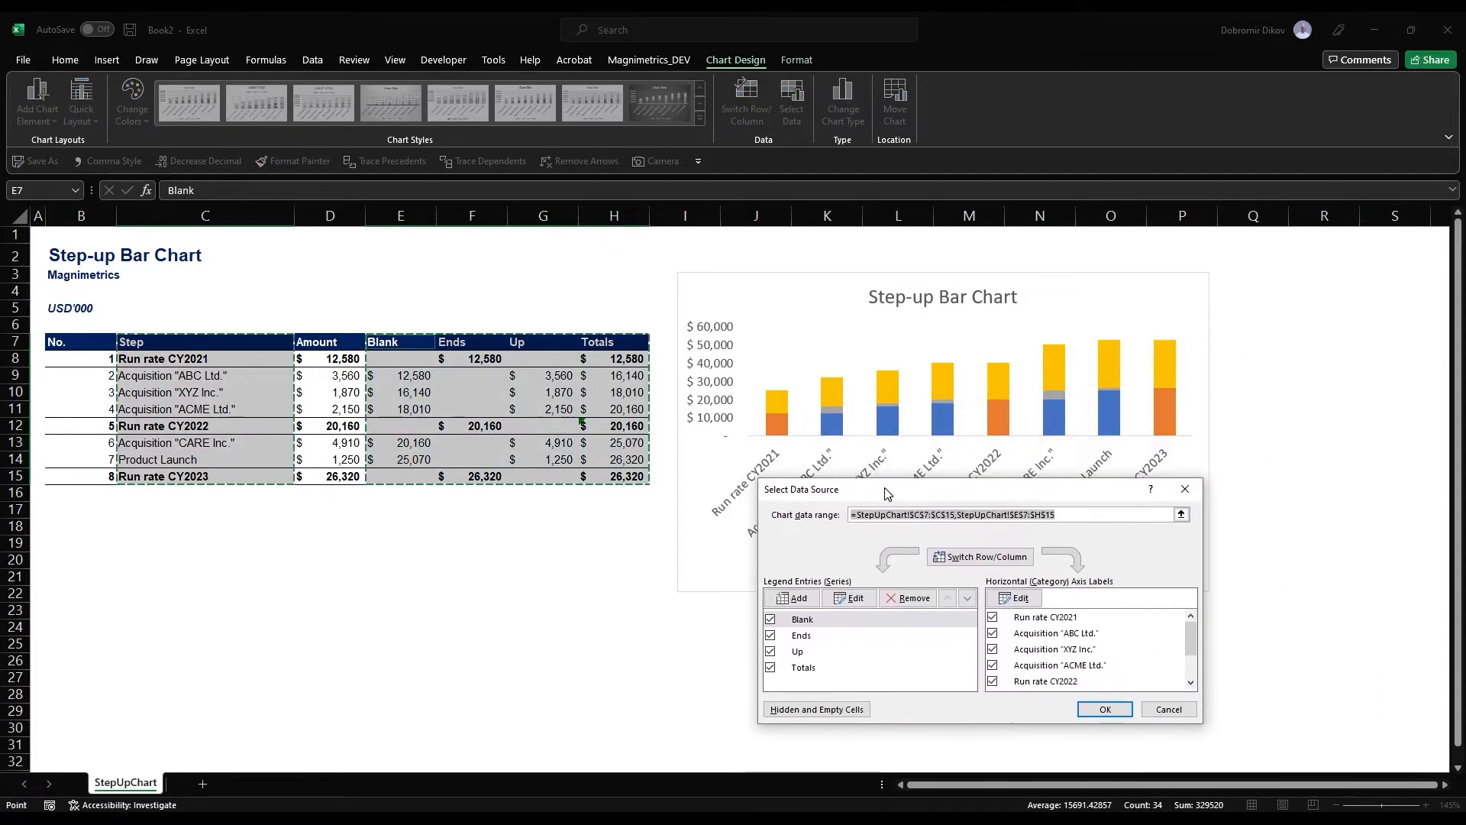
{"action": "left_click", "coordinate": [967, 597]}
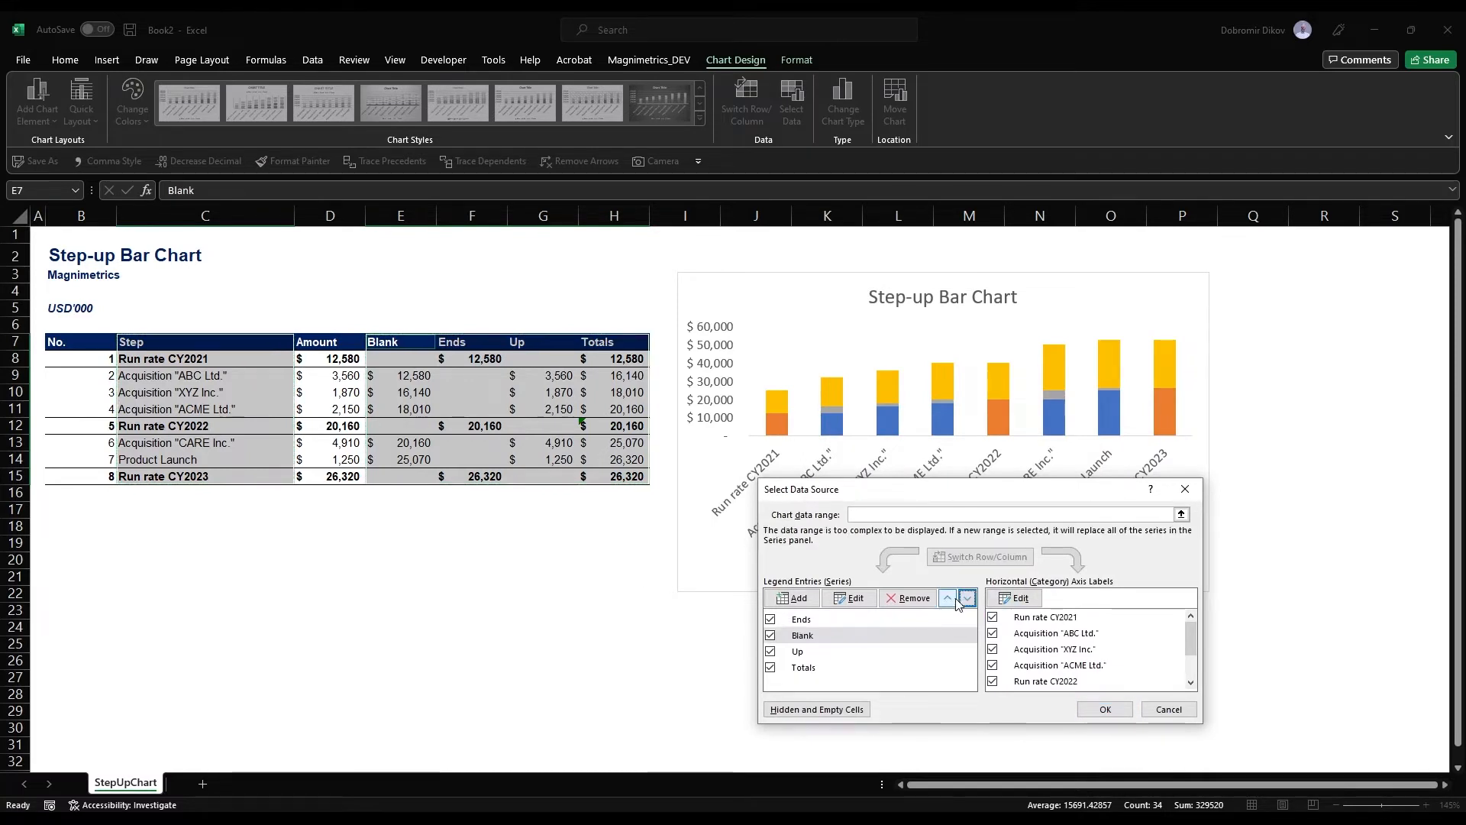
{"action": "left_click", "coordinate": [947, 598]}
{"action": "left_click", "coordinate": [1122, 714]}
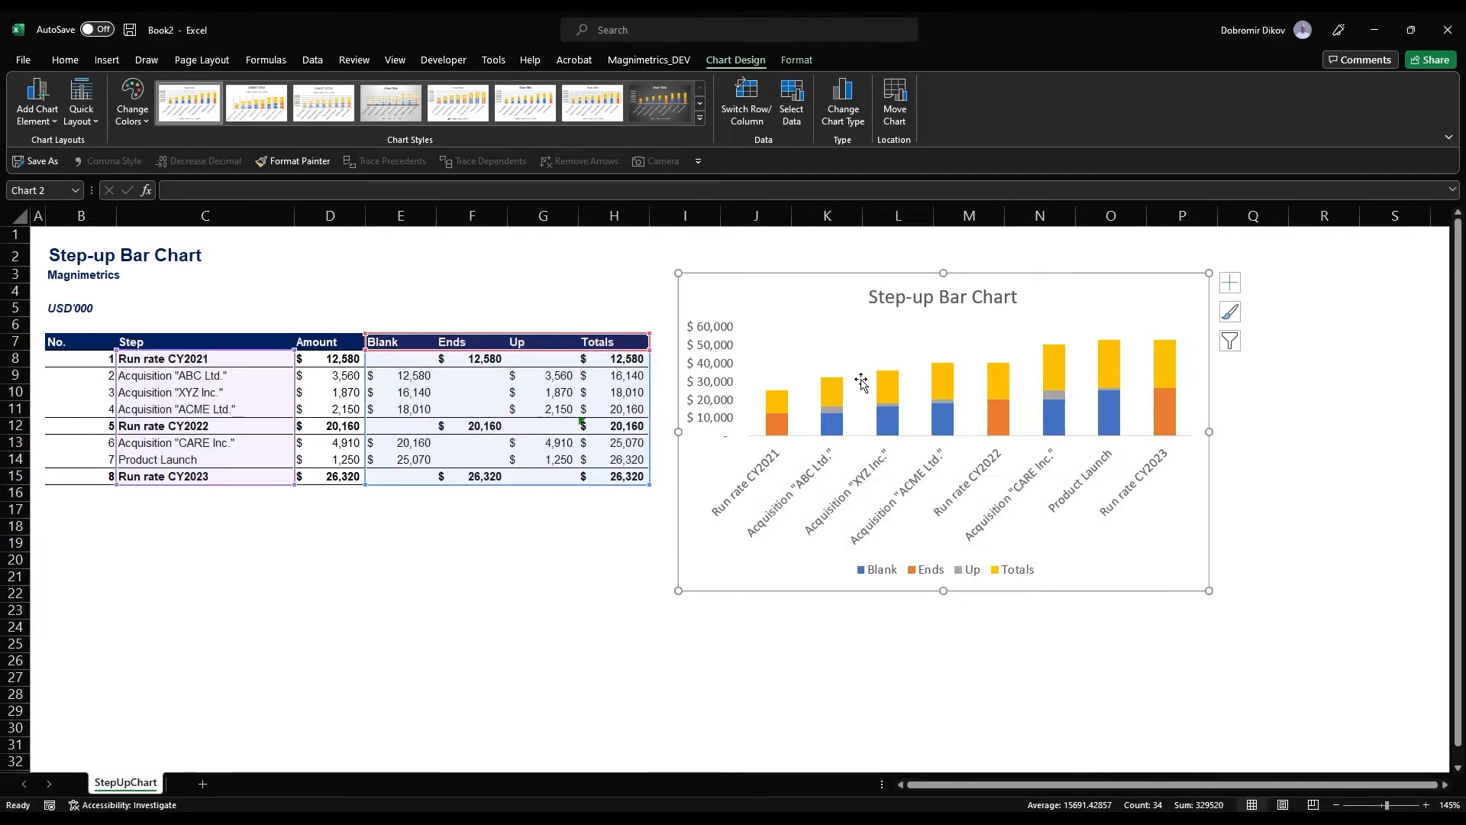
Set the gap width of the chart's columns to 50%
{"action": "right_click", "coordinate": [1063, 426]}
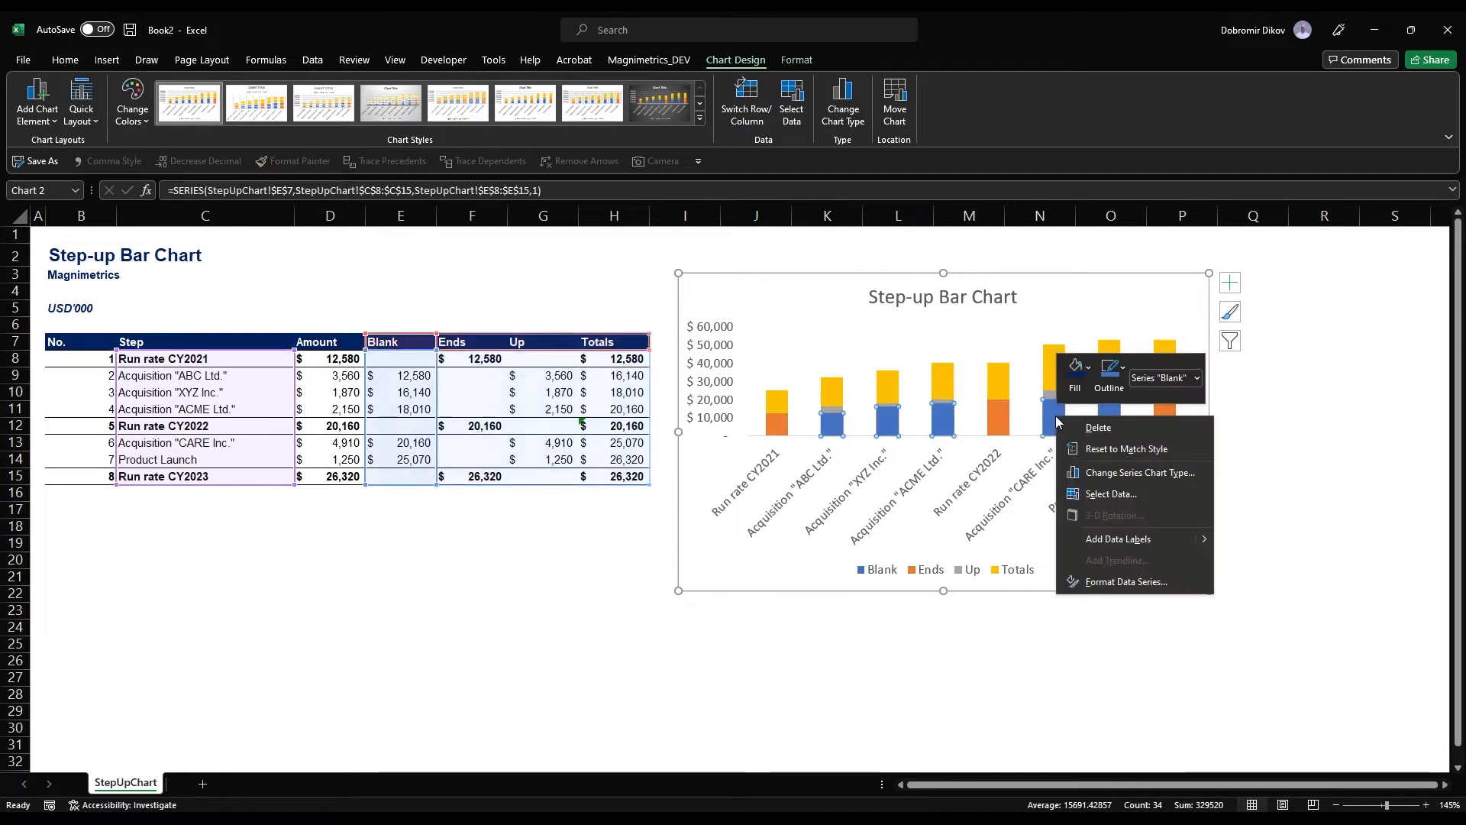
{"action": "left_click", "coordinate": [1104, 574]}
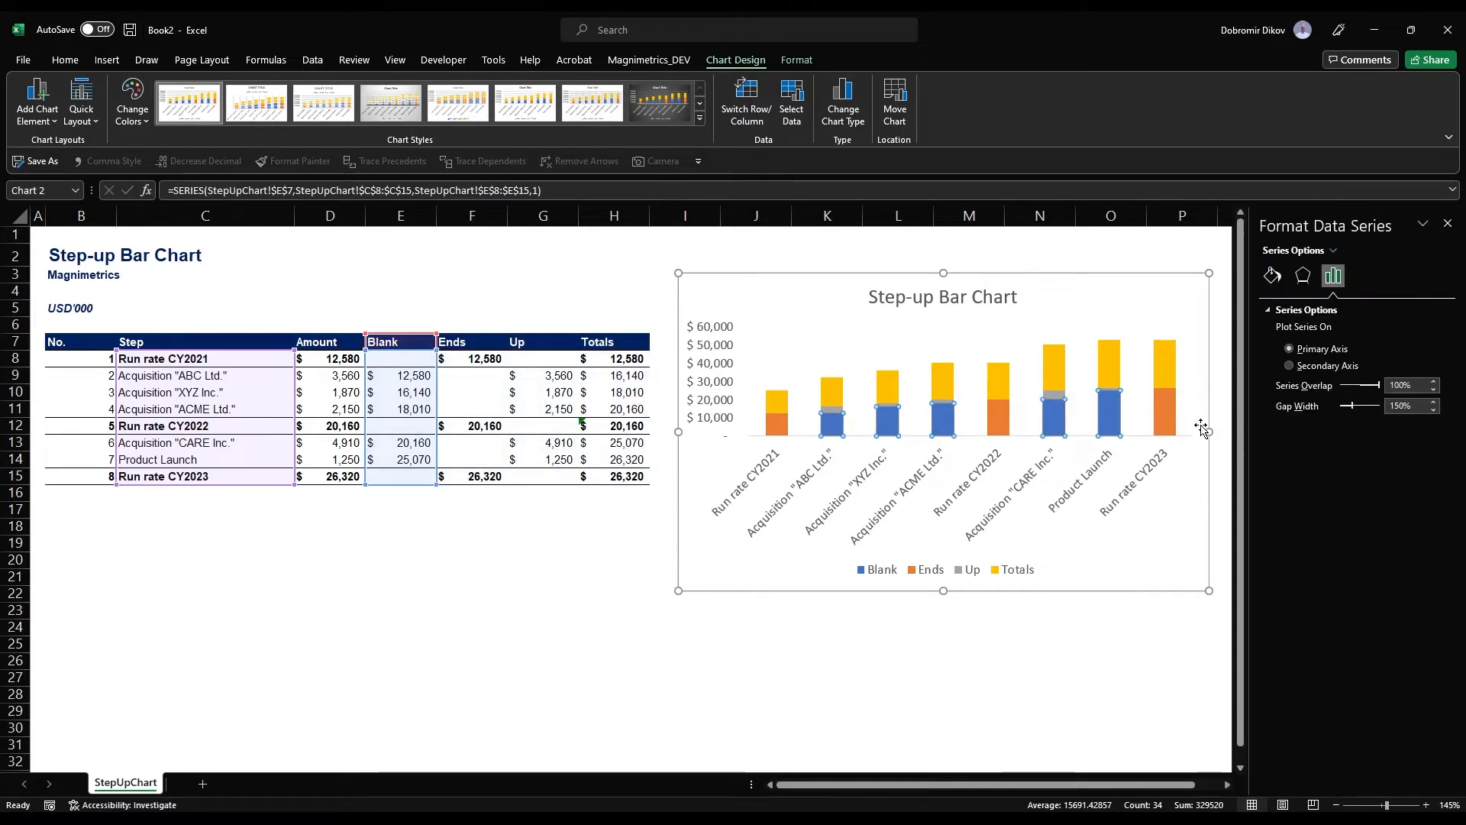
{"action": "left_click", "coordinate": [1408, 405]}
{"action": "key", "text": "Return"}
Move the chart slightly and enlarge it to span about columns G to P and rows 3 to 28
{"action": "left_click_drag", "start_coordinate": [886, 278], "coordinate": [868, 277]}
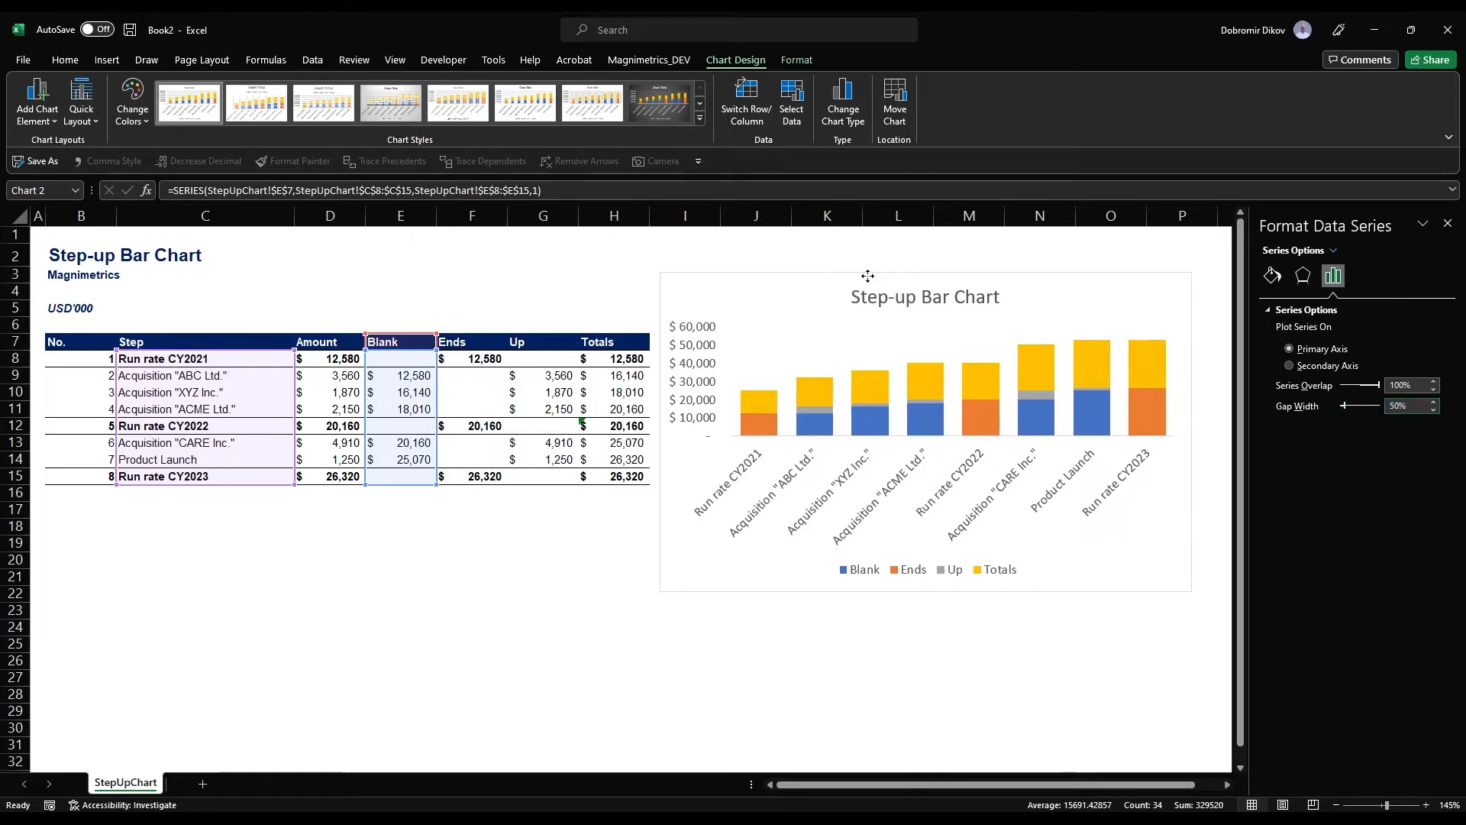
{"action": "left_click_drag", "start_coordinate": [925, 590], "coordinate": [925, 694]}
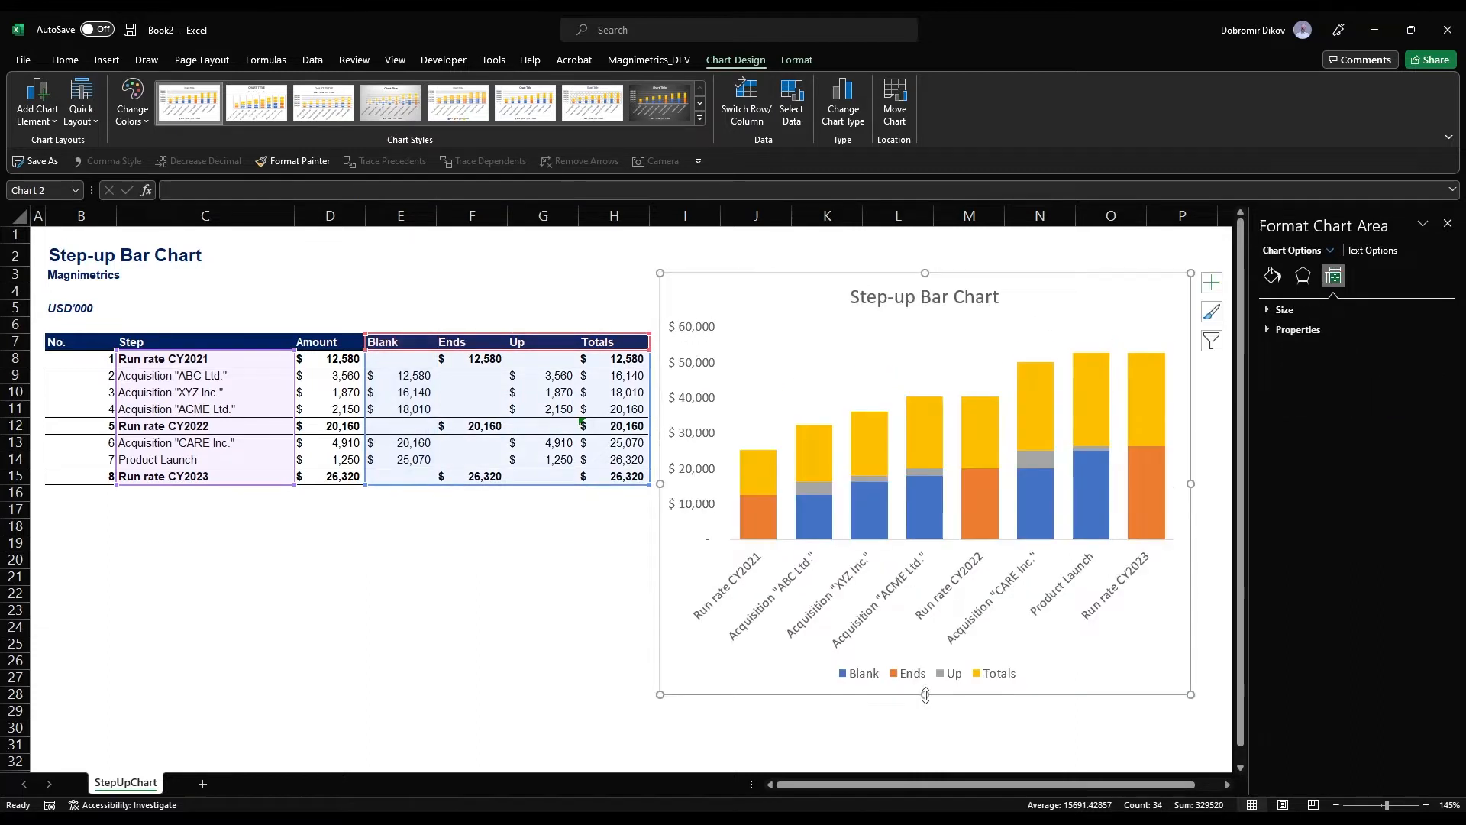
{"action": "left_click_drag", "start_coordinate": [1188, 486], "coordinate": [1223, 484]}
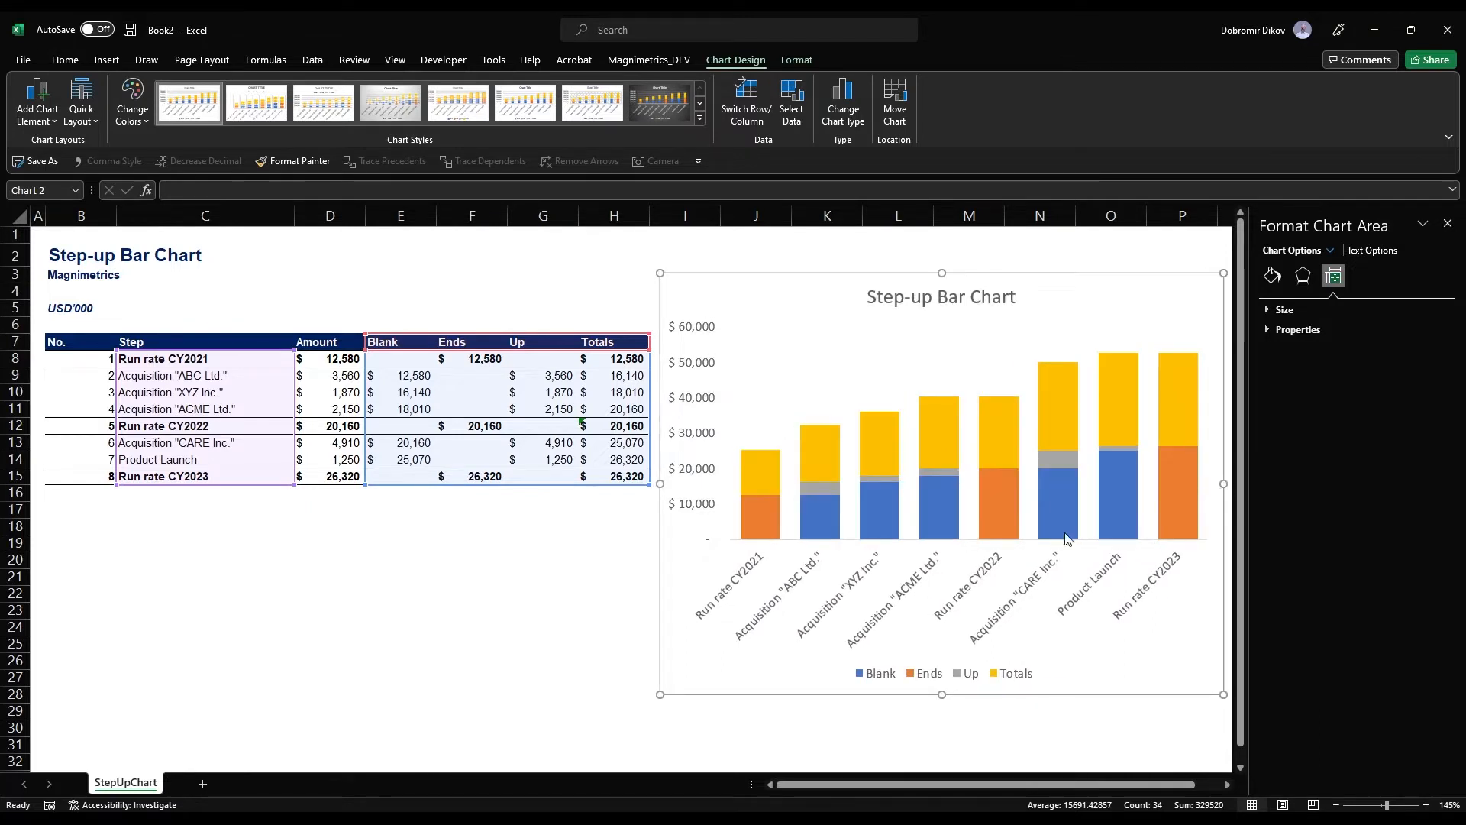
{"action": "left_click_drag", "start_coordinate": [661, 483], "coordinate": [552, 484]}
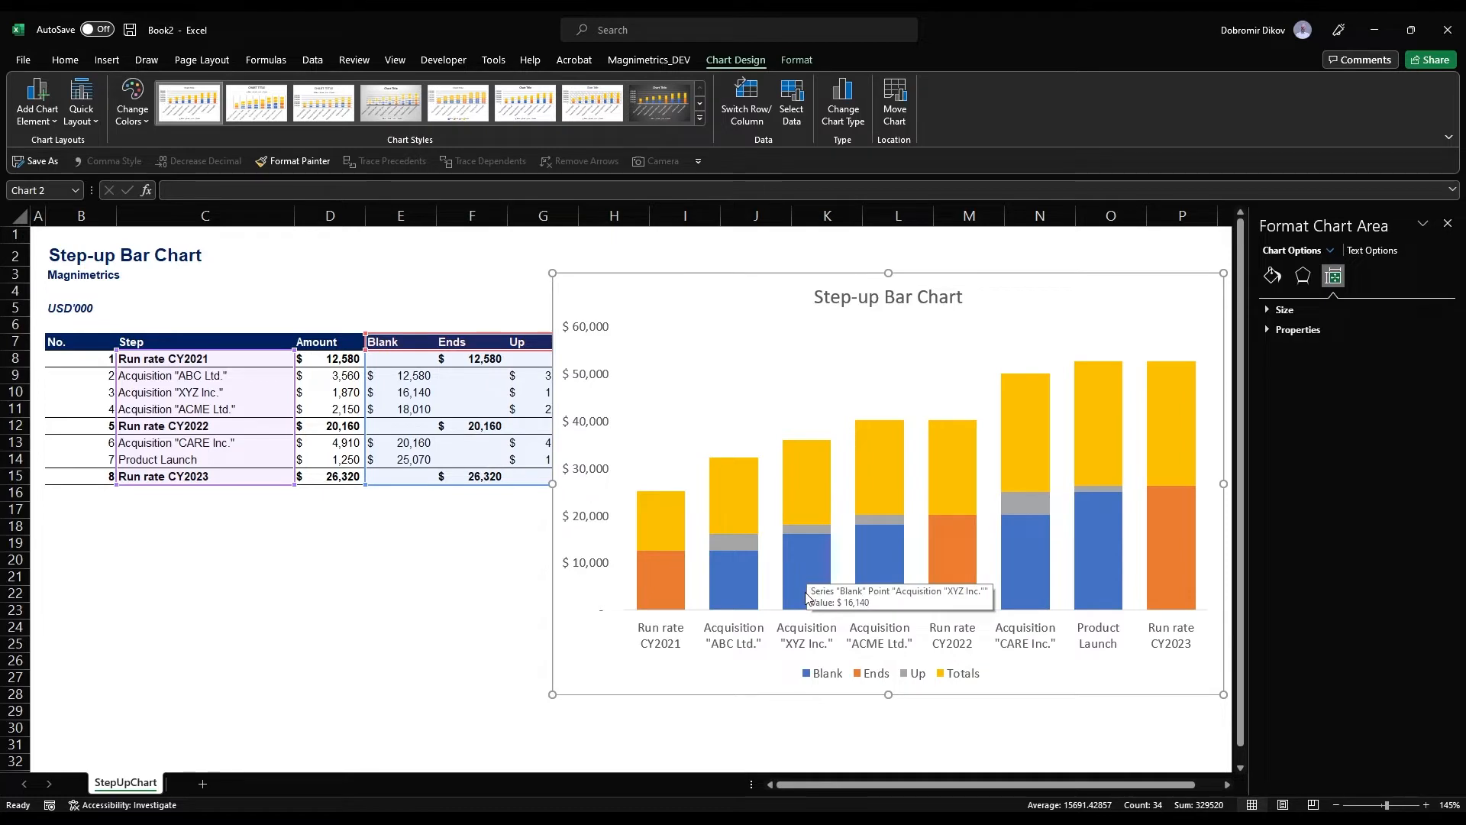
Add data labels to the Totals series and set their label position to Inside Base
{"action": "left_click", "coordinate": [877, 475]}
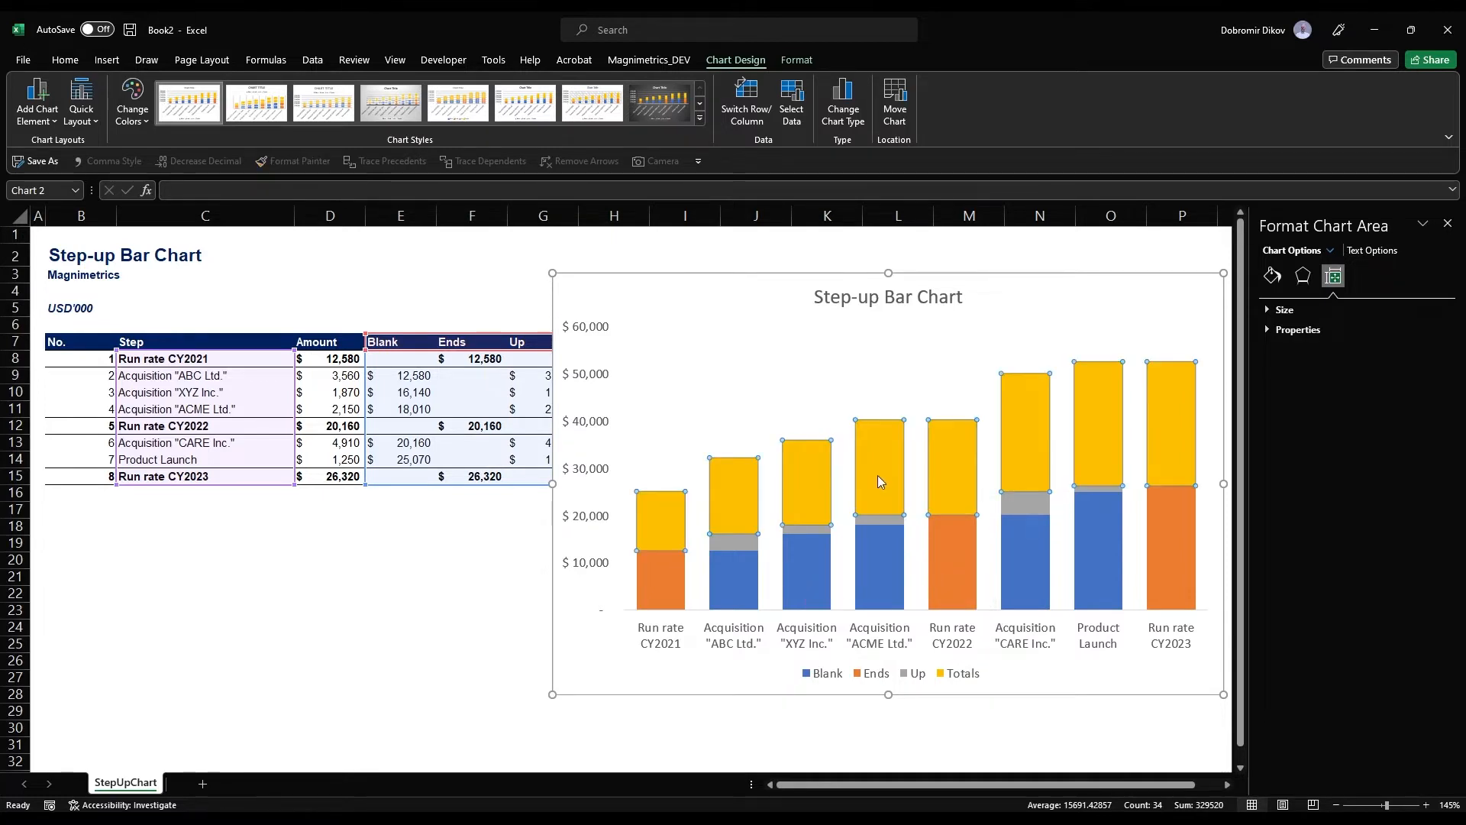
{"action": "right_click", "coordinate": [880, 465]}
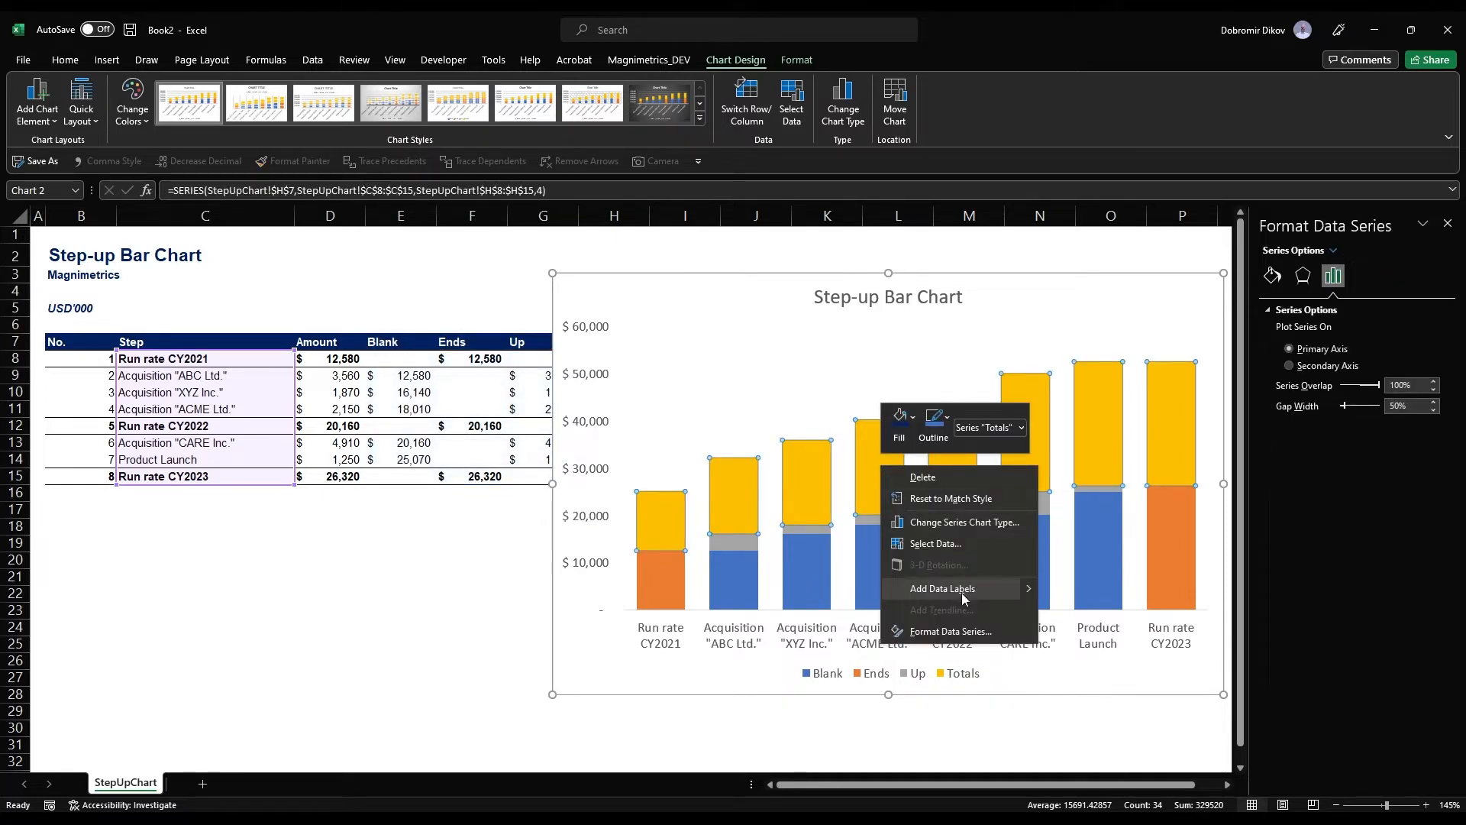
{"action": "left_click", "coordinate": [961, 589]}
{"action": "left_click", "coordinate": [887, 469]}
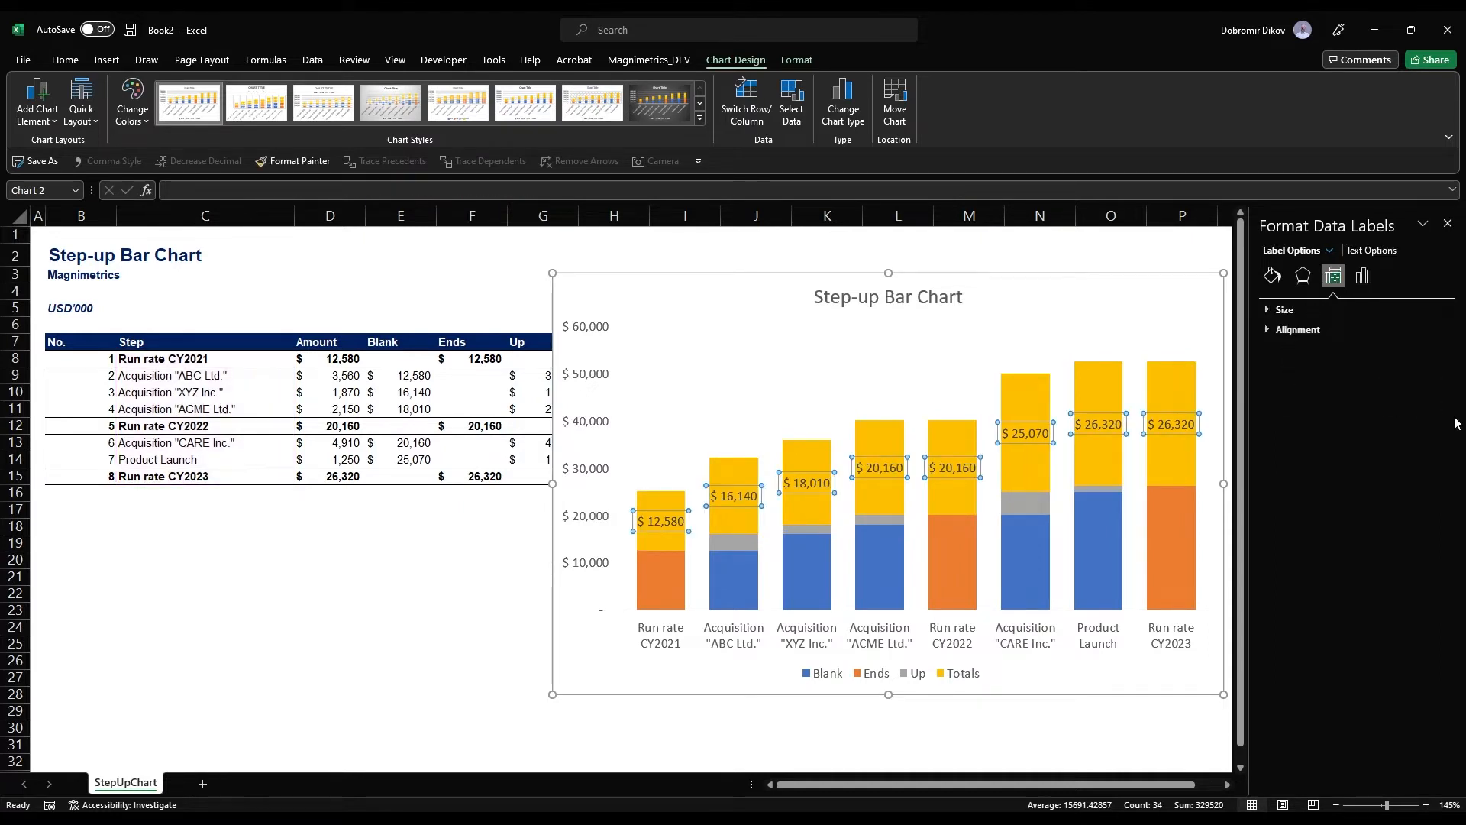
{"action": "left_click", "coordinate": [1269, 331]}
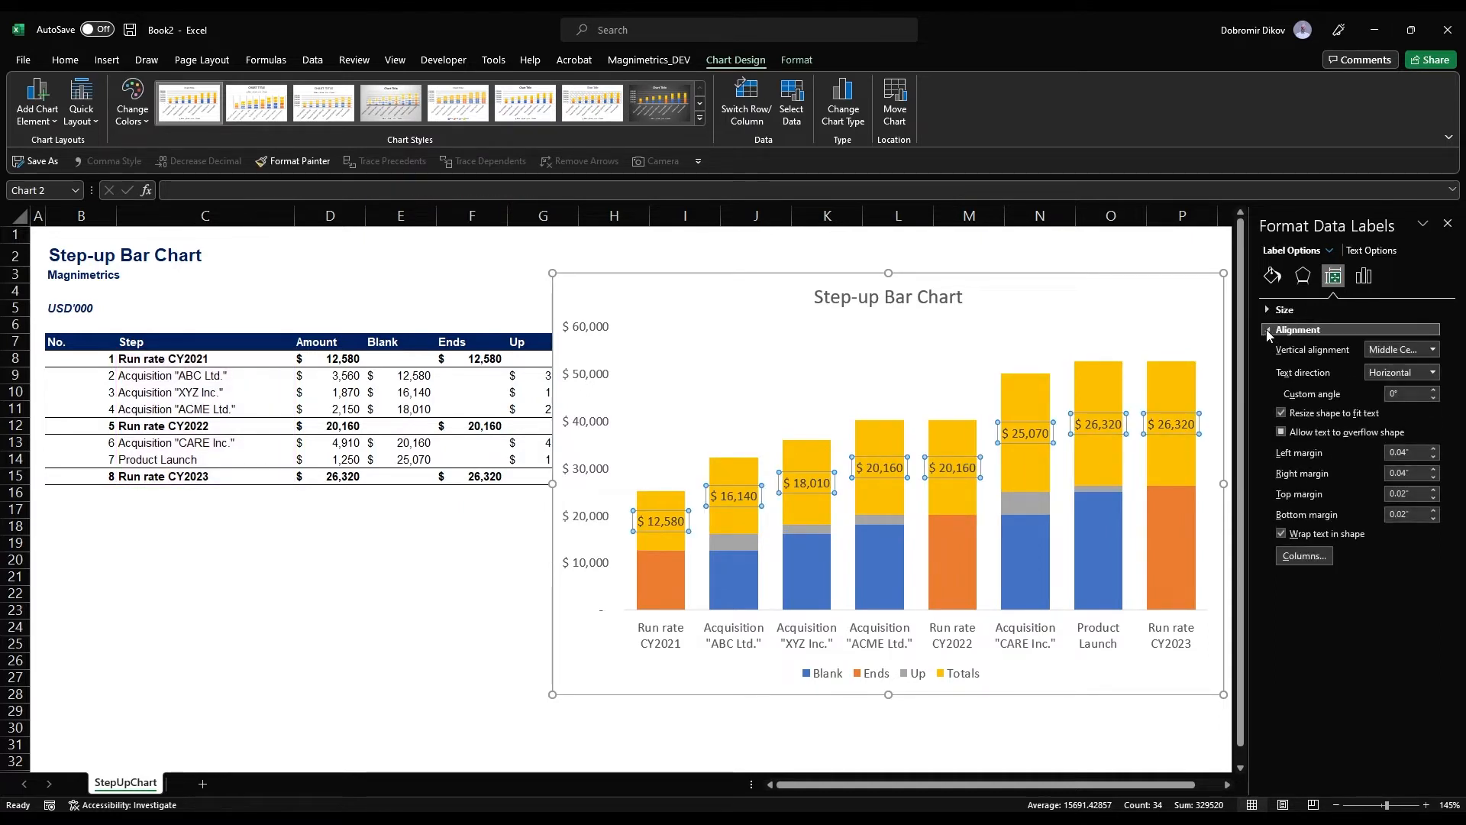
{"action": "left_click", "coordinate": [1363, 275]}
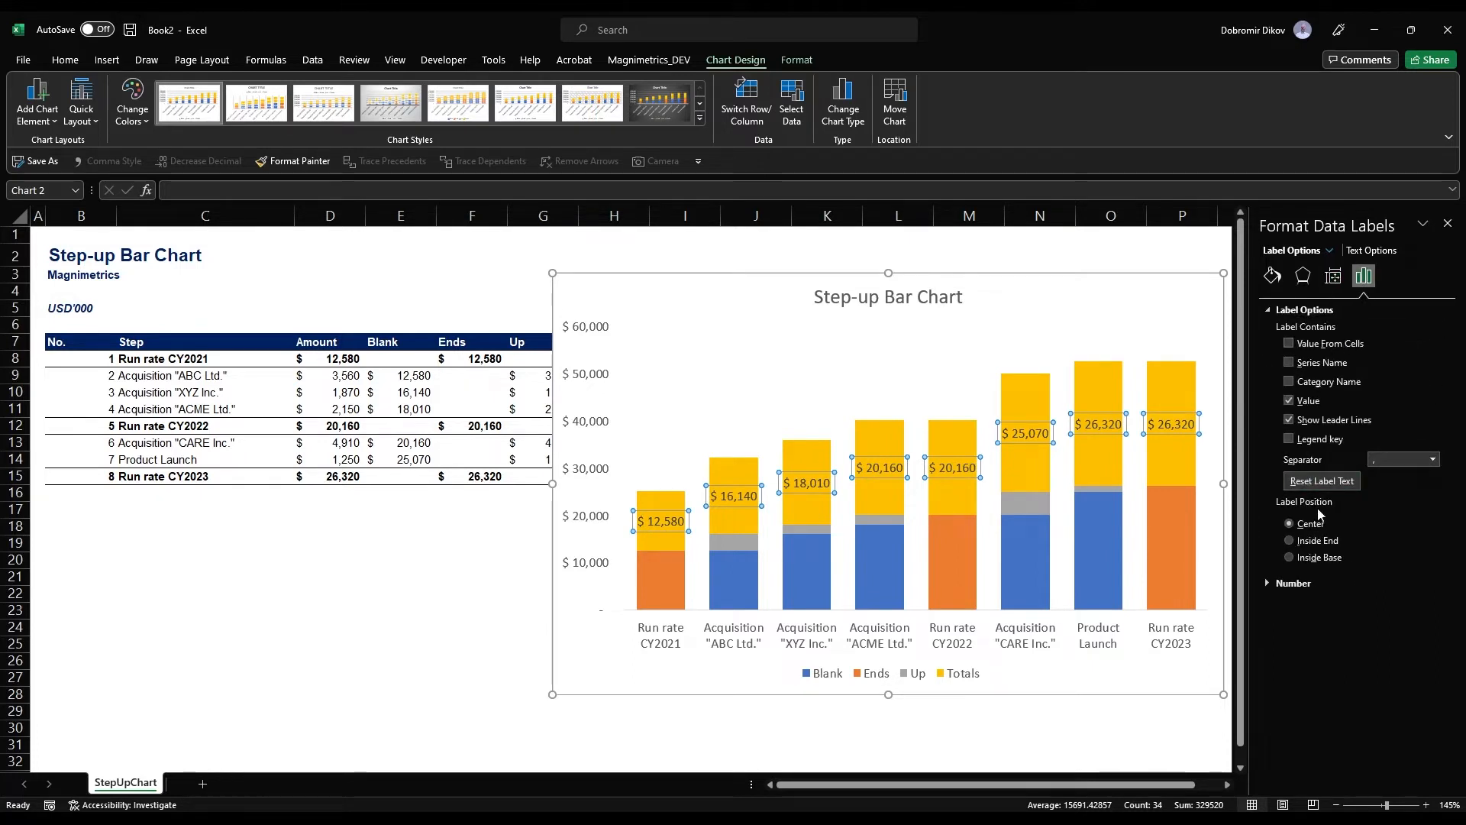
{"action": "left_click", "coordinate": [1311, 558]}
Set the Totals series to No Fill so only its data labels show
{"action": "left_click", "coordinate": [1110, 407]}
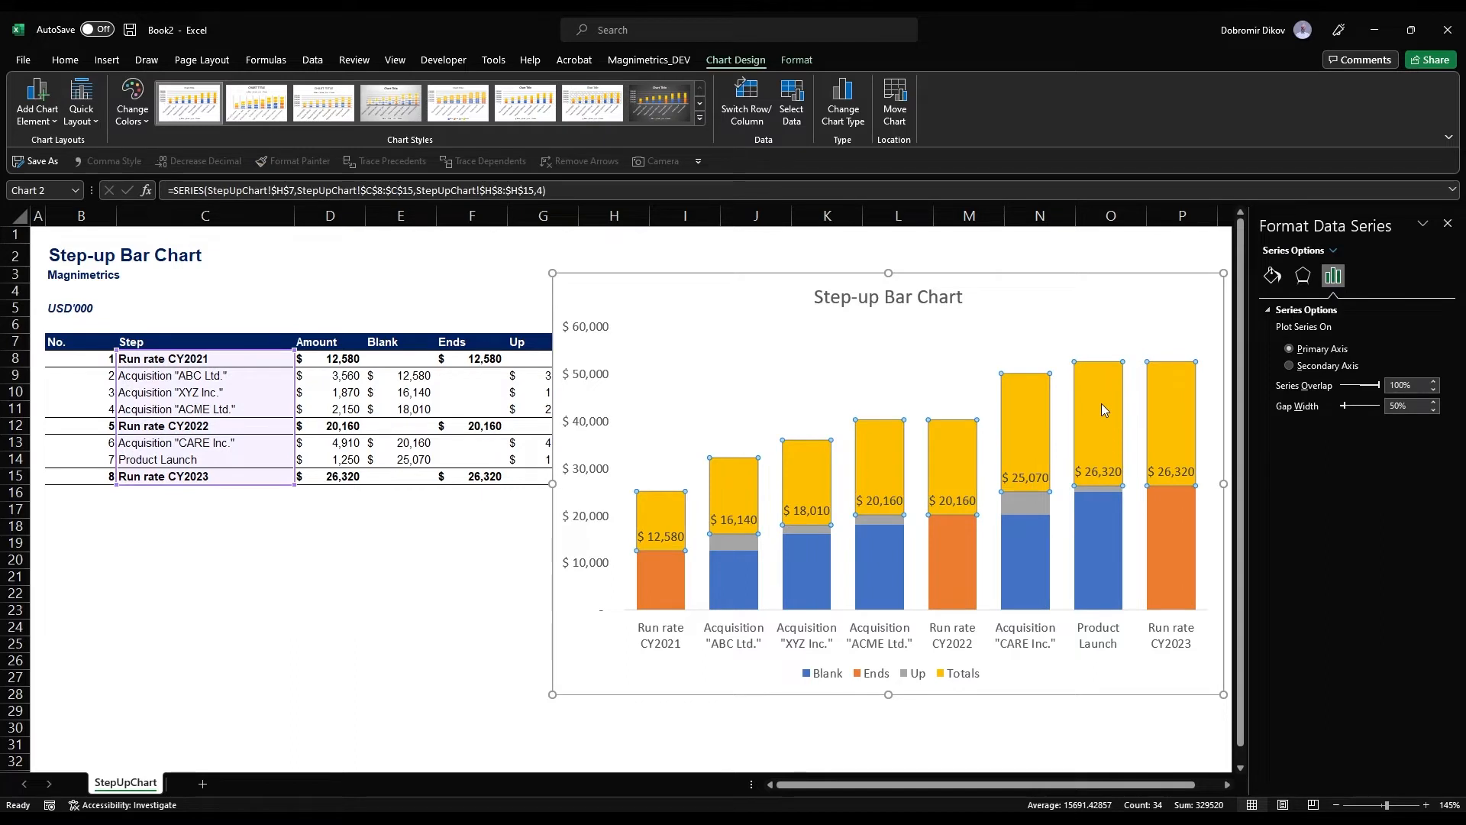
{"action": "right_click", "coordinate": [1100, 409]}
{"action": "left_click", "coordinate": [1118, 363]}
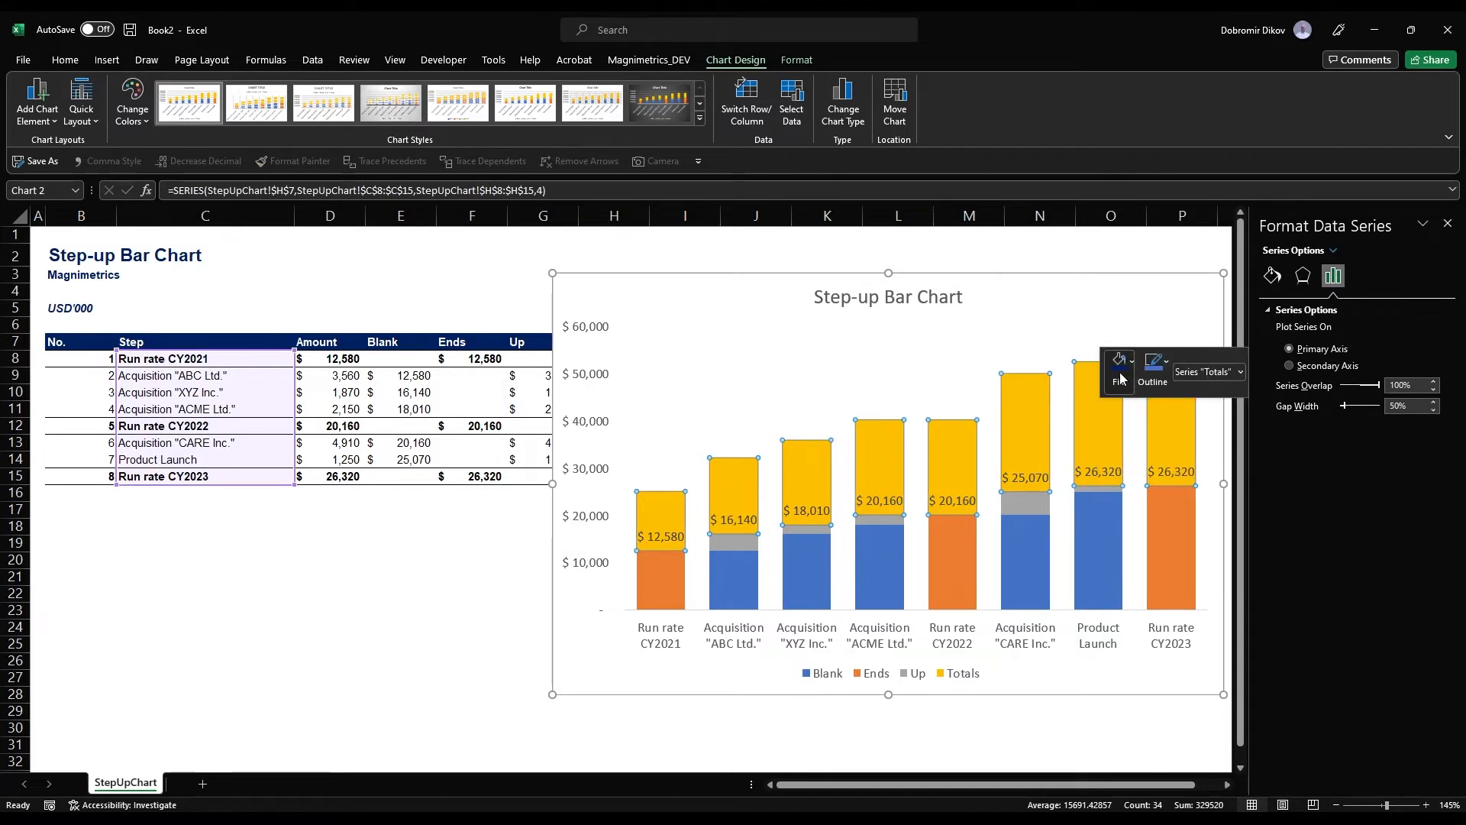
{"action": "left_click", "coordinate": [1149, 580]}
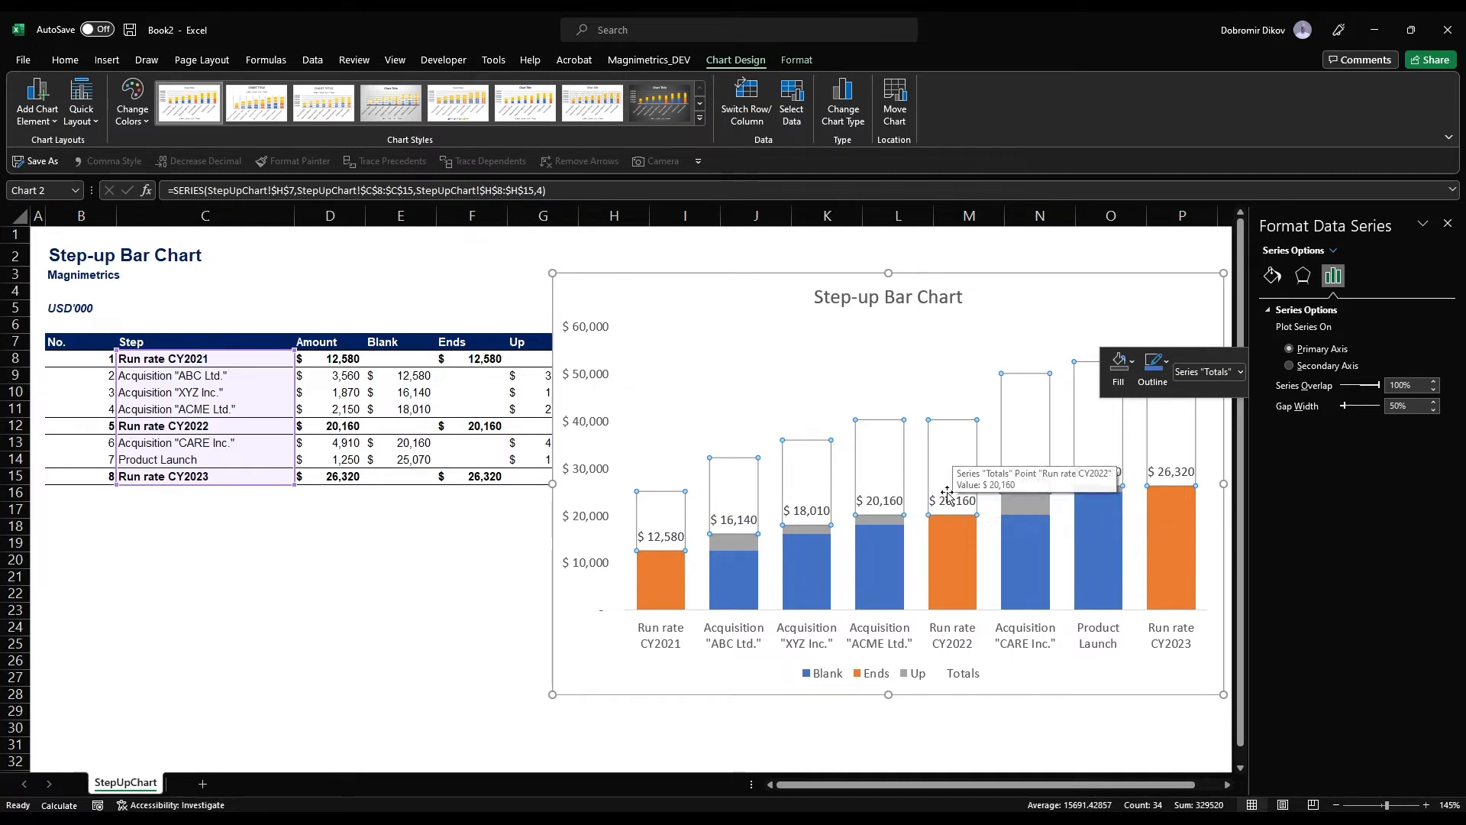
Set the Blank series to No Fill to hide the supporting columns beneath the steps
{"action": "left_click", "coordinate": [726, 572]}
{"action": "right_click", "coordinate": [733, 586]}
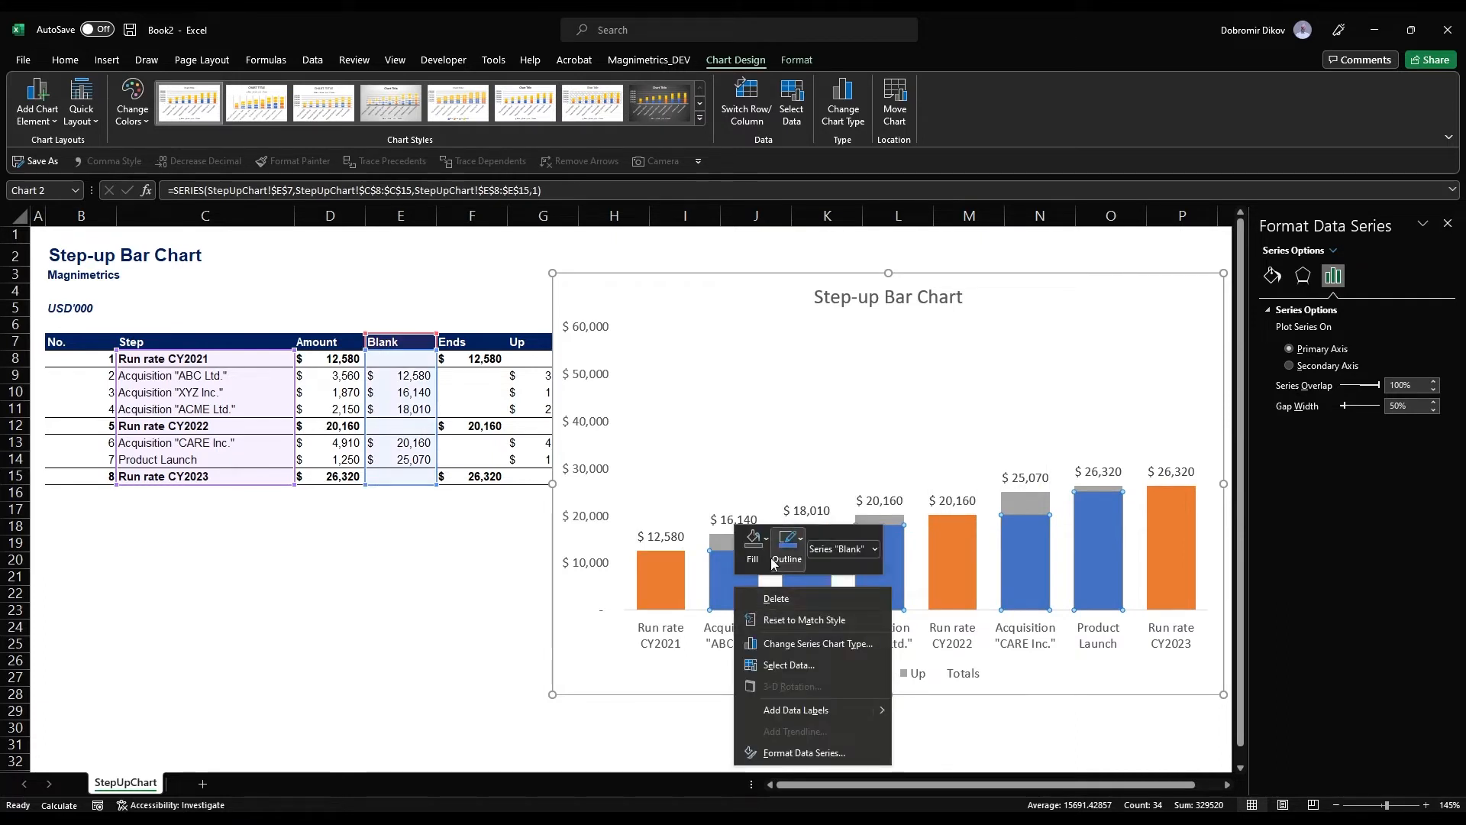
{"action": "left_click", "coordinate": [754, 543]}
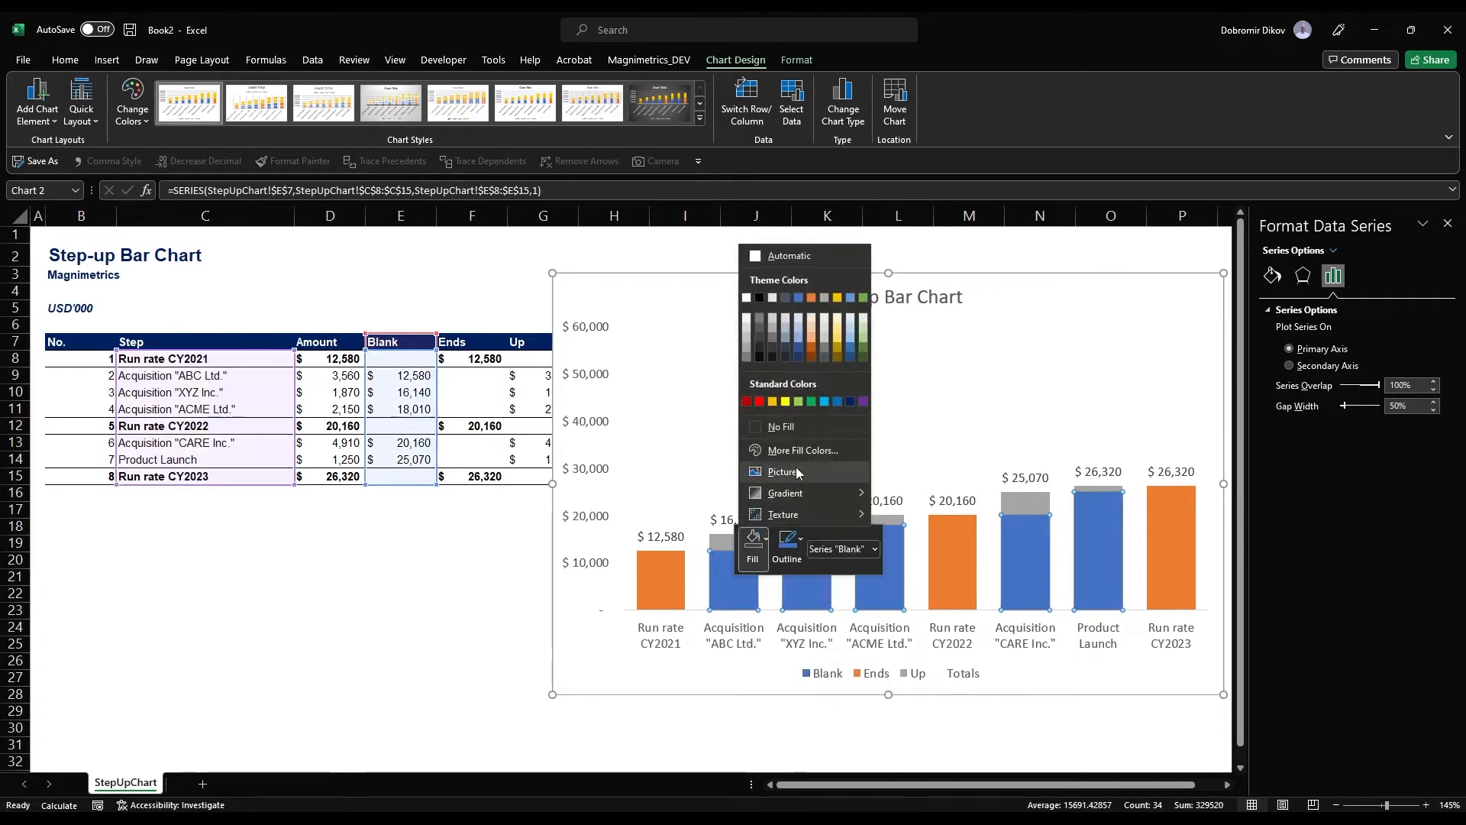
{"action": "left_click", "coordinate": [802, 427]}
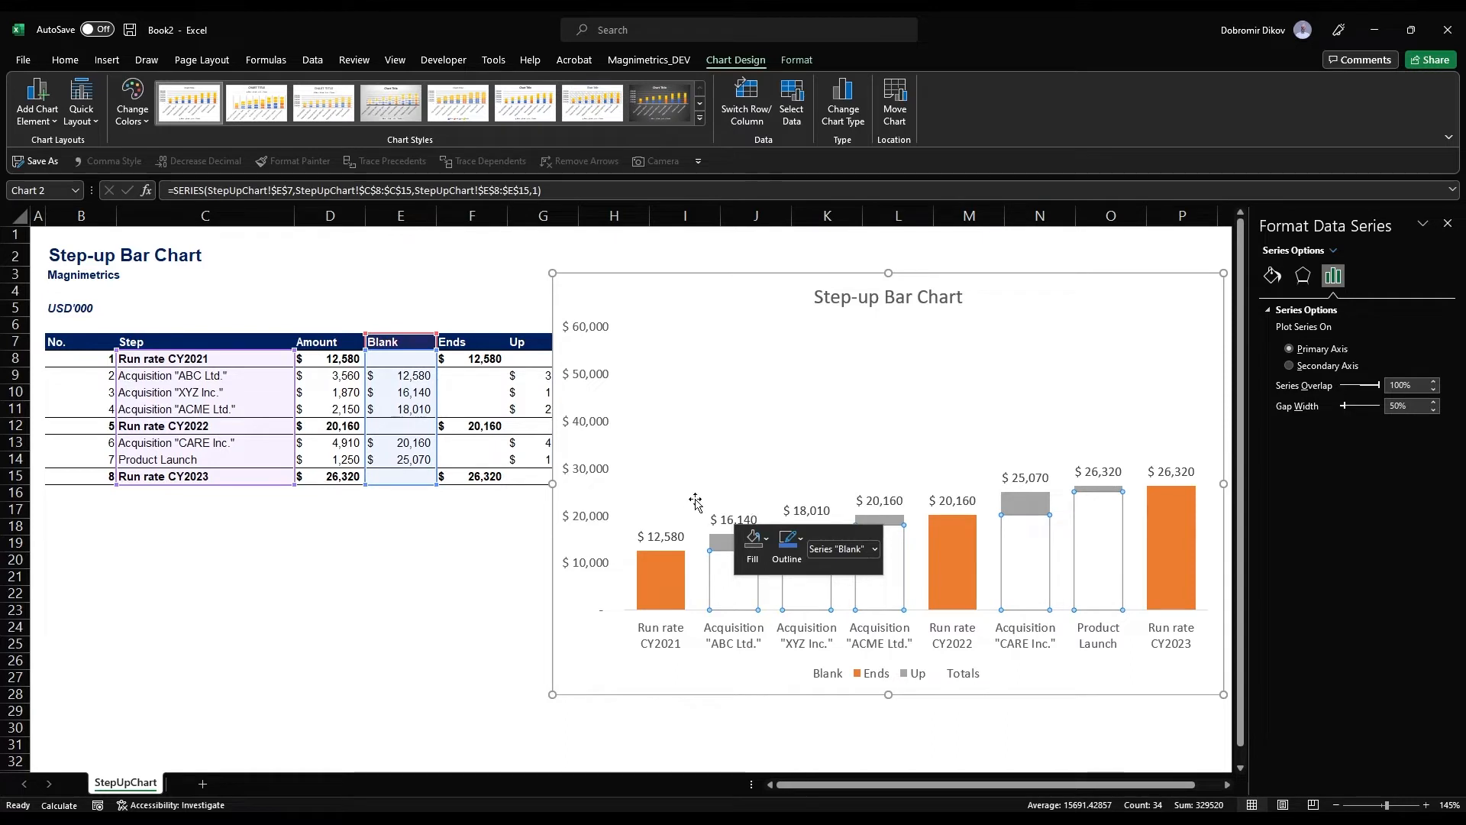
{"action": "left_click", "coordinate": [706, 477]}
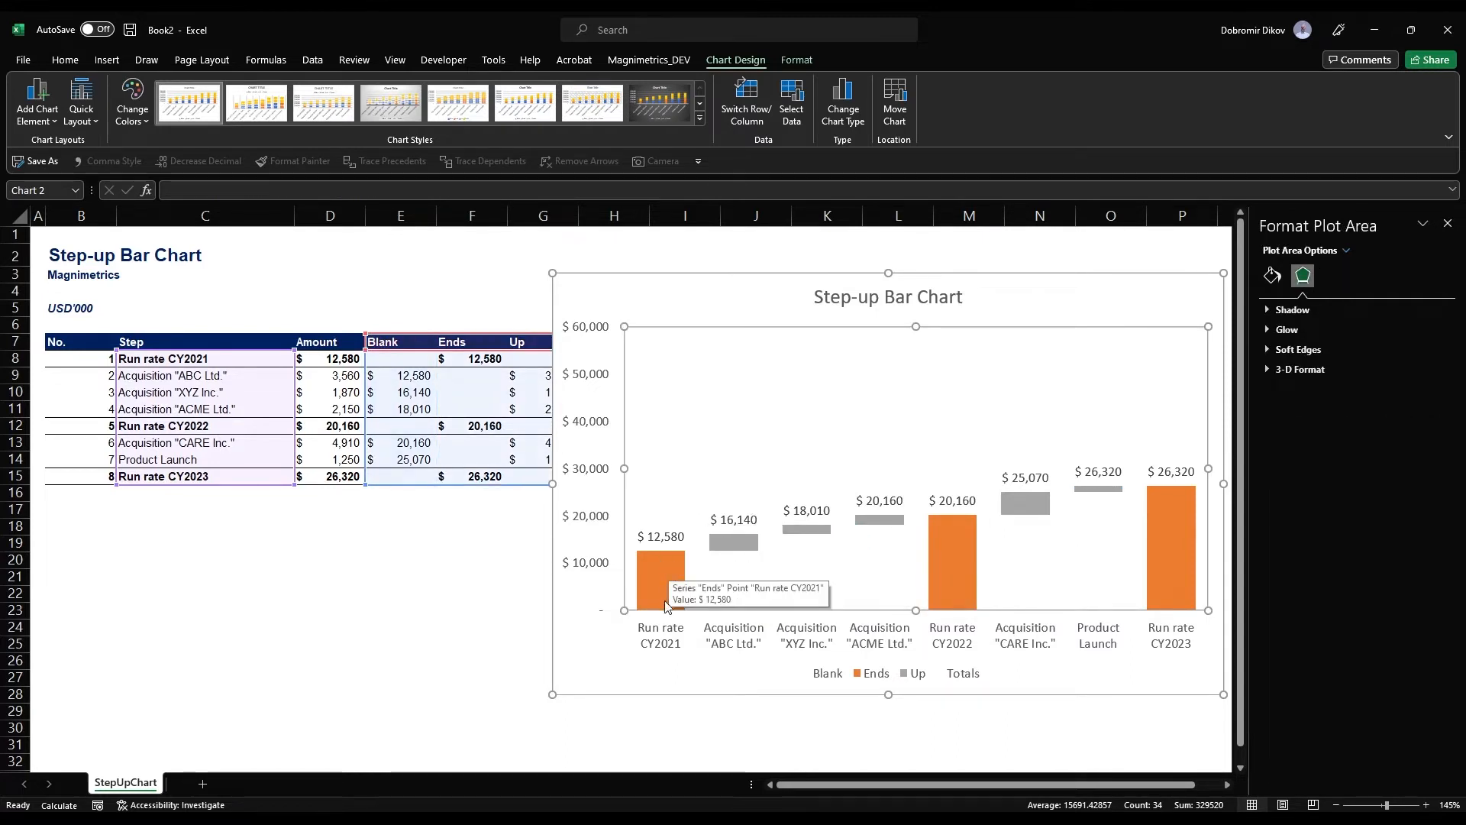
Add data labels to the Up series
{"action": "mouse_move", "coordinate": [832, 532]}
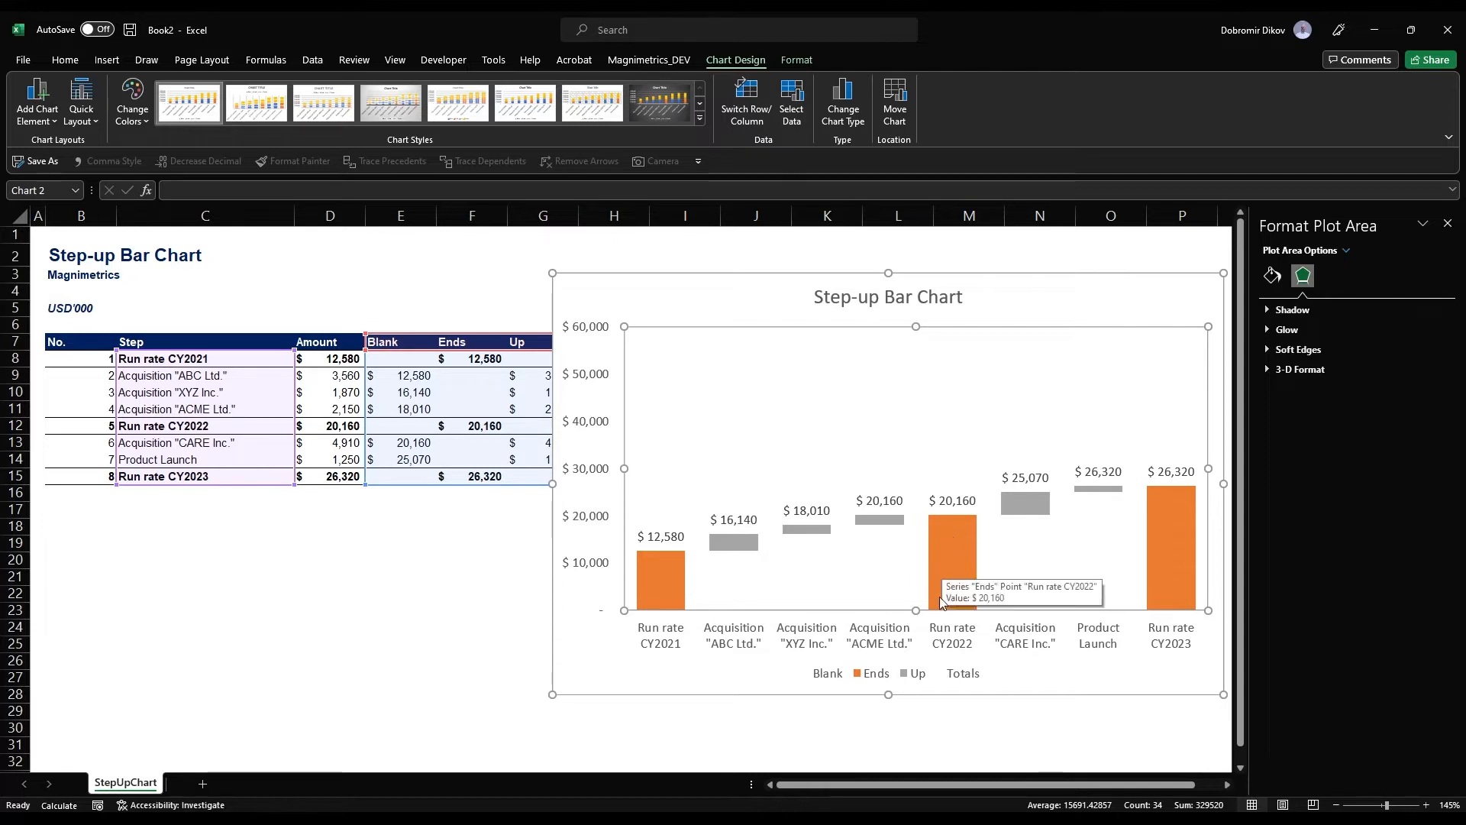
{"action": "right_click", "coordinate": [720, 539]}
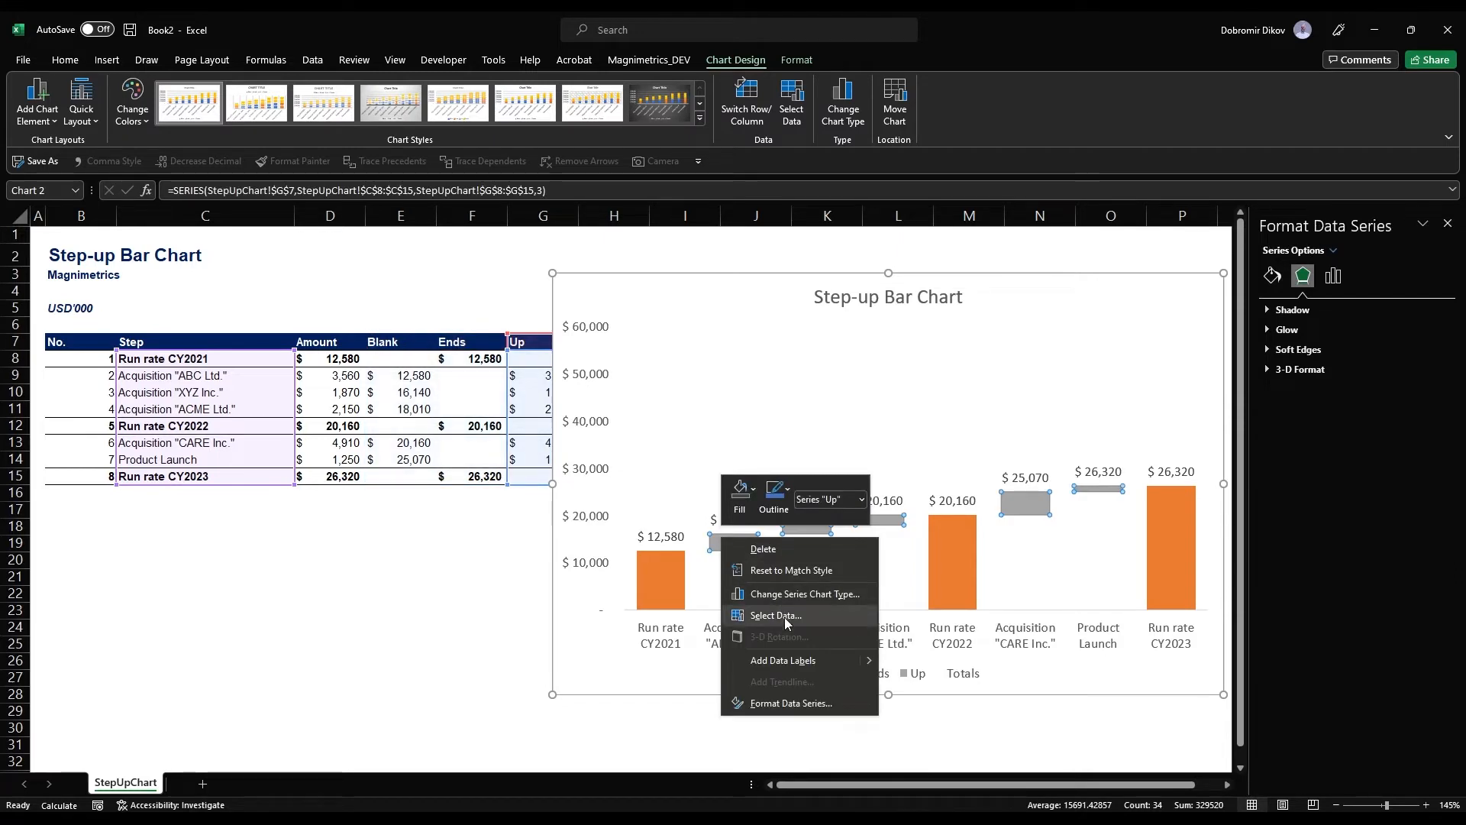
{"action": "left_click", "coordinate": [782, 660]}
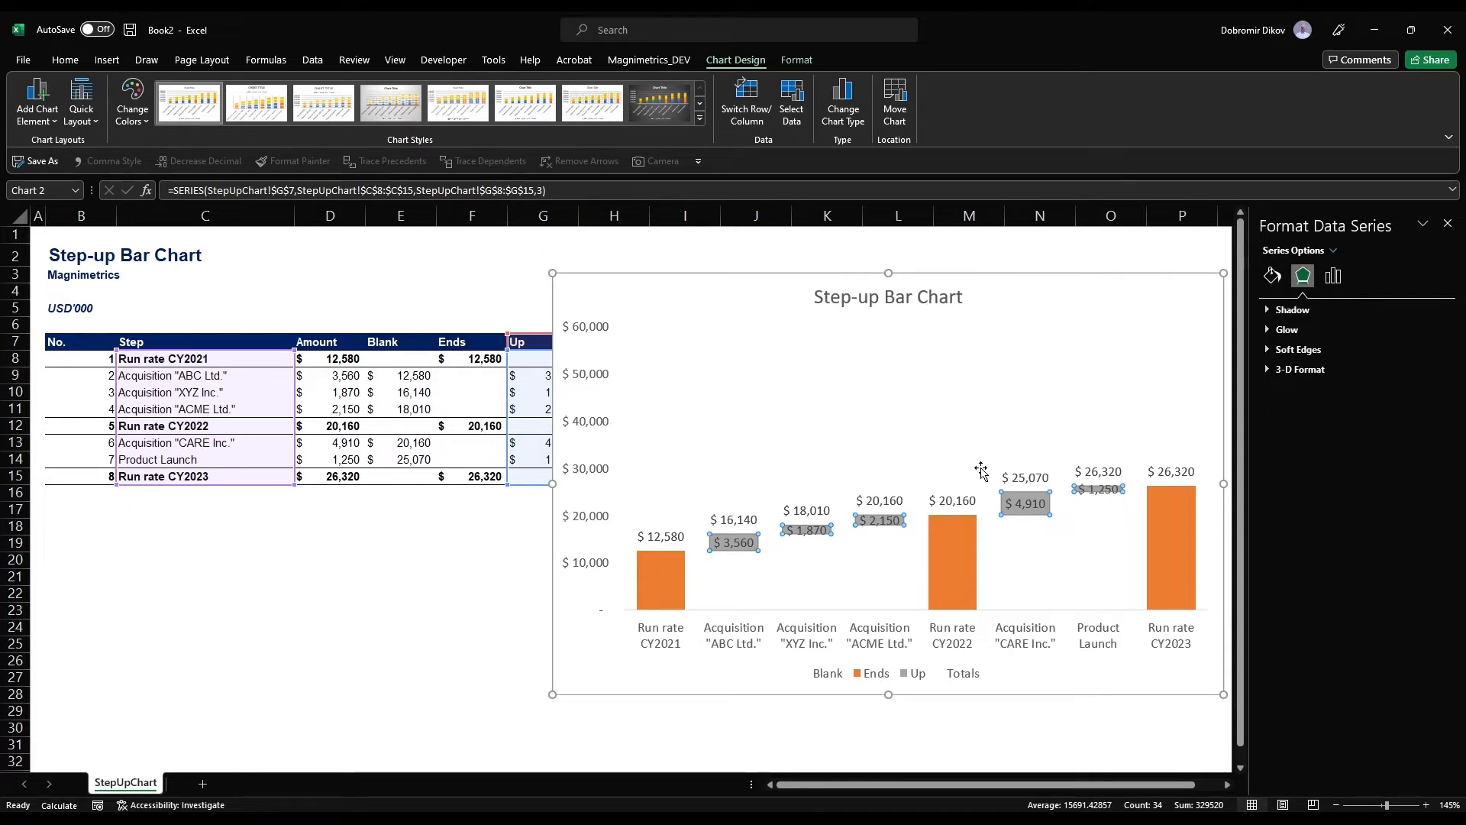
Fill the Up series with the standard dark blue and make its data labels' font white
{"action": "left_click", "coordinate": [1272, 275]}
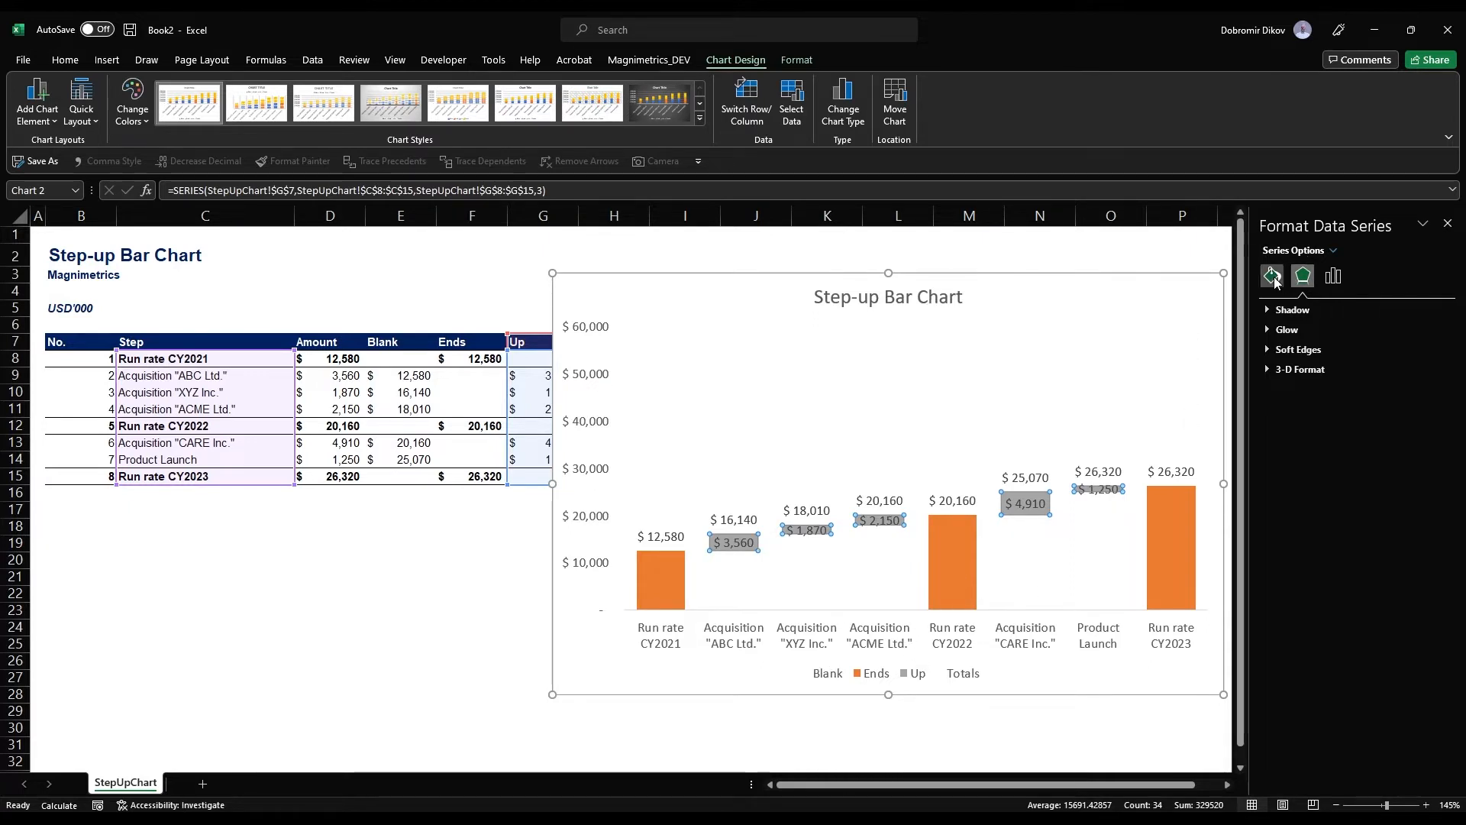
{"action": "left_click", "coordinate": [1298, 310]}
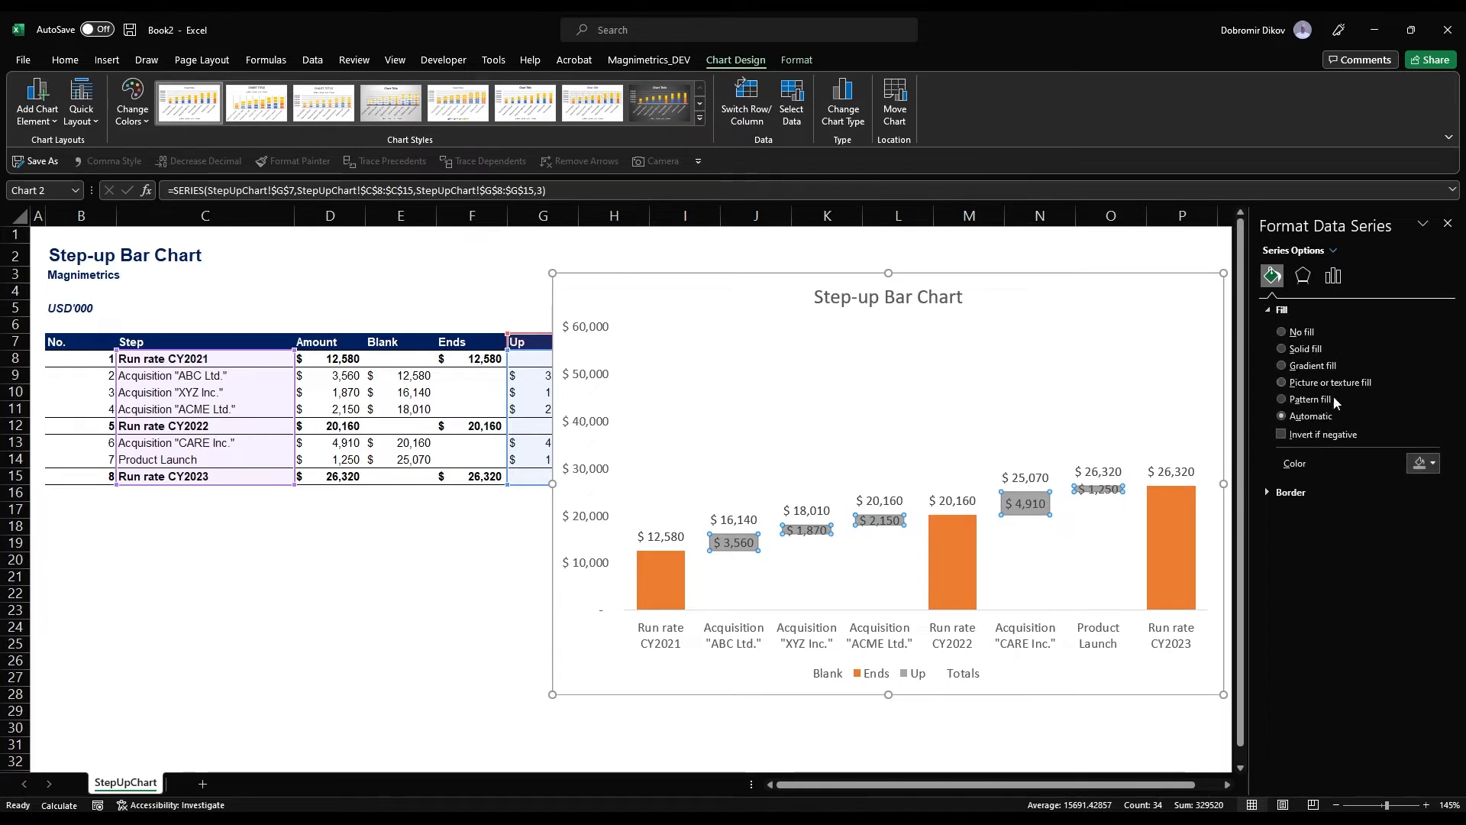
{"action": "left_click", "coordinate": [1418, 464]}
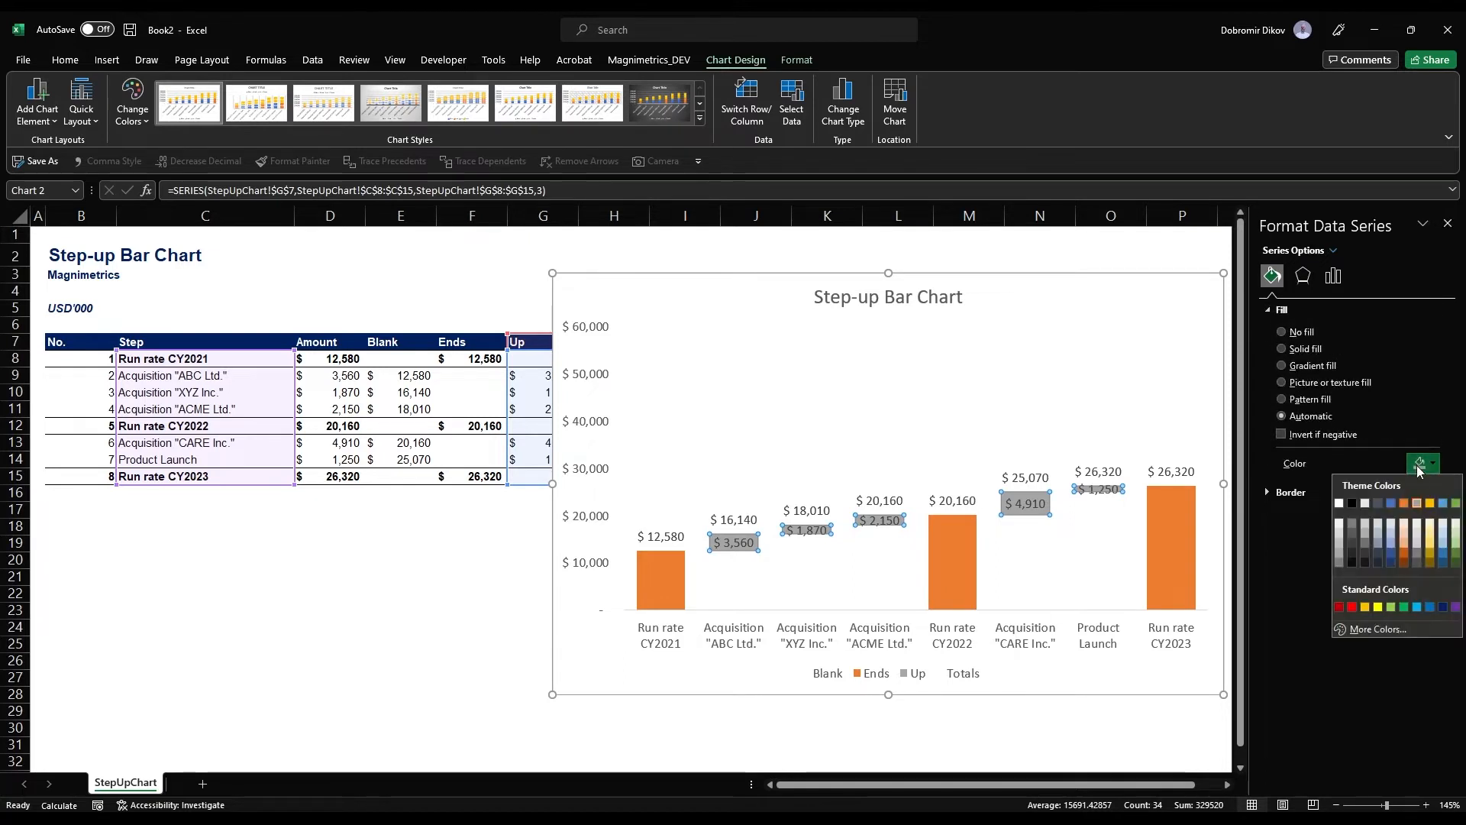
{"action": "left_click", "coordinate": [1442, 609]}
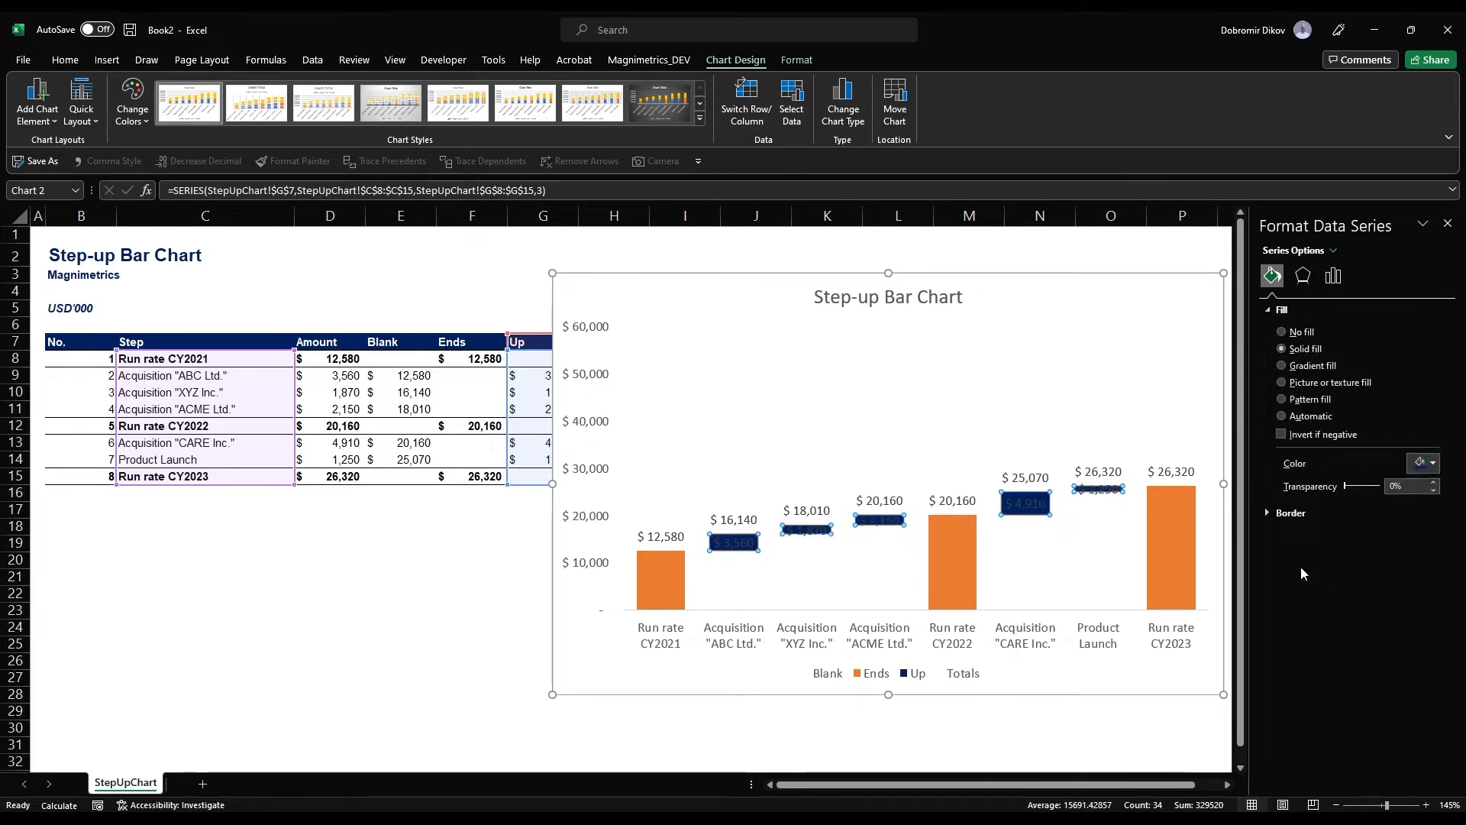
{"action": "left_click", "coordinate": [724, 538]}
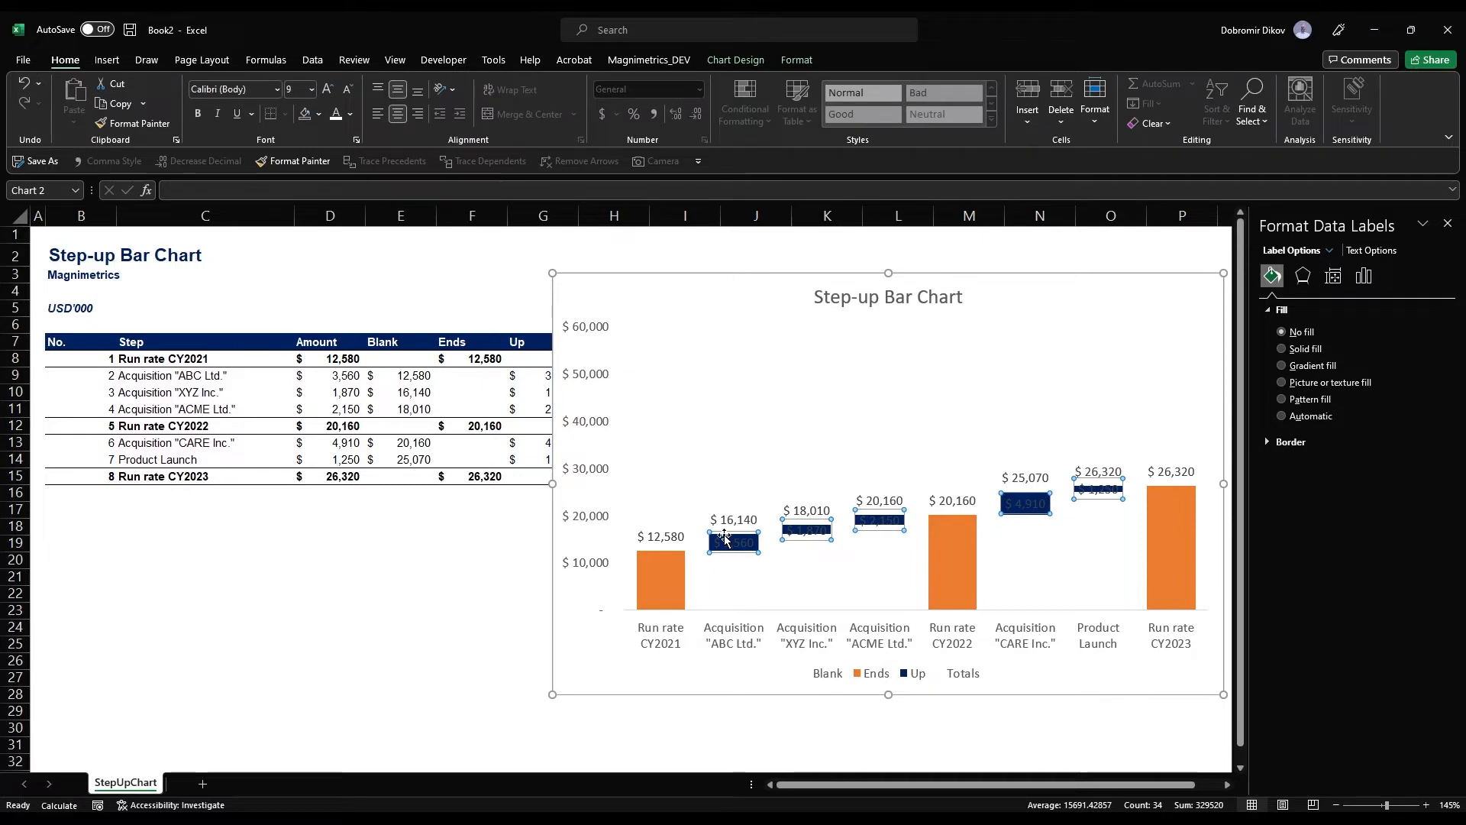
{"action": "left_click", "coordinate": [335, 113]}
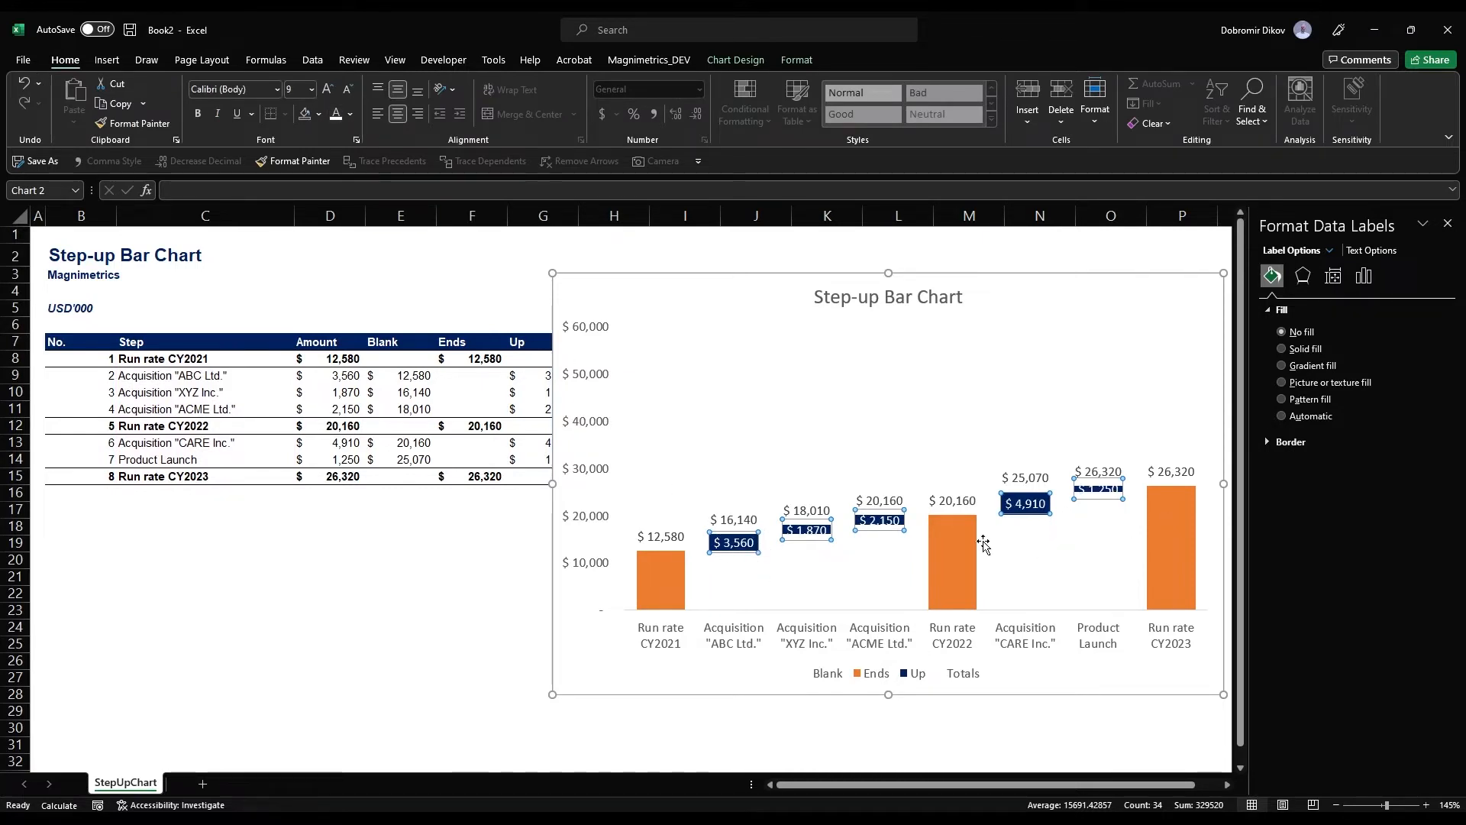
Add data labels to the Ends series
{"action": "left_click", "coordinate": [660, 571]}
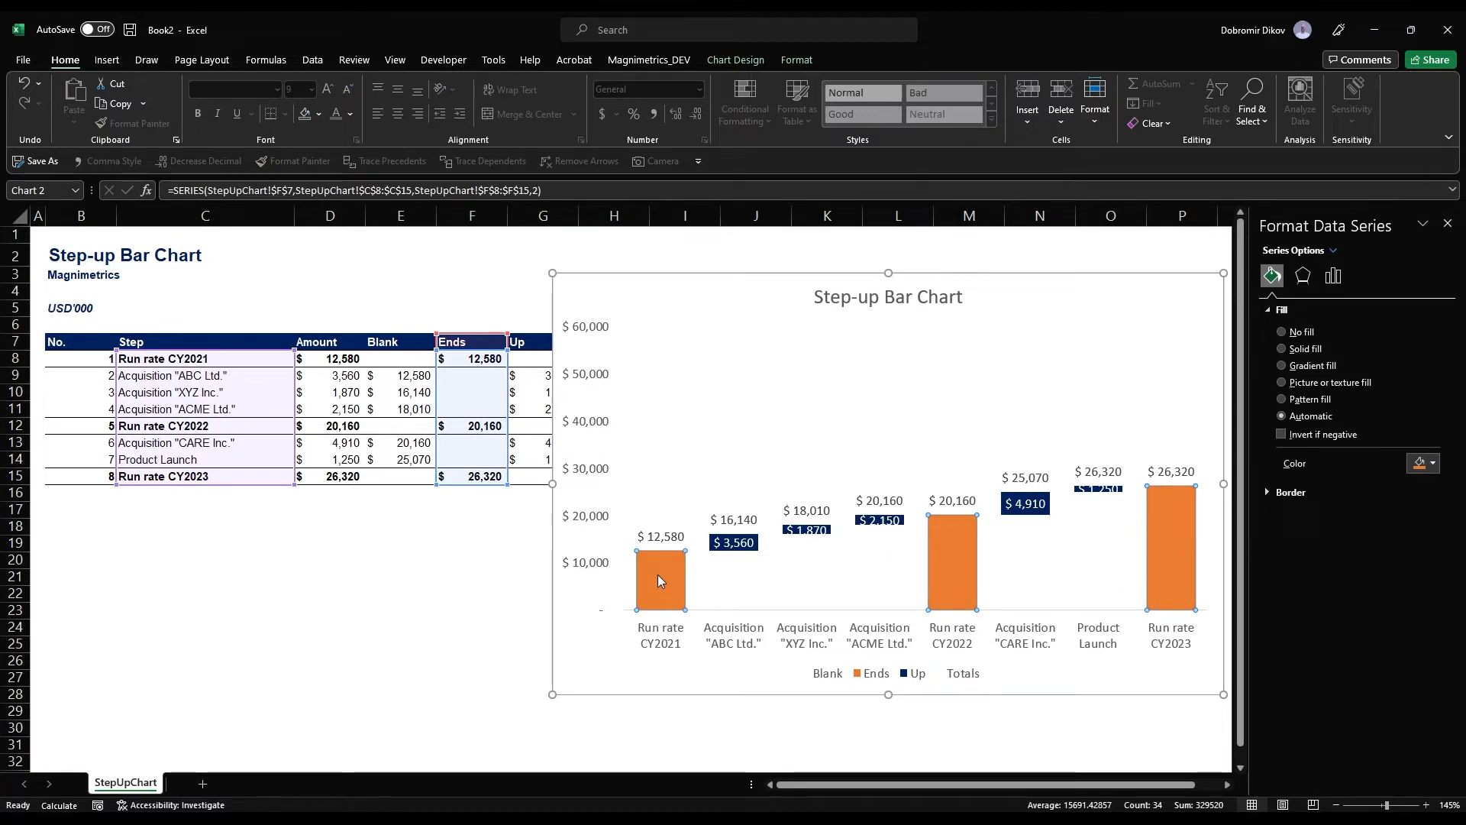
{"action": "right_click", "coordinate": [659, 575]}
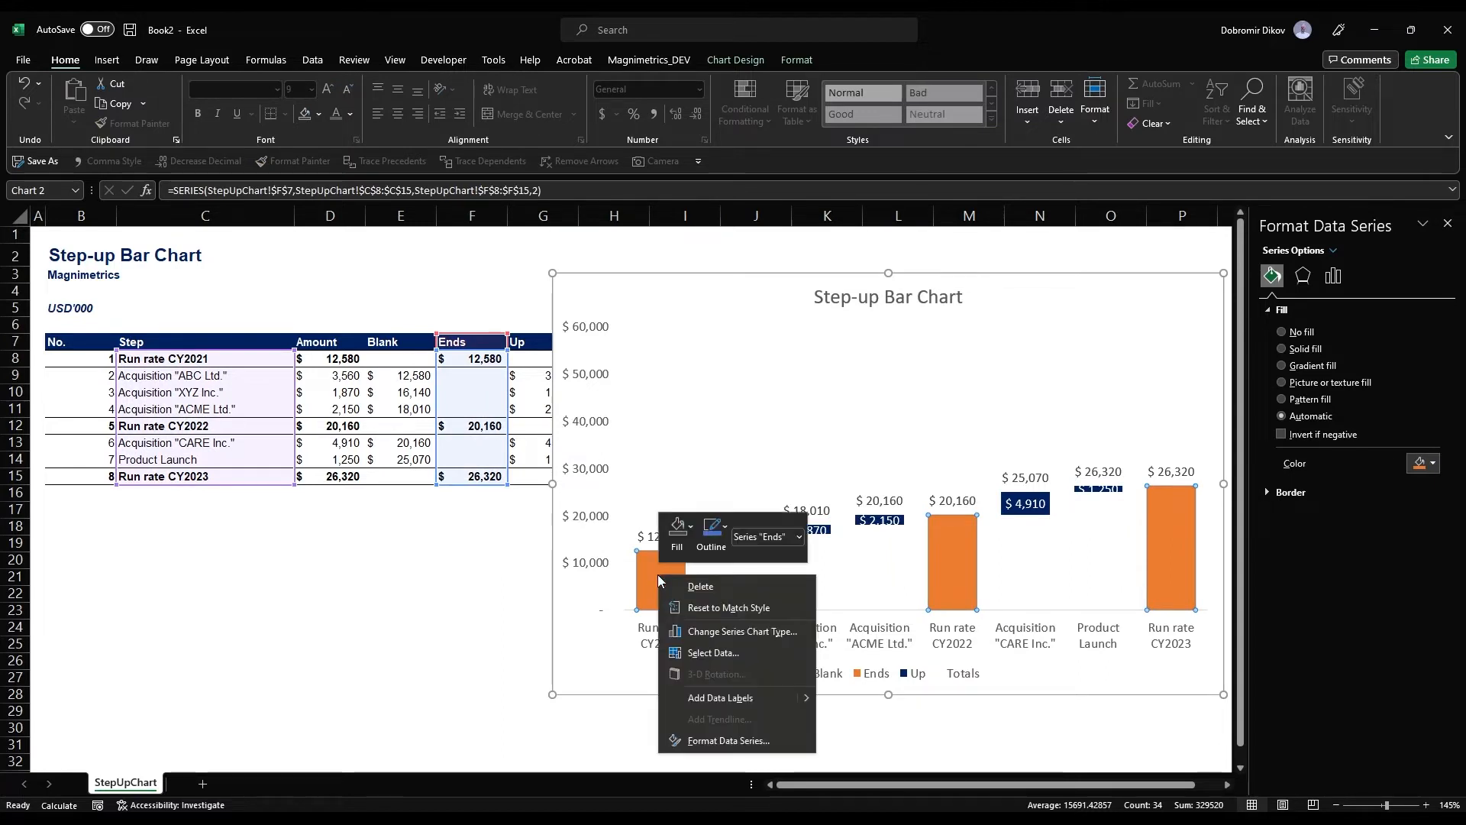
{"action": "left_click", "coordinate": [746, 704]}
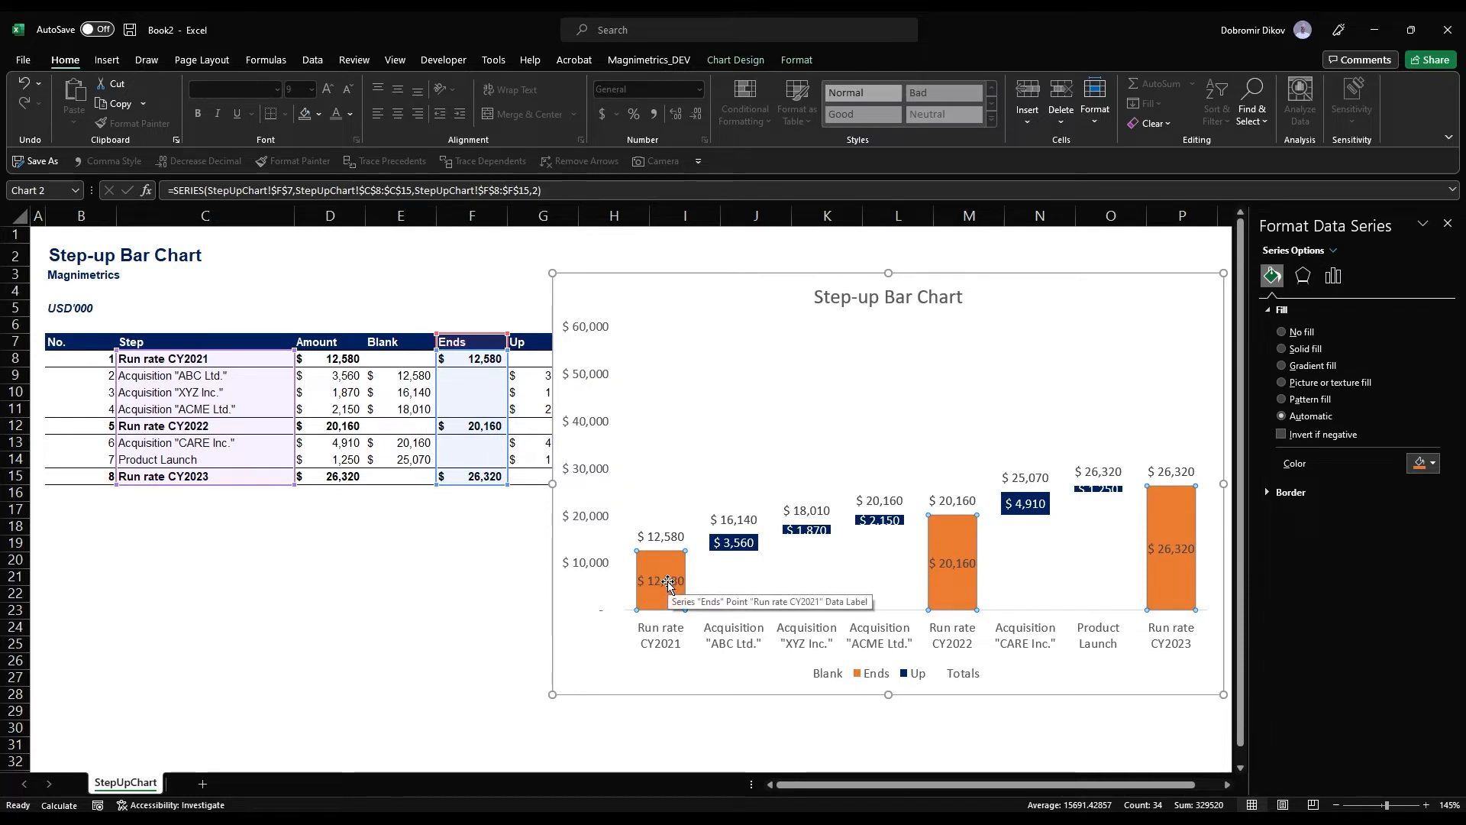
Move the chart off the Totals column and clear the Totals cells of the three Run rate rows, H8, H12 and H15
{"action": "left_click", "coordinate": [952, 500]}
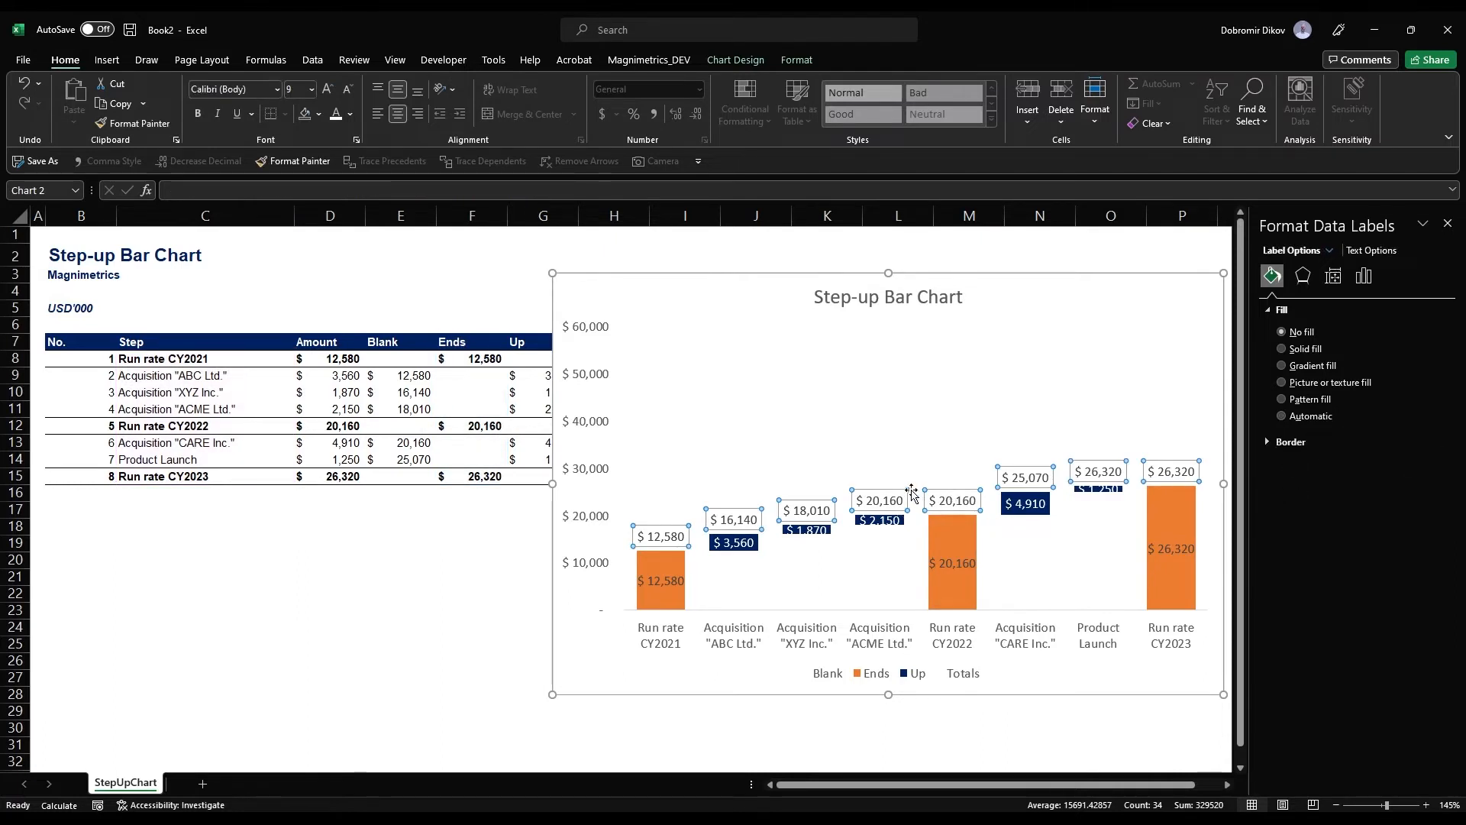
{"action": "left_click", "coordinate": [881, 481]}
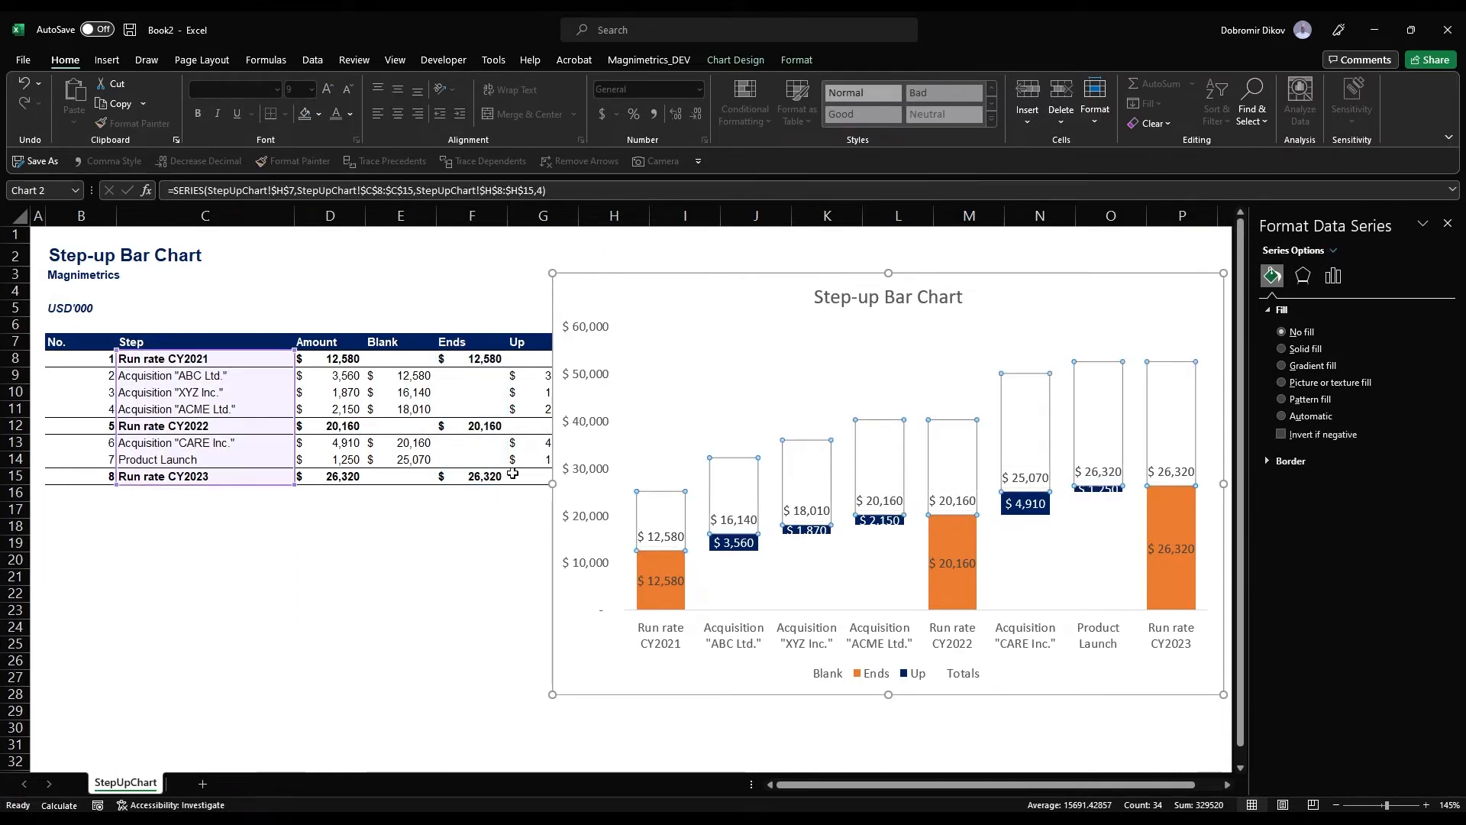
{"action": "left_click_drag", "start_coordinate": [697, 277], "coordinate": [800, 275]}
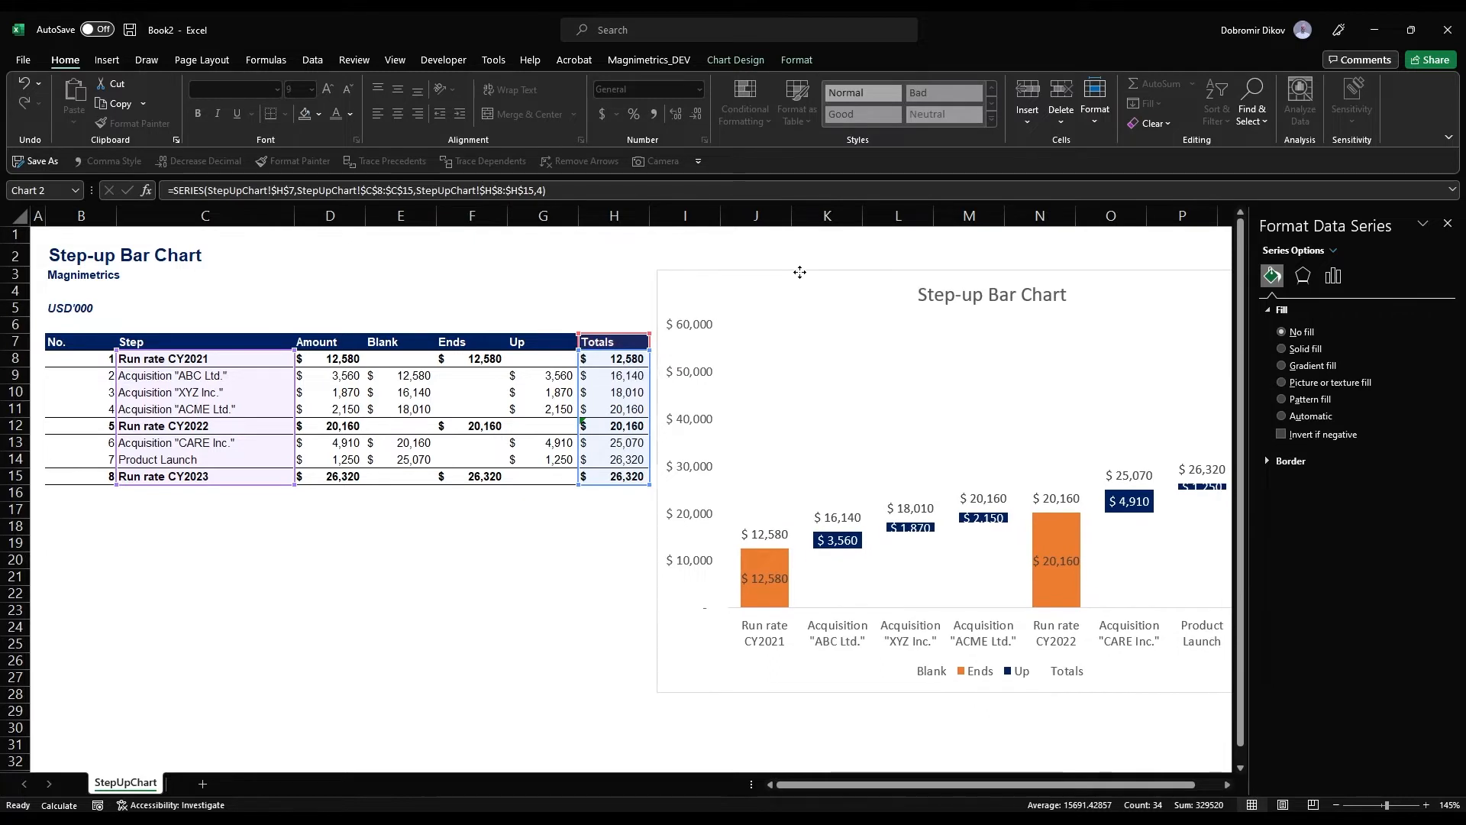
{"action": "left_click", "coordinate": [624, 360]}
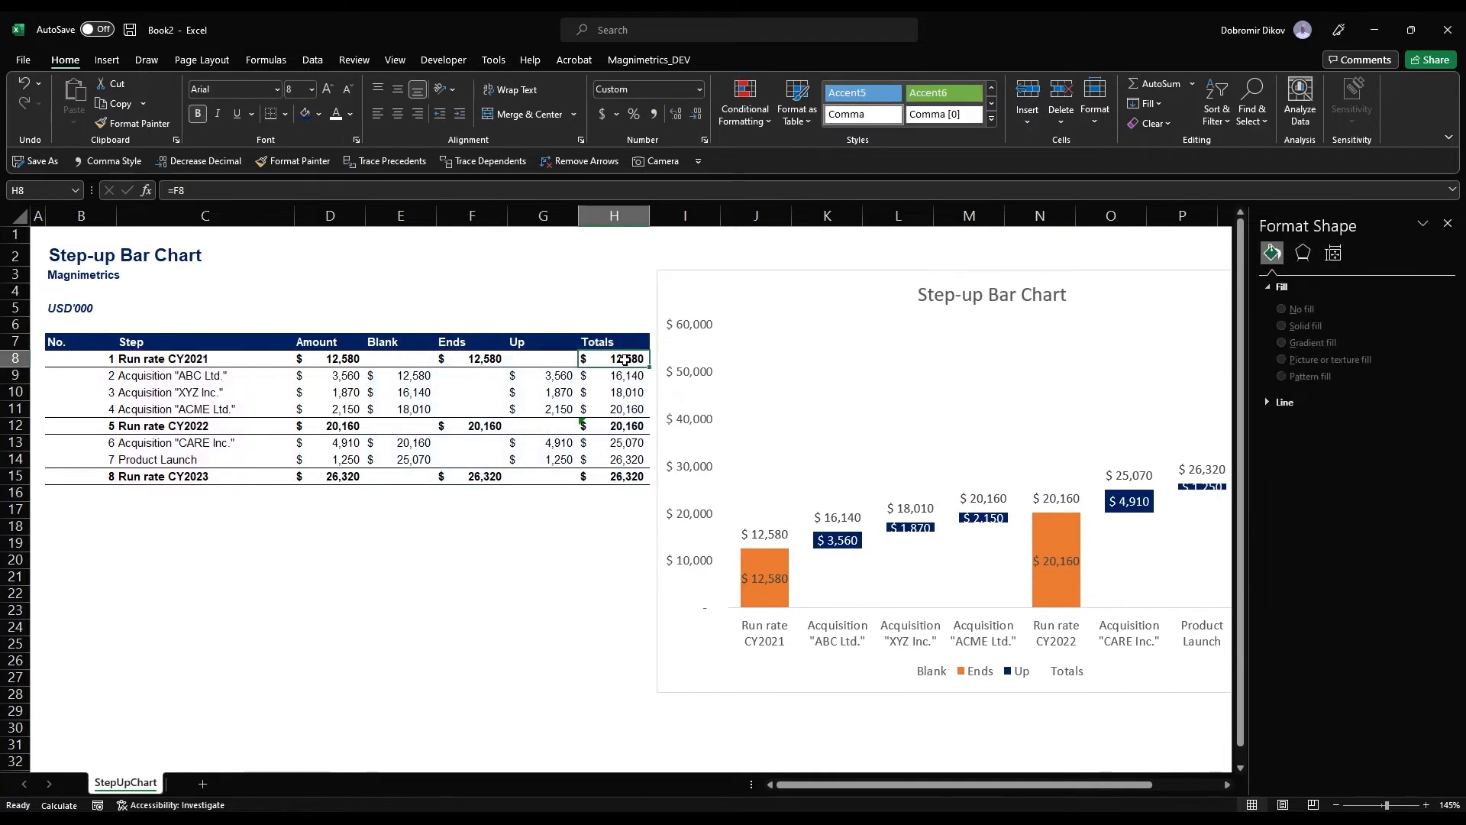
{"action": "key", "text": "Delete"}
{"action": "left_click", "coordinate": [618, 425]}
{"action": "key", "text": "Delete"}
{"action": "left_click", "coordinate": [617, 475]}
{"action": "key", "text": "Delete"}
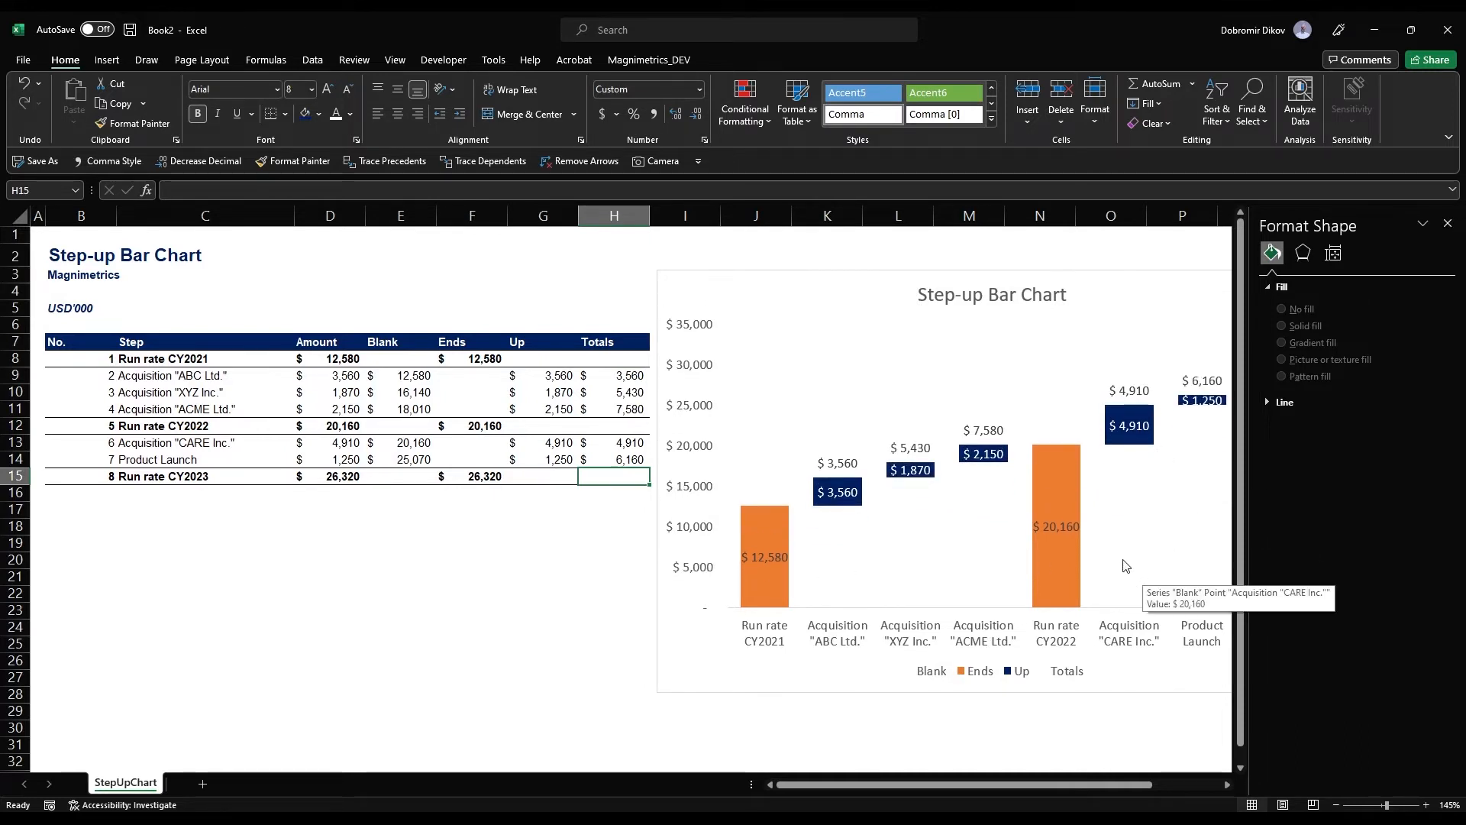
Change the Acquisition "ABC Ltd." total in H9 to reference the Ends column, so the formula reads =F8+G9
{"action": "left_click", "coordinate": [635, 444]}
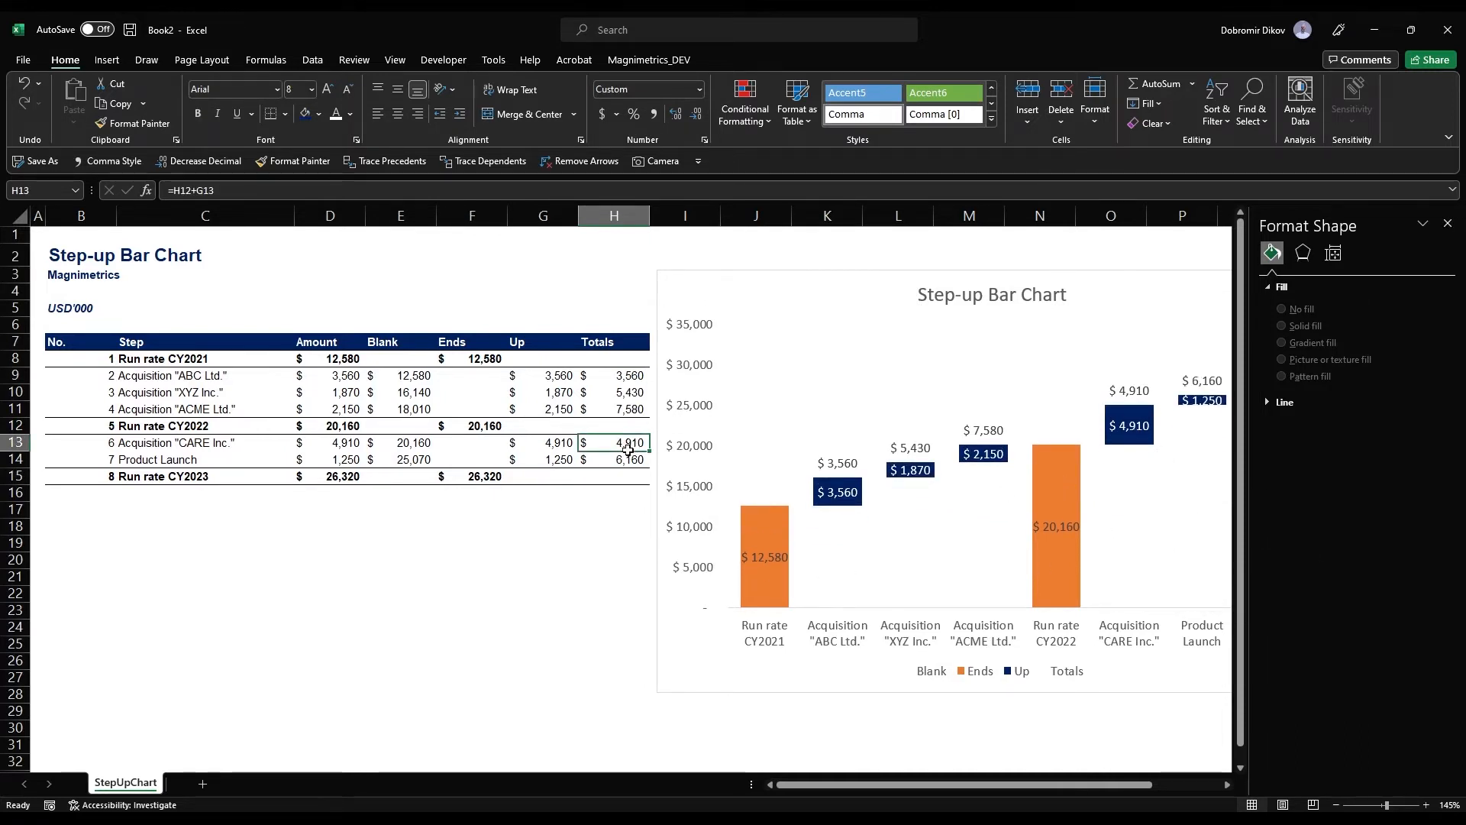
{"action": "key", "text": "Up"}
{"action": "key", "text": "Up"}
{"action": "key", "text": "Up"}
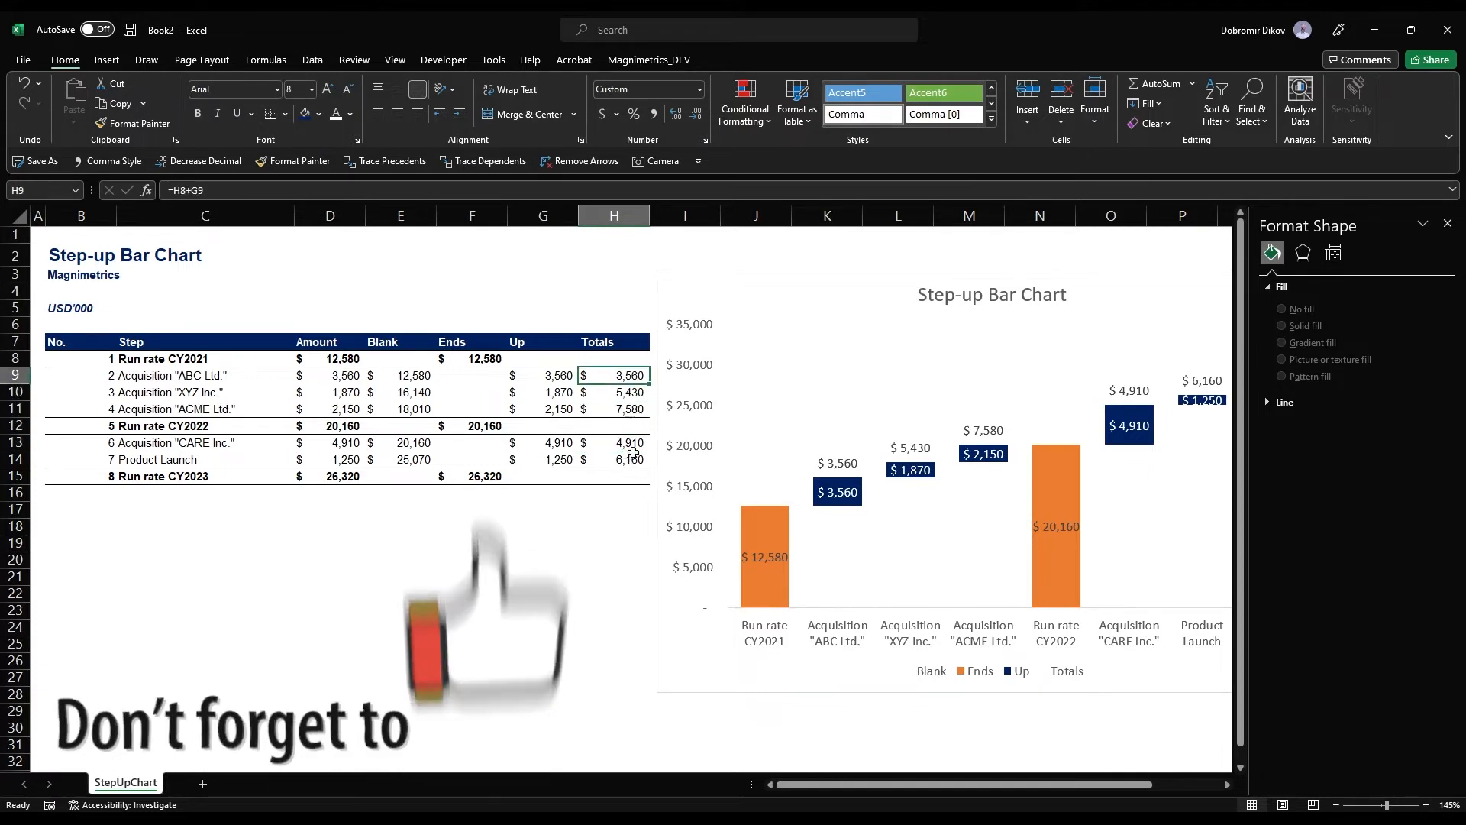
{"action": "key", "text": "Up"}
{"action": "key", "text": "F2"}
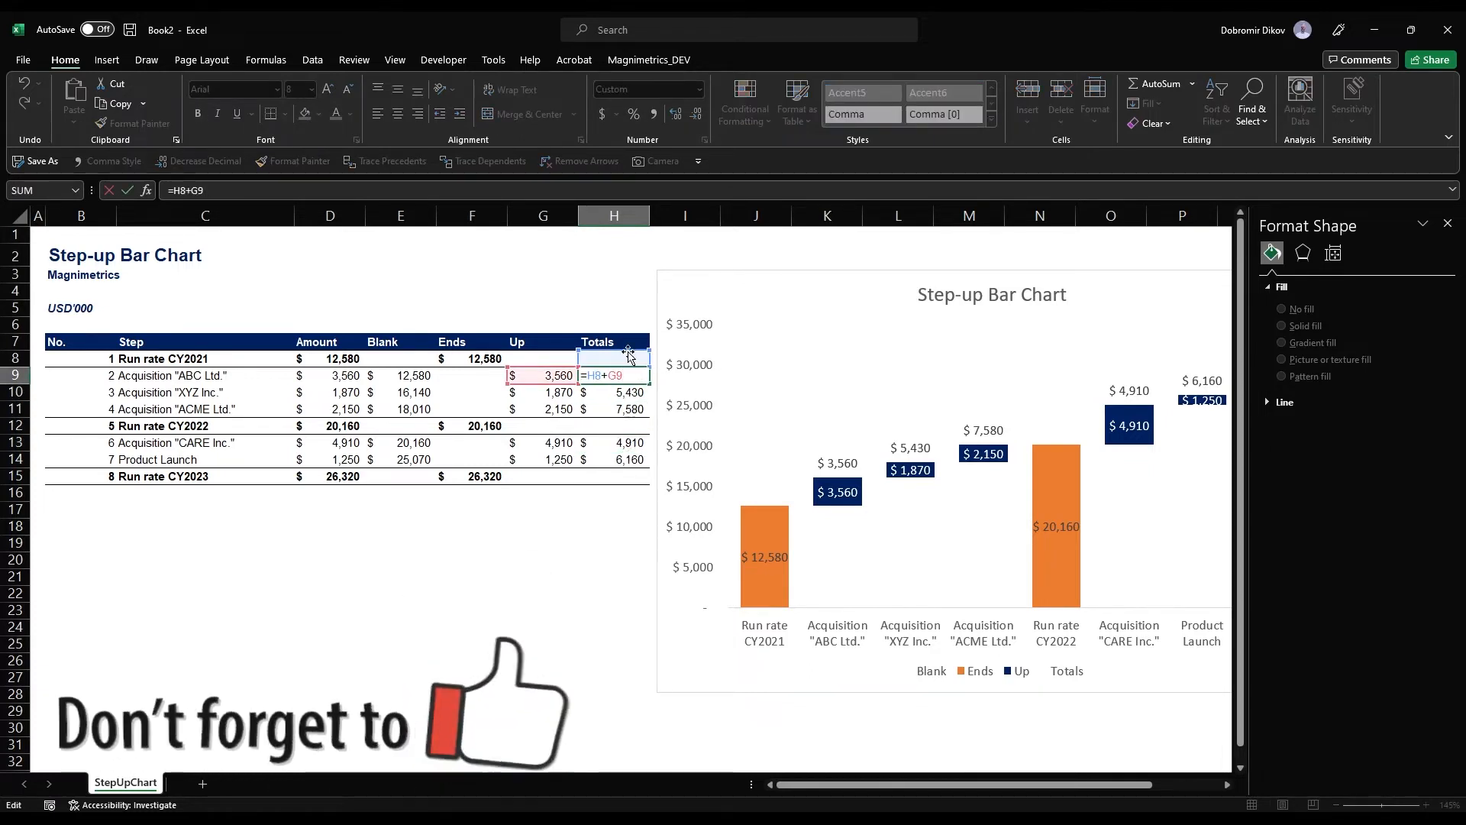
{"action": "left_click_drag", "start_coordinate": [638, 357], "coordinate": [496, 358]}
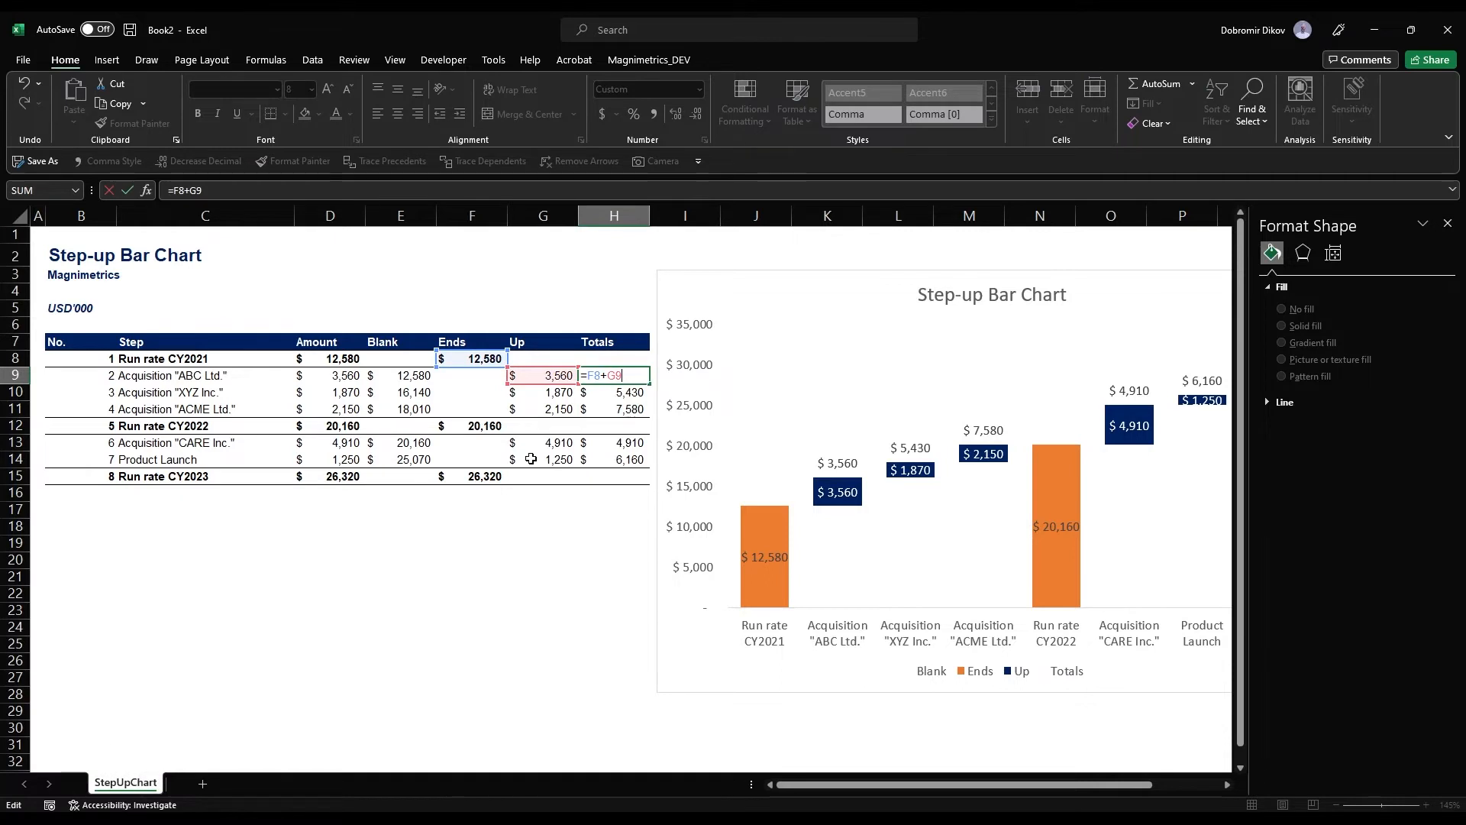
{"action": "key", "text": "Return"}
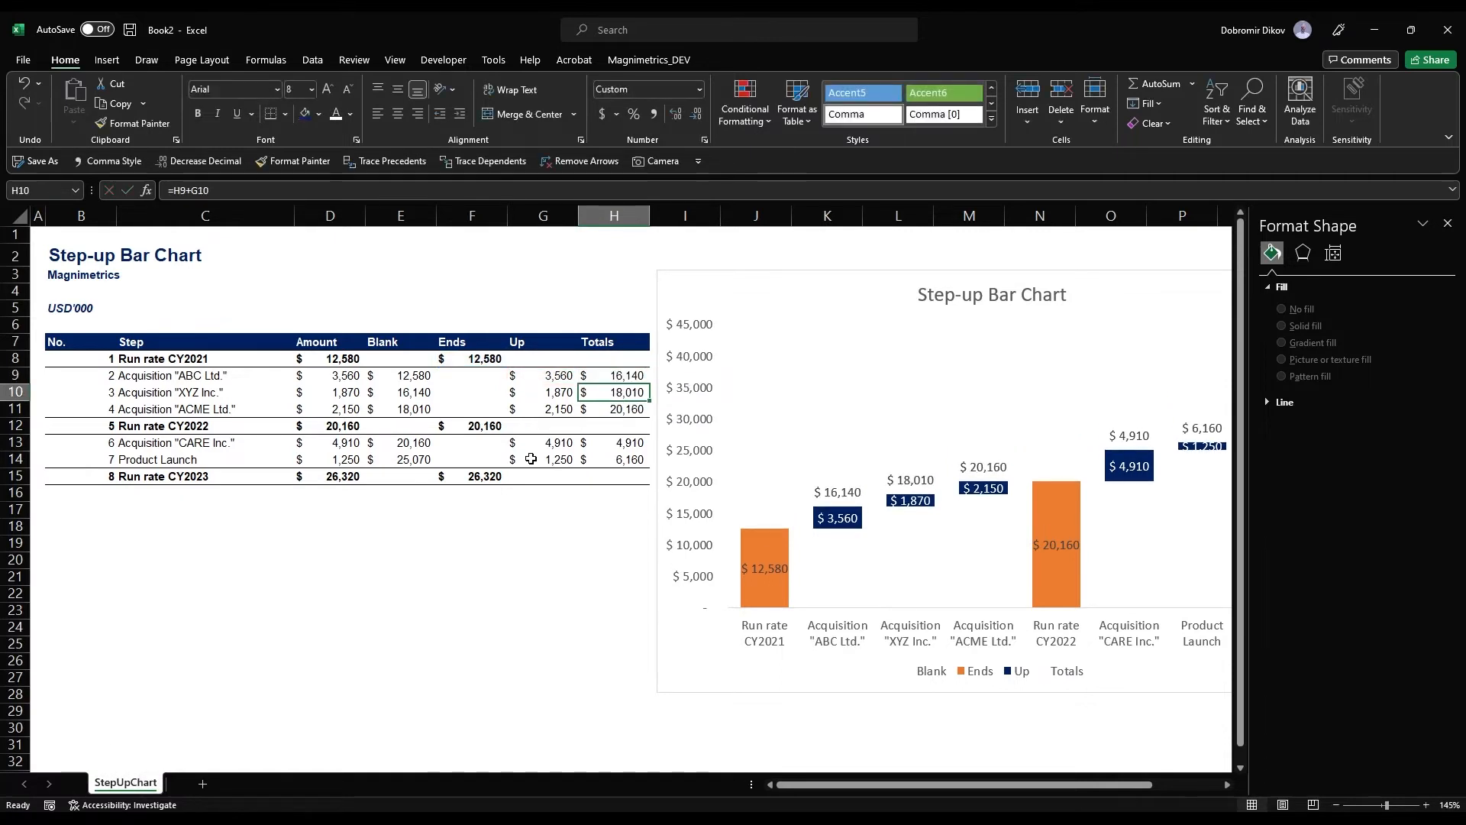
Repoint the Acquisition "CARE Inc." total in H13 to add the Run rate CY2022 value from the Ends column, F12
{"action": "key", "text": "Down"}
{"action": "key", "text": "Down"}
{"action": "key", "text": "Down"}
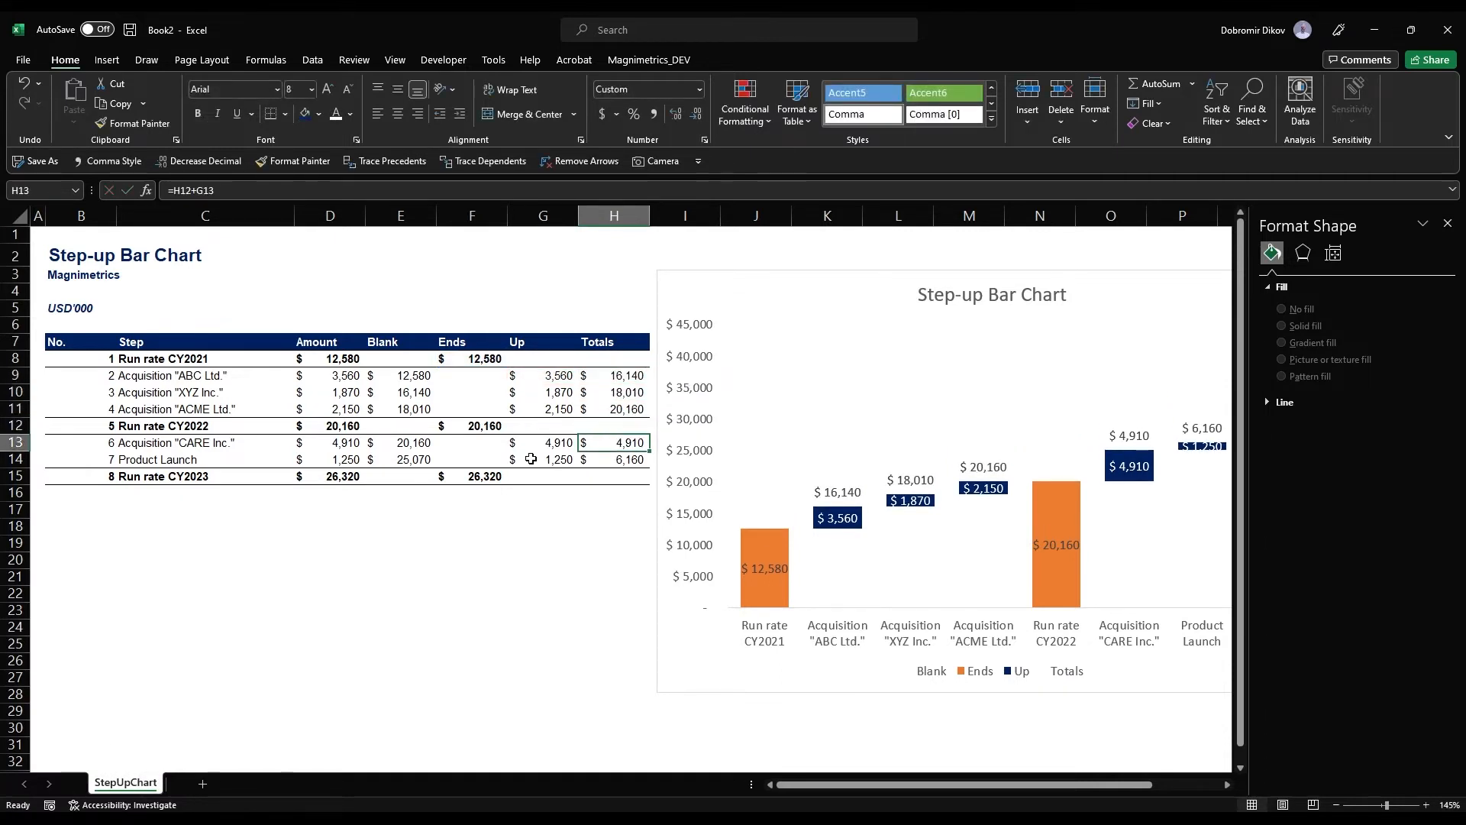
{"action": "key", "text": "F2"}
{"action": "left_click_drag", "start_coordinate": [629, 432], "coordinate": [487, 428]}
{"action": "key", "text": "Return"}
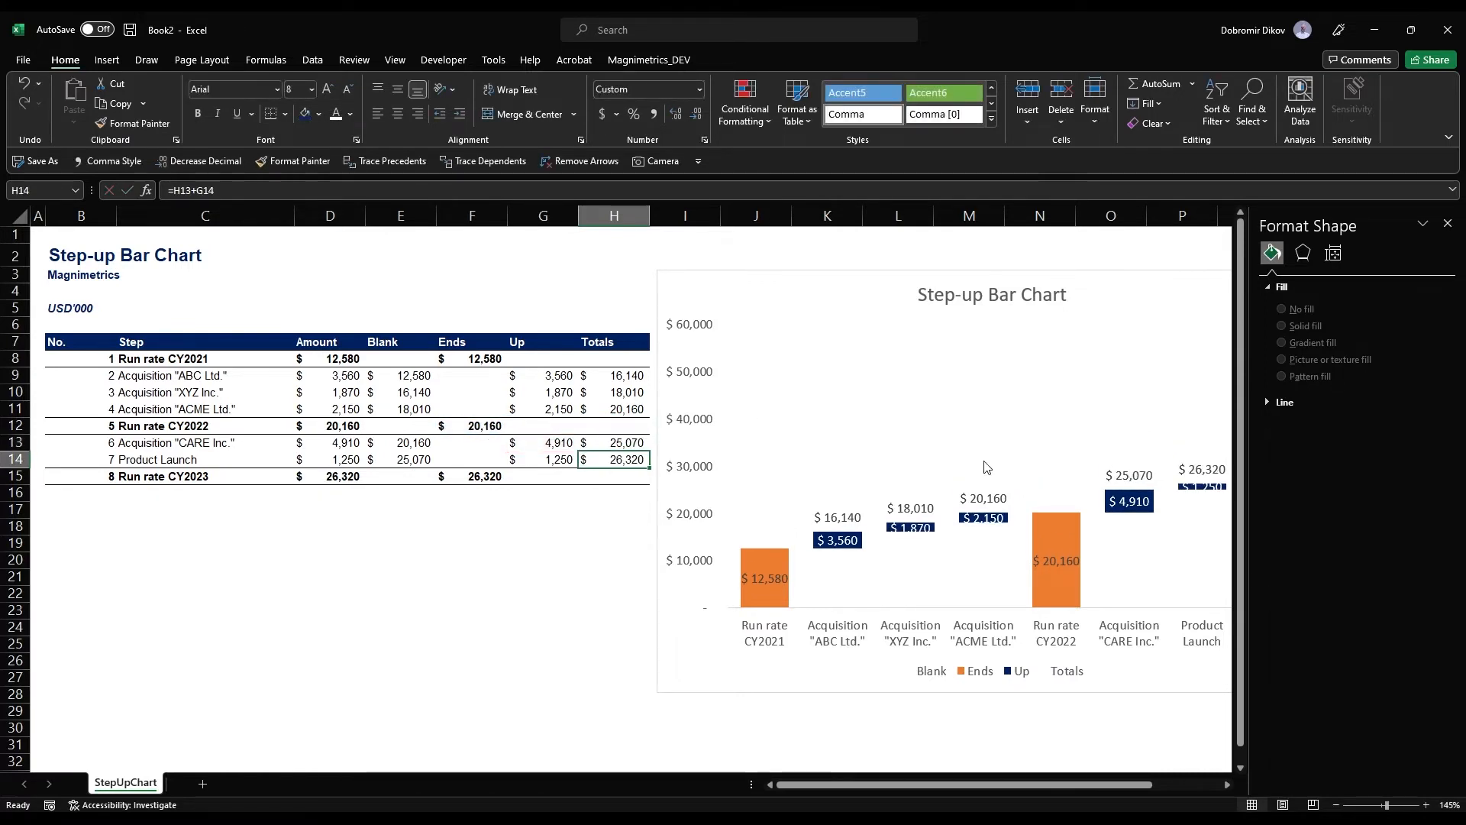
Move the chart back over the table and set the vertical axis maximum bound to 30000
{"action": "left_click_drag", "start_coordinate": [863, 293], "coordinate": [683, 277]}
{"action": "left_click", "coordinate": [956, 424]}
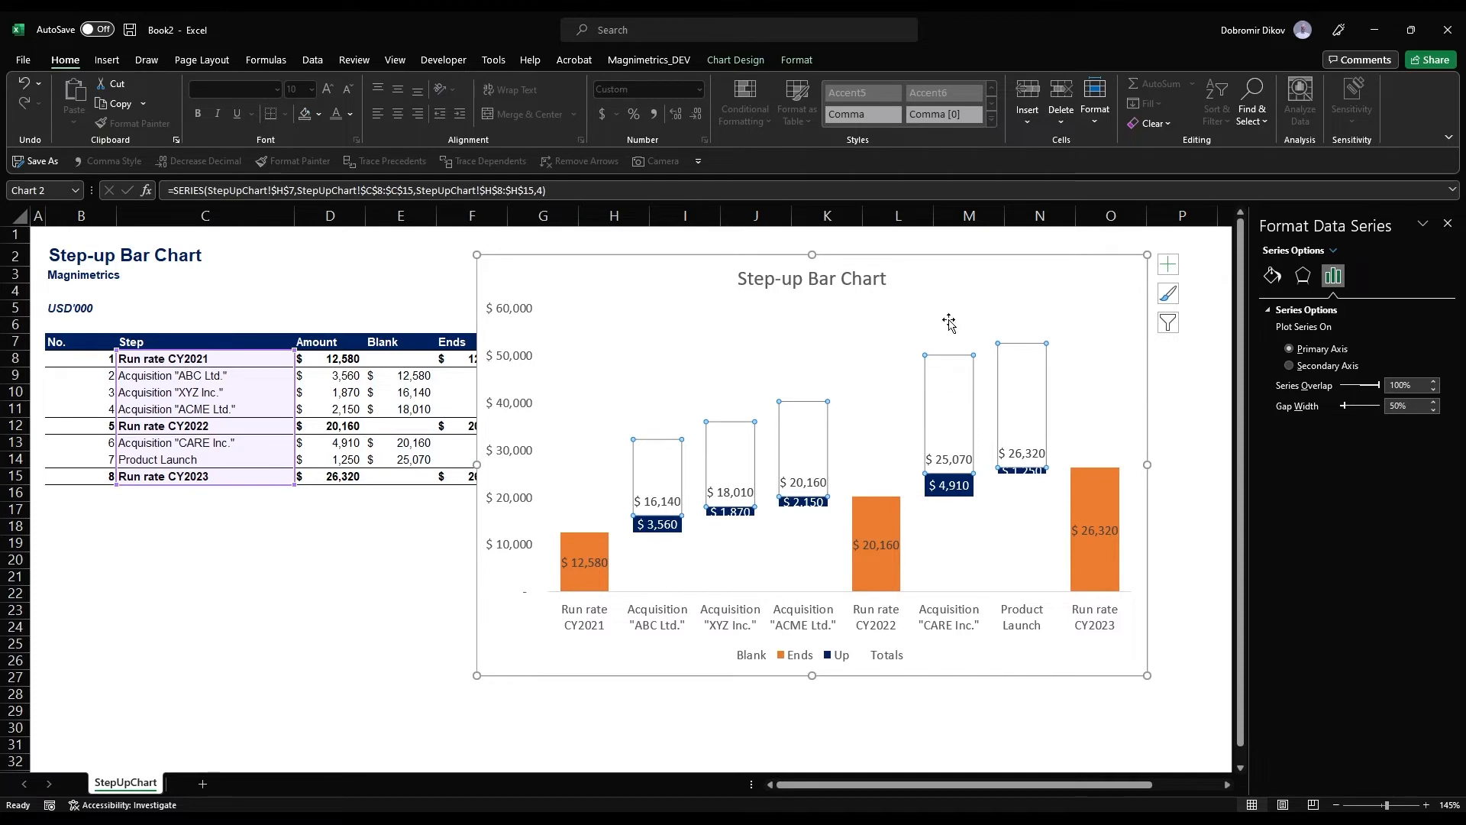
{"action": "left_click", "coordinate": [517, 314]}
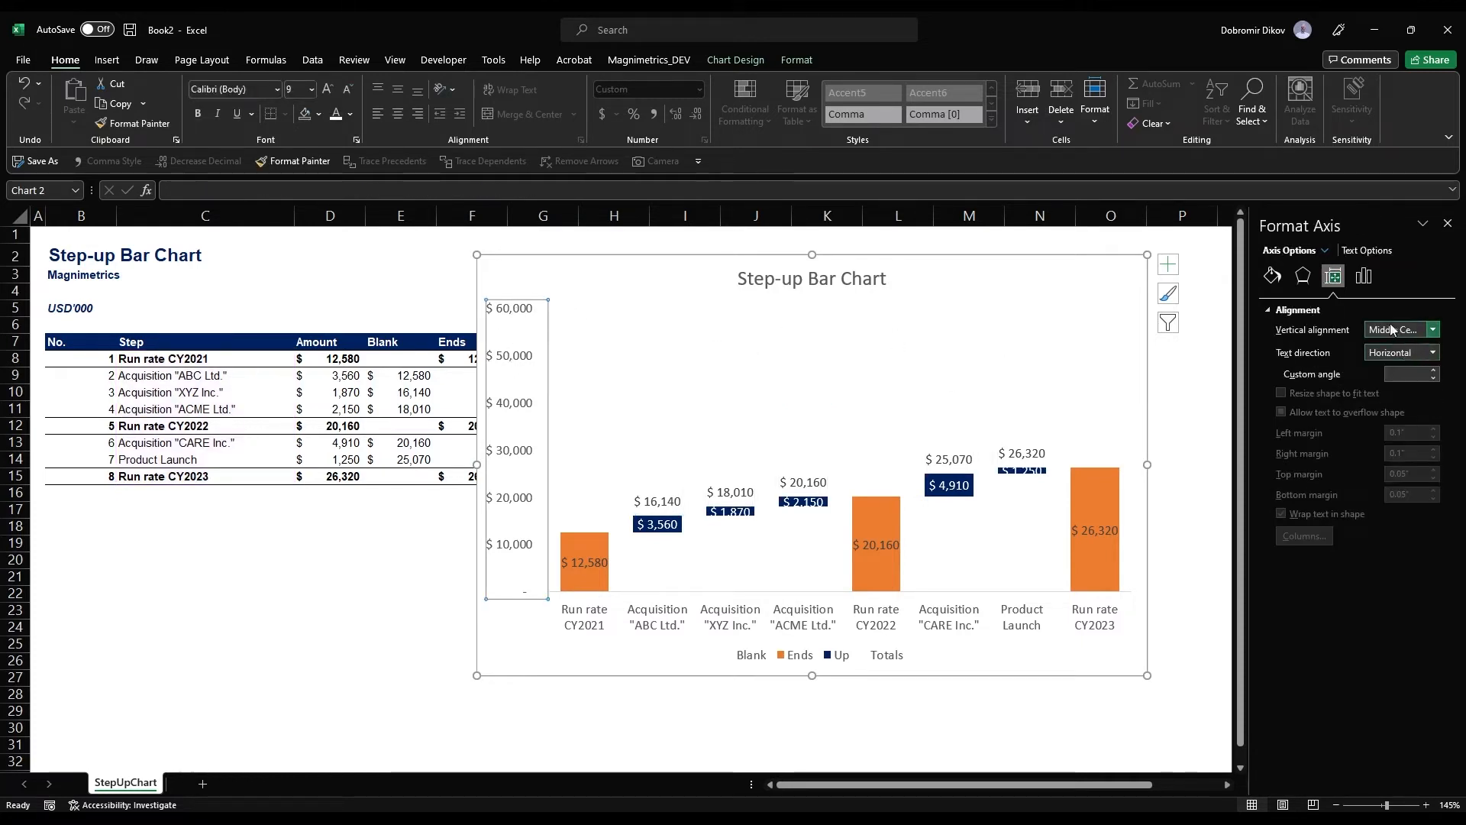
{"action": "left_click", "coordinate": [1364, 276]}
{"action": "left_click_drag", "start_coordinate": [1378, 369], "coordinate": [1261, 373]}
{"action": "type", "text": "300"}
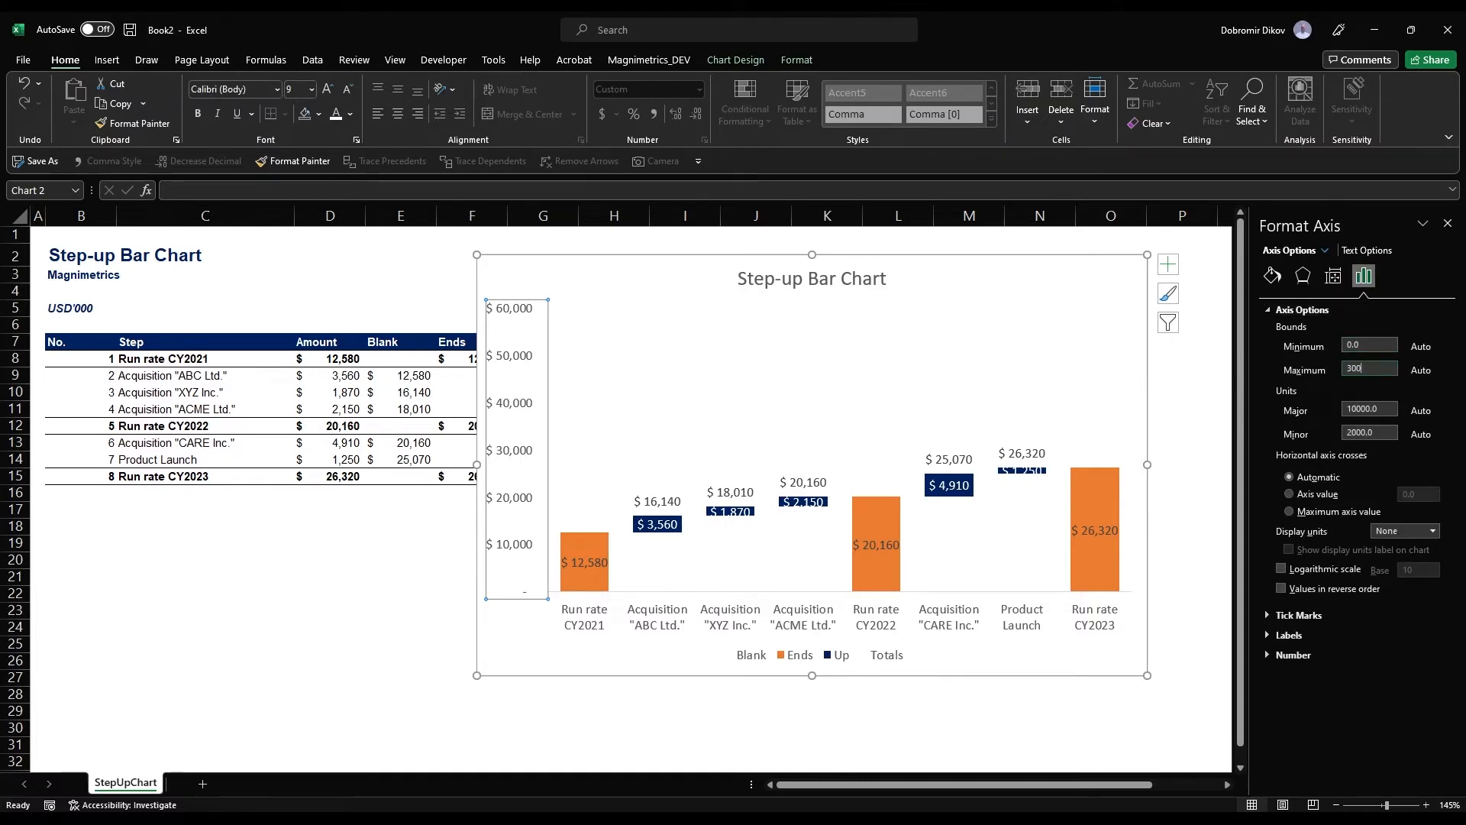
{"action": "type", "text": "00"}
{"action": "key", "text": "Return"}
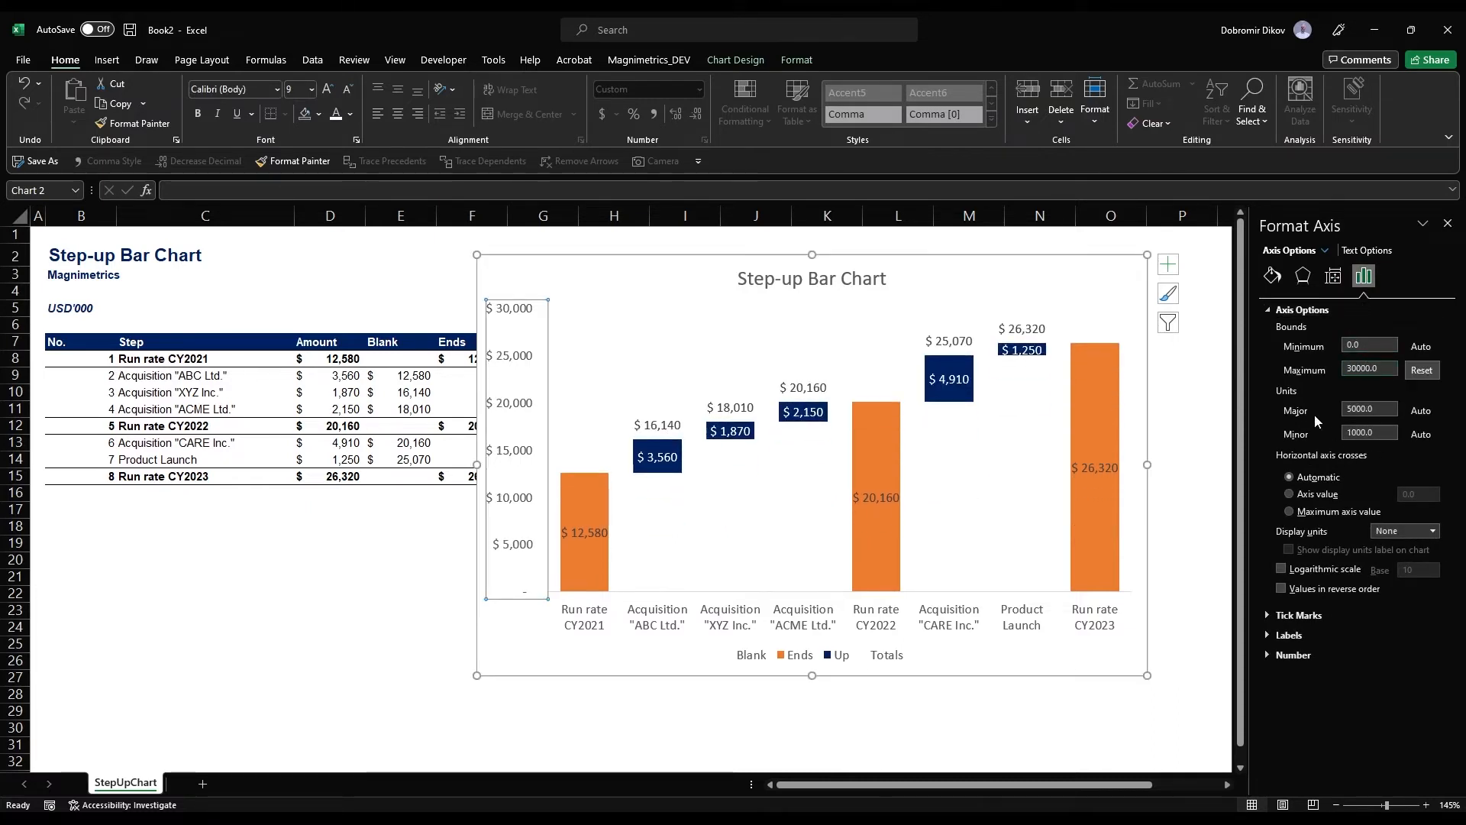
Set the gap width of the chart's columns to 10% through the Ends series
{"action": "right_click", "coordinate": [888, 442]}
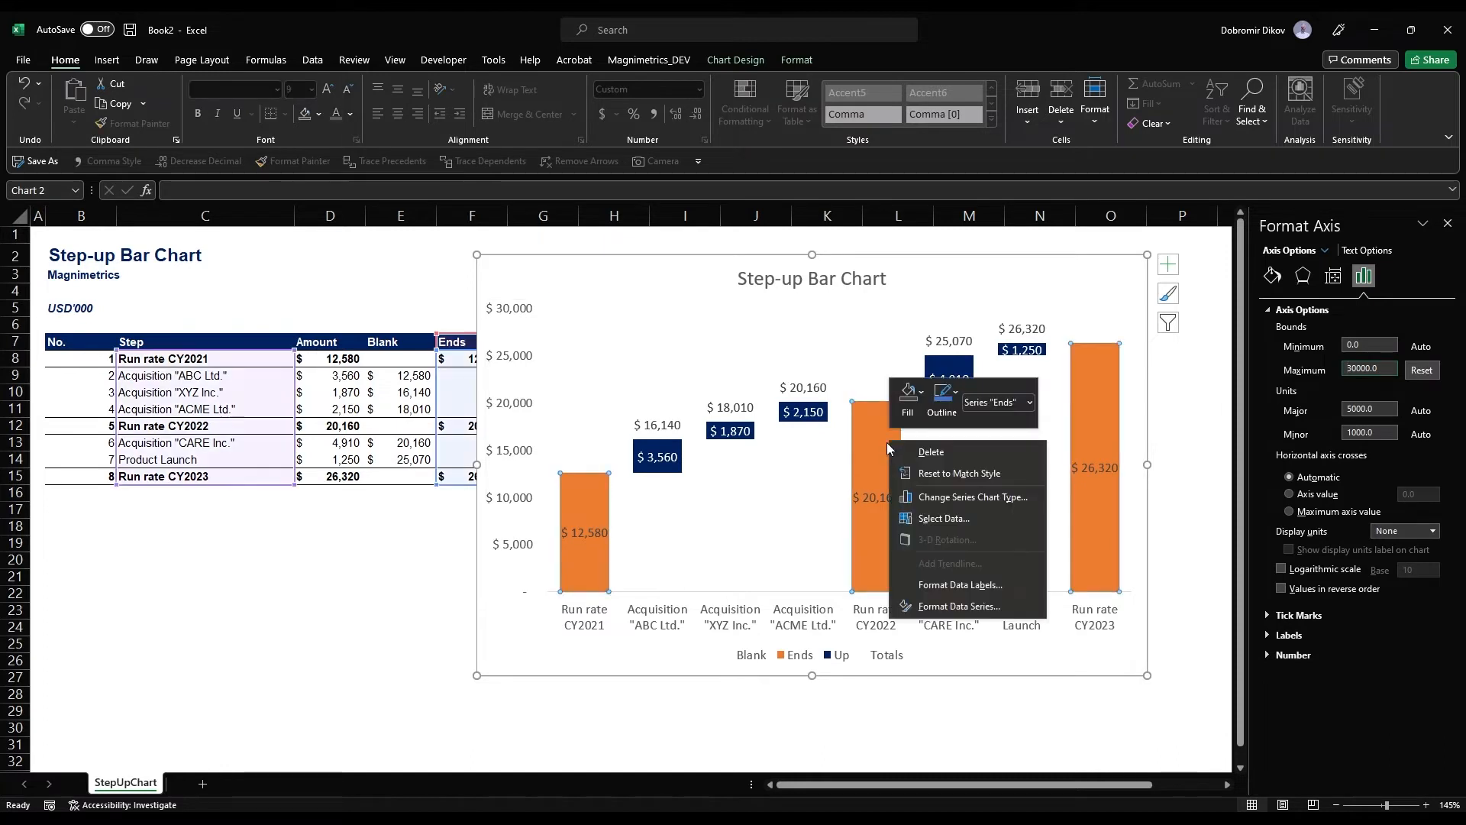
{"action": "left_click", "coordinate": [955, 607]}
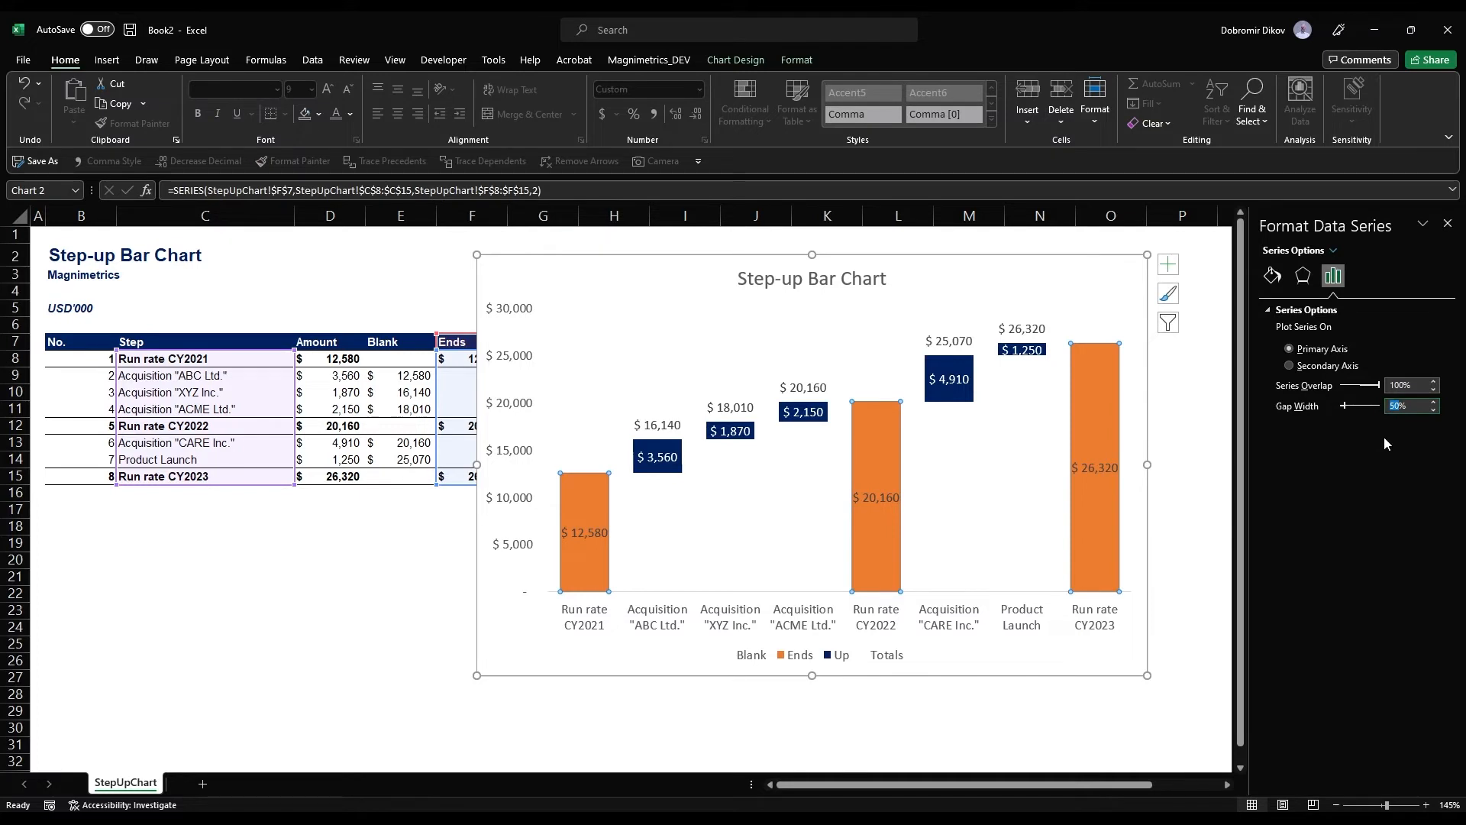
{"action": "key", "text": "Return"}
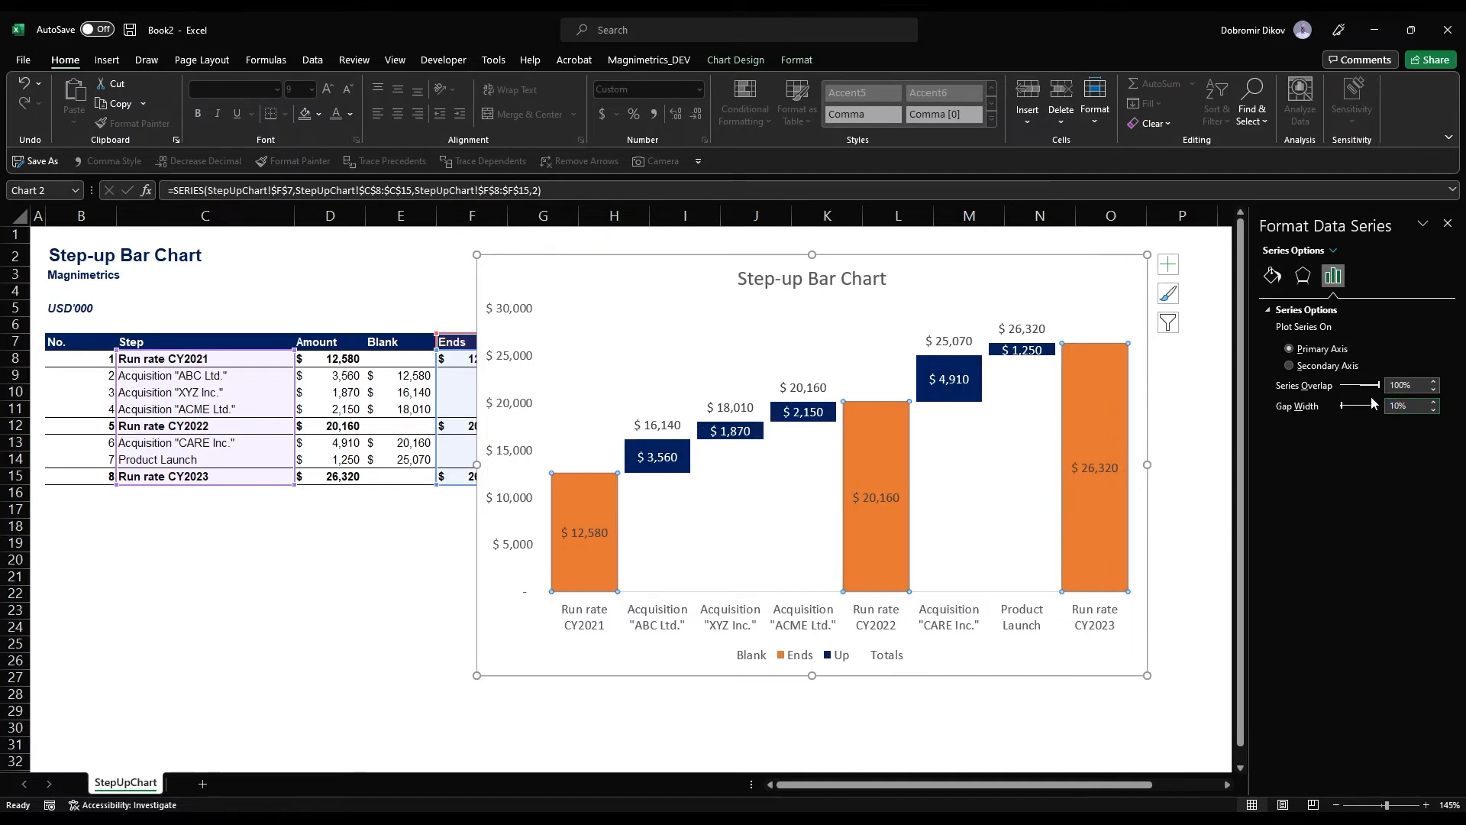
Make the Ends data labels bold and fill the Ends series with the standard orange (golden yellow) colour
{"action": "left_click", "coordinate": [1088, 471]}
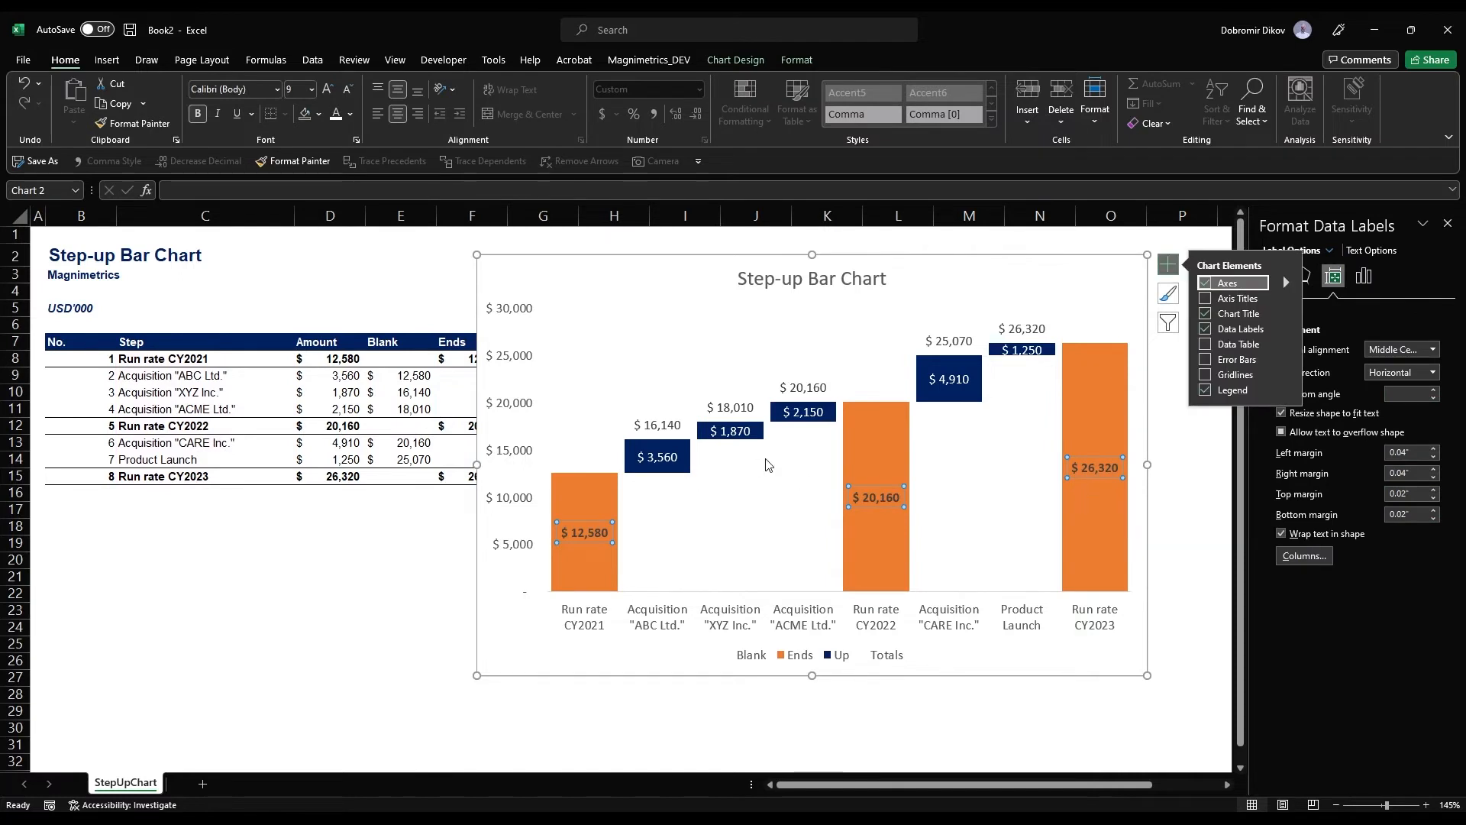
{"action": "right_click", "coordinate": [596, 493]}
{"action": "left_click", "coordinate": [615, 451]}
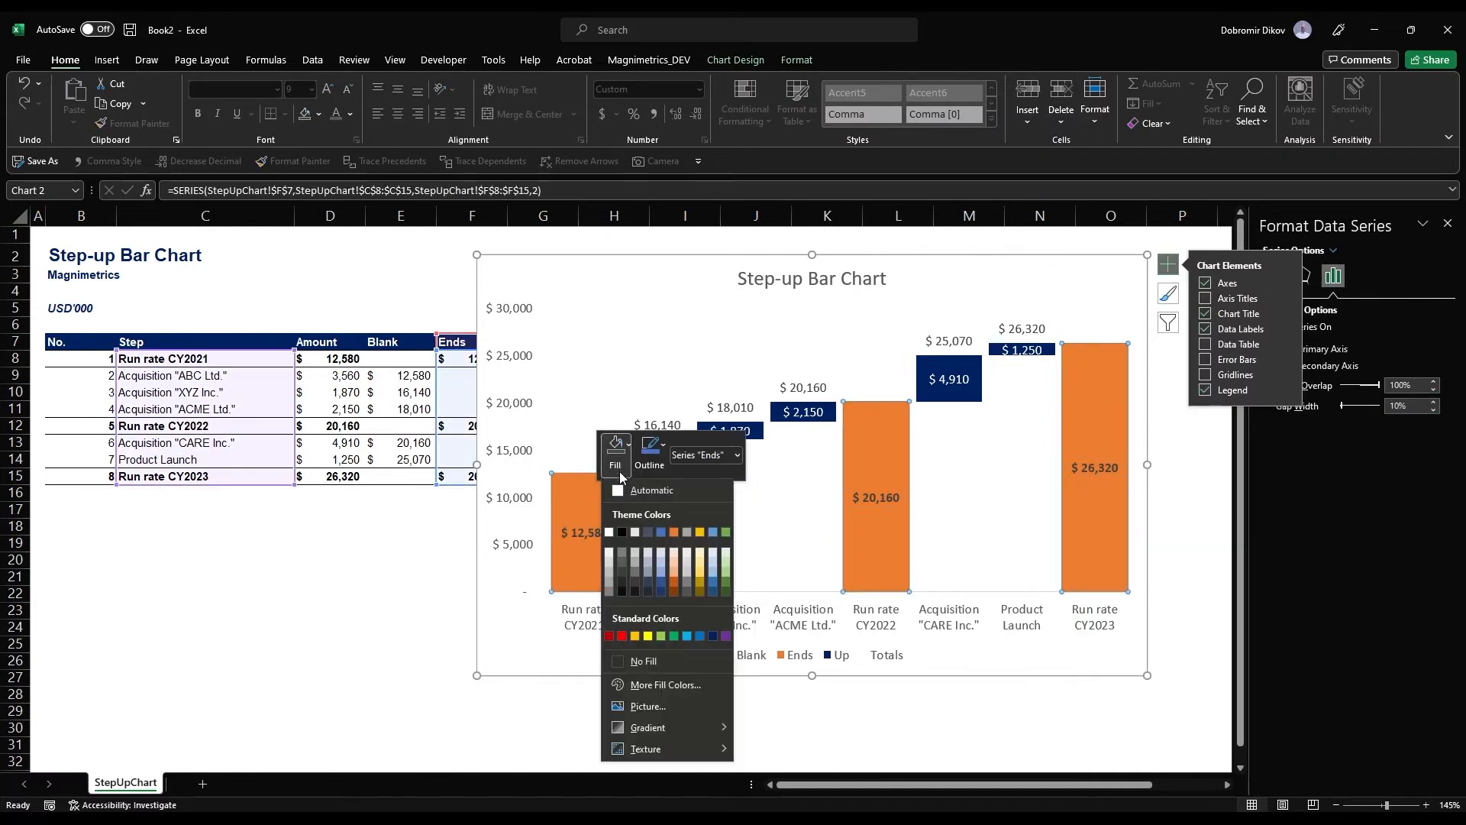
{"action": "left_click", "coordinate": [635, 635]}
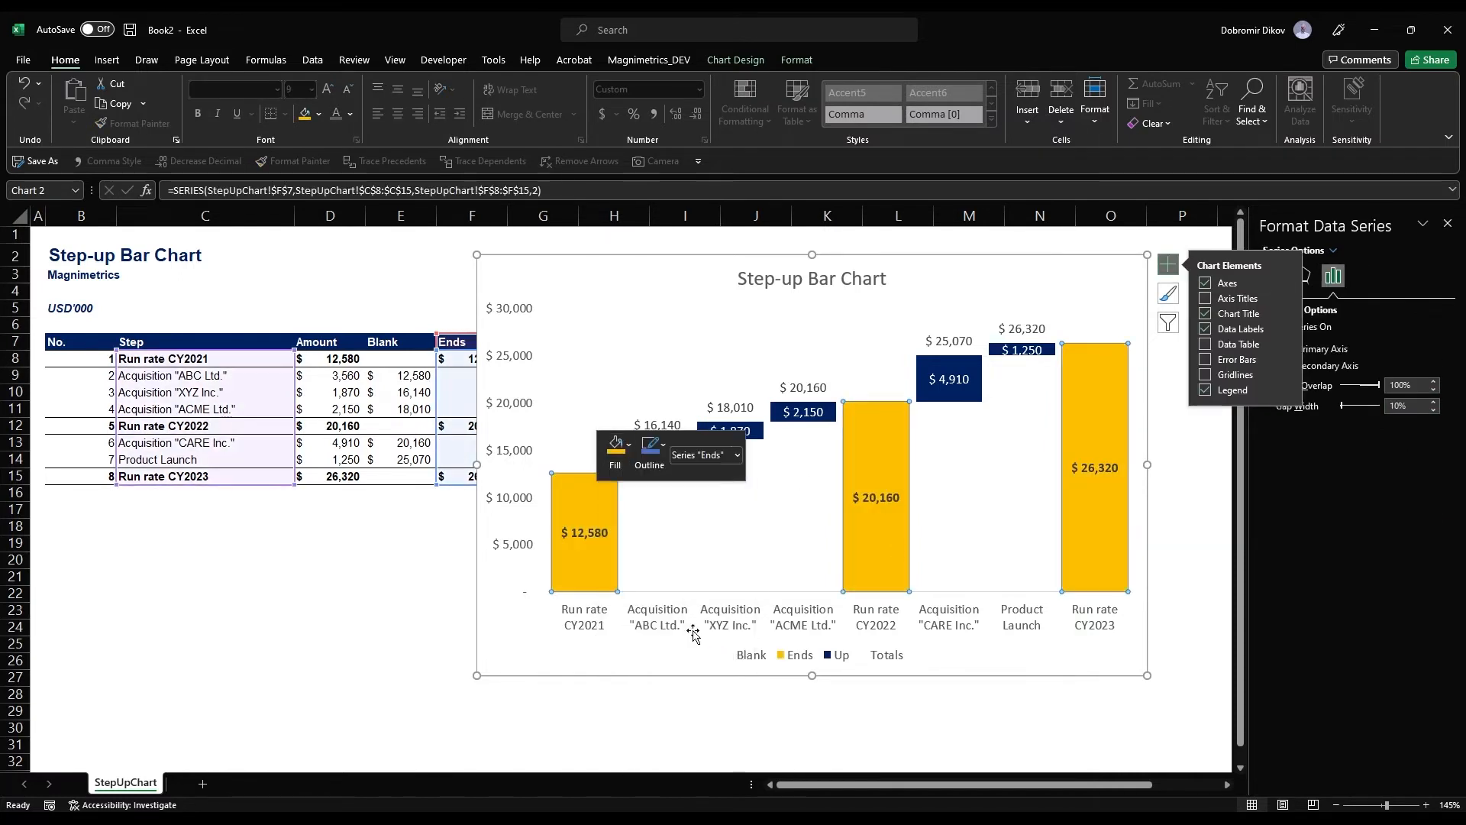
Delete the chart legend
{"action": "left_click", "coordinate": [951, 500]}
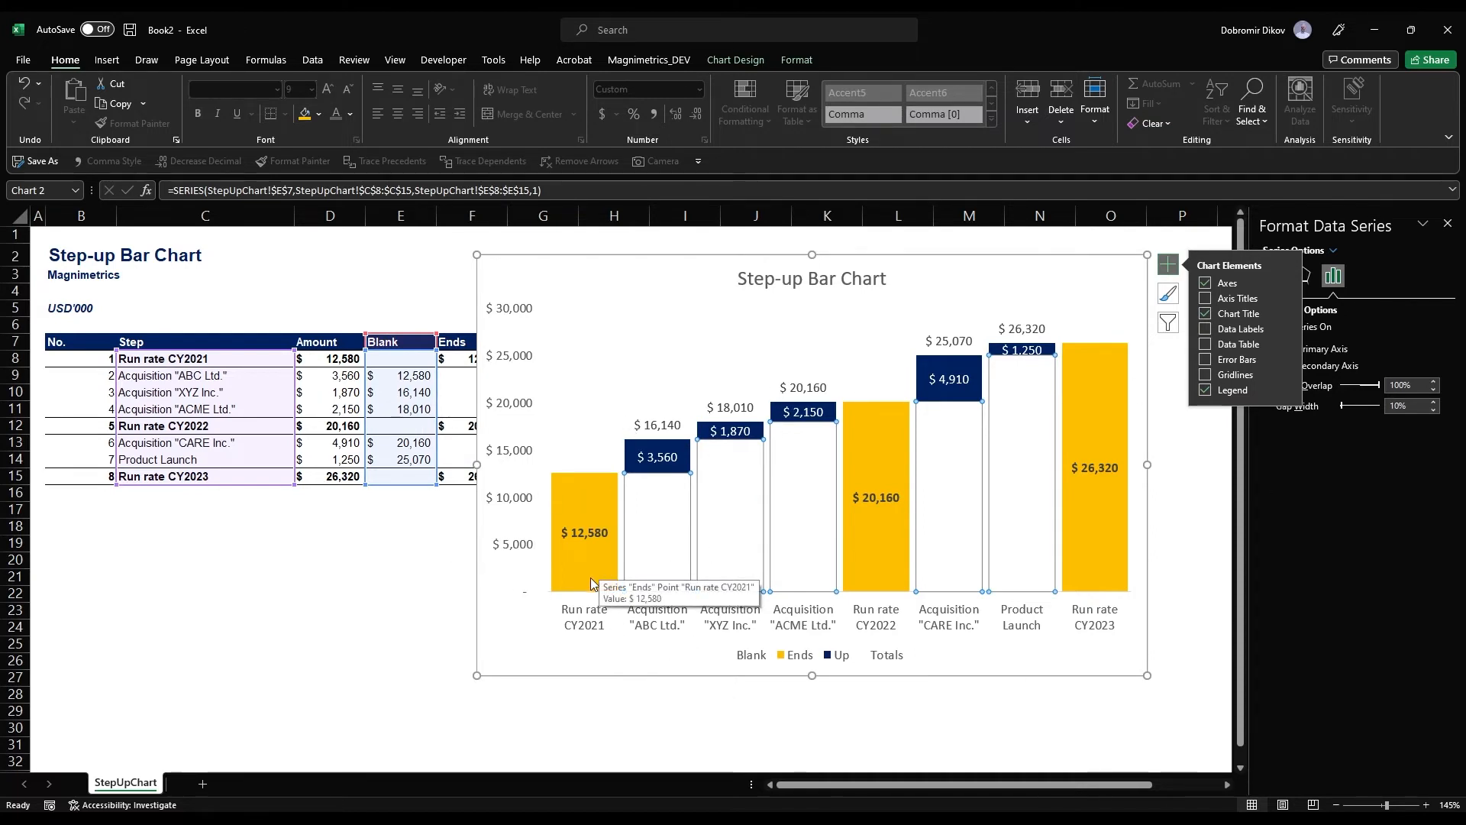
{"action": "left_click", "coordinate": [852, 661]}
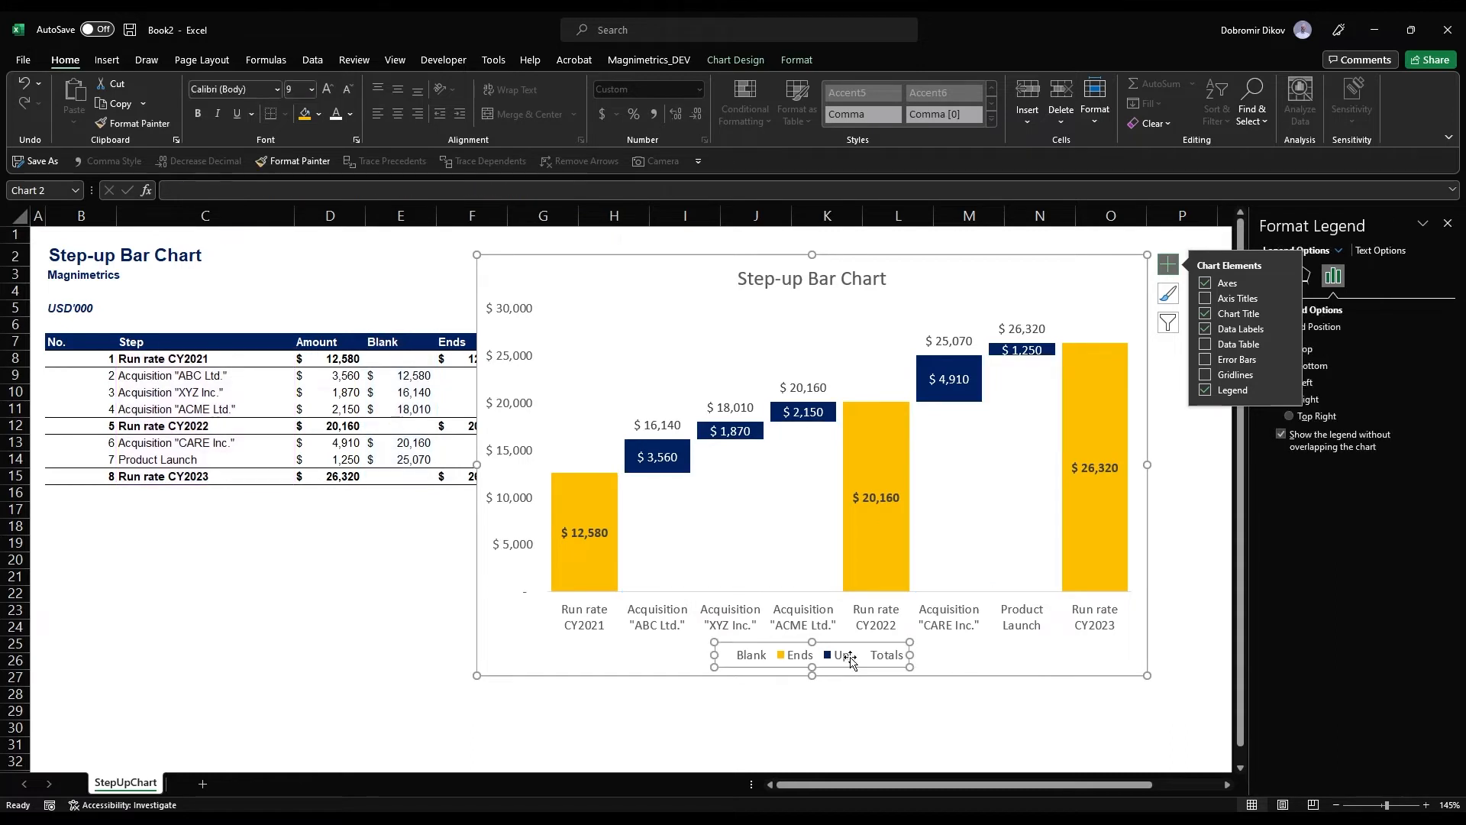
{"action": "key", "text": "Delete"}
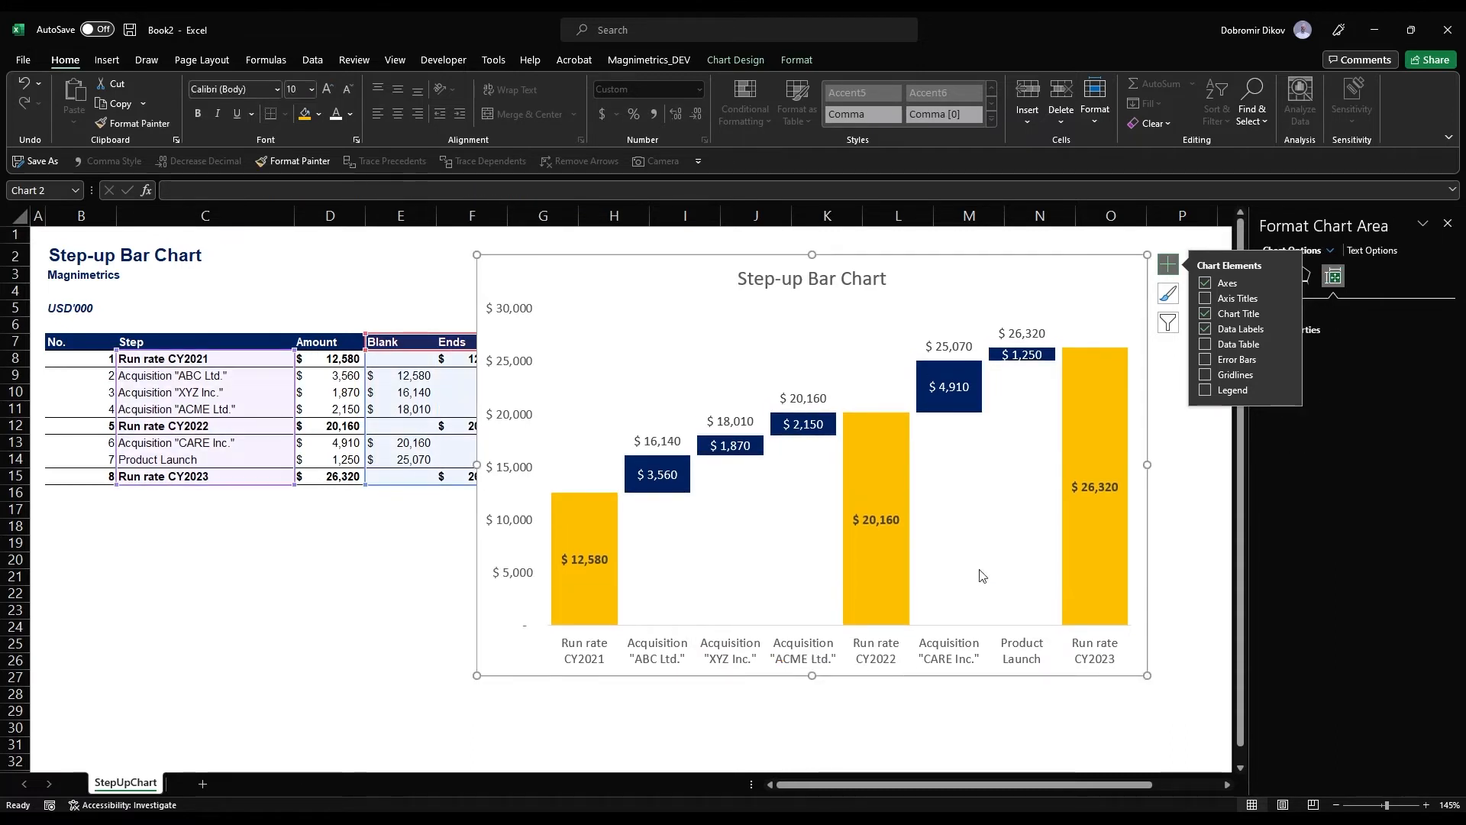
Close the formatting pane and move the chart beside the table so all the helper columns are uncovered
{"action": "left_click", "coordinate": [1176, 462]}
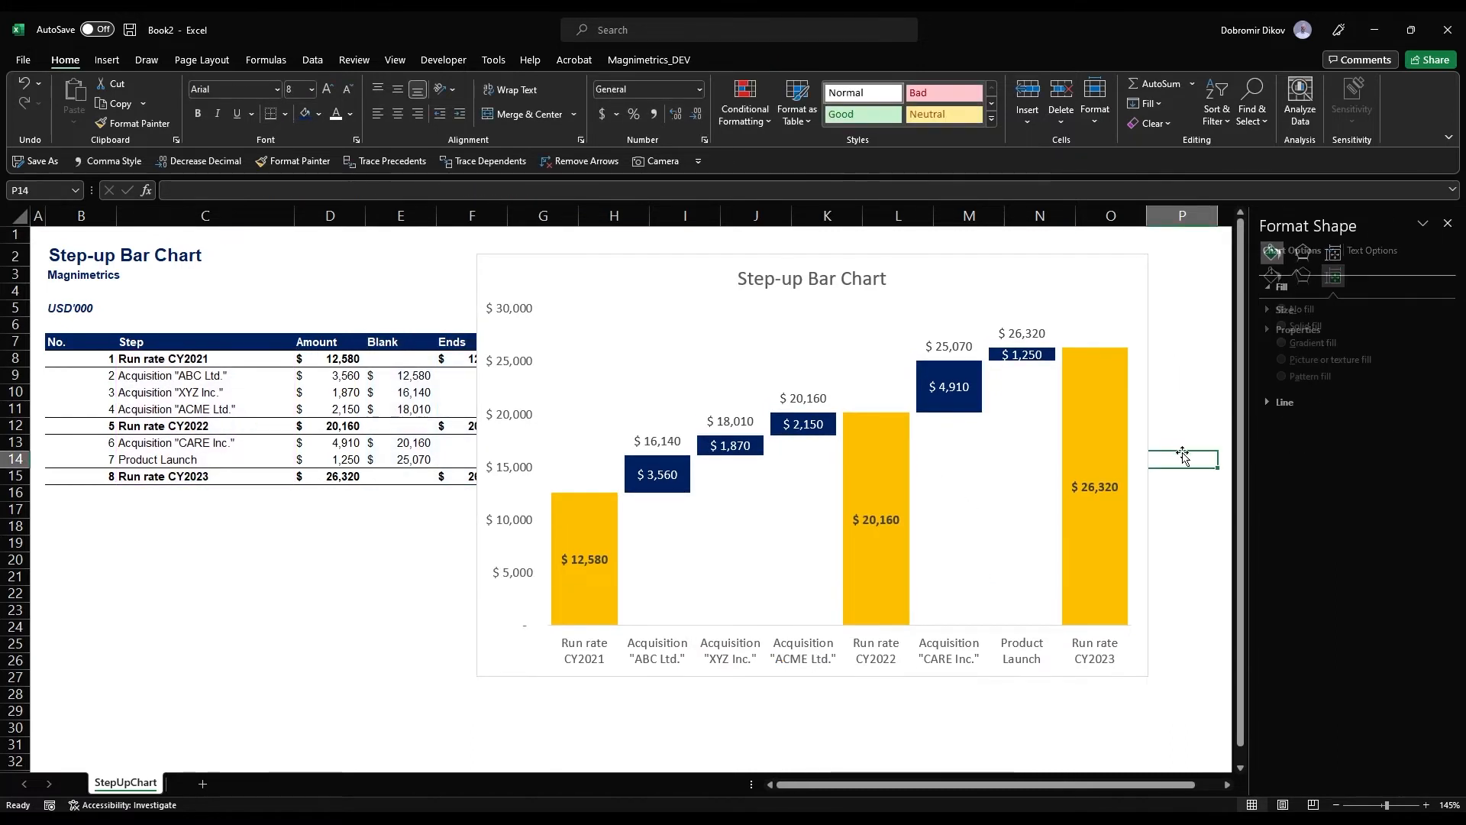
{"action": "left_click", "coordinate": [1447, 223]}
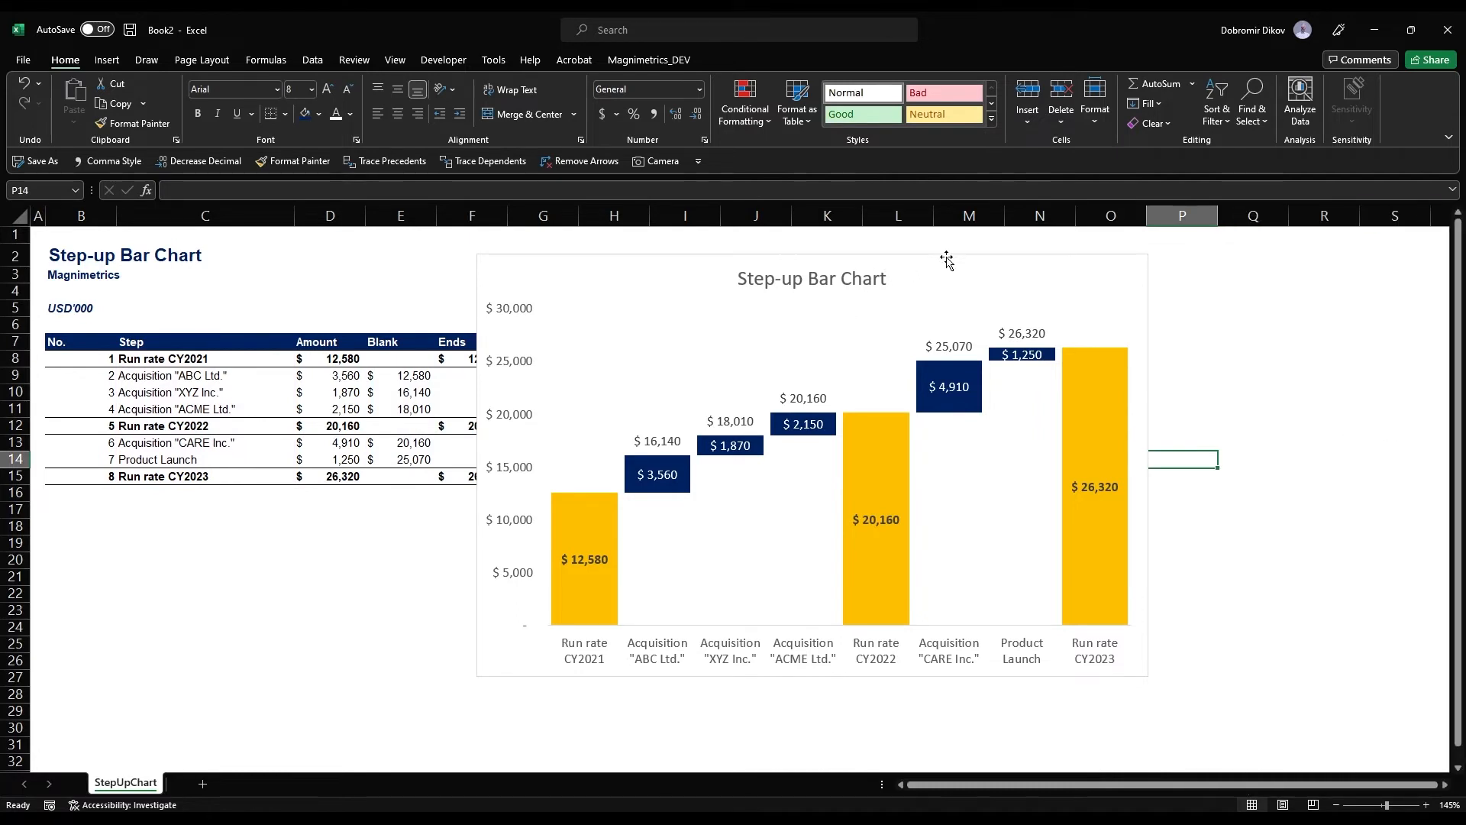
{"action": "left_click_drag", "start_coordinate": [946, 259], "coordinate": [1172, 261]}
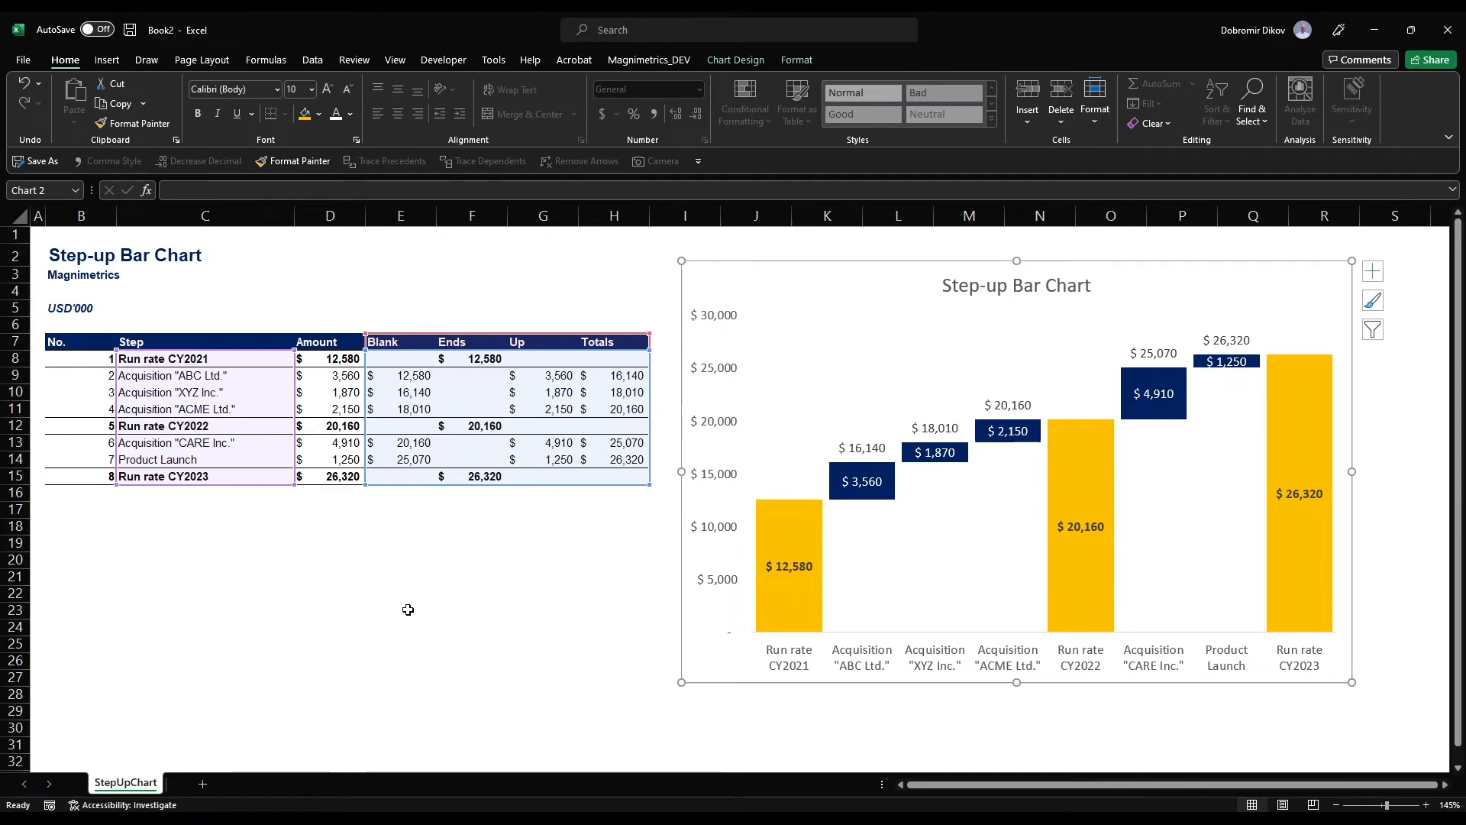
Insert an empty row 14 above the Product Launch step
{"action": "left_click", "coordinate": [129, 461]}
{"action": "key", "text": "BackSpace"}
{"action": "key", "text": "Escape"}
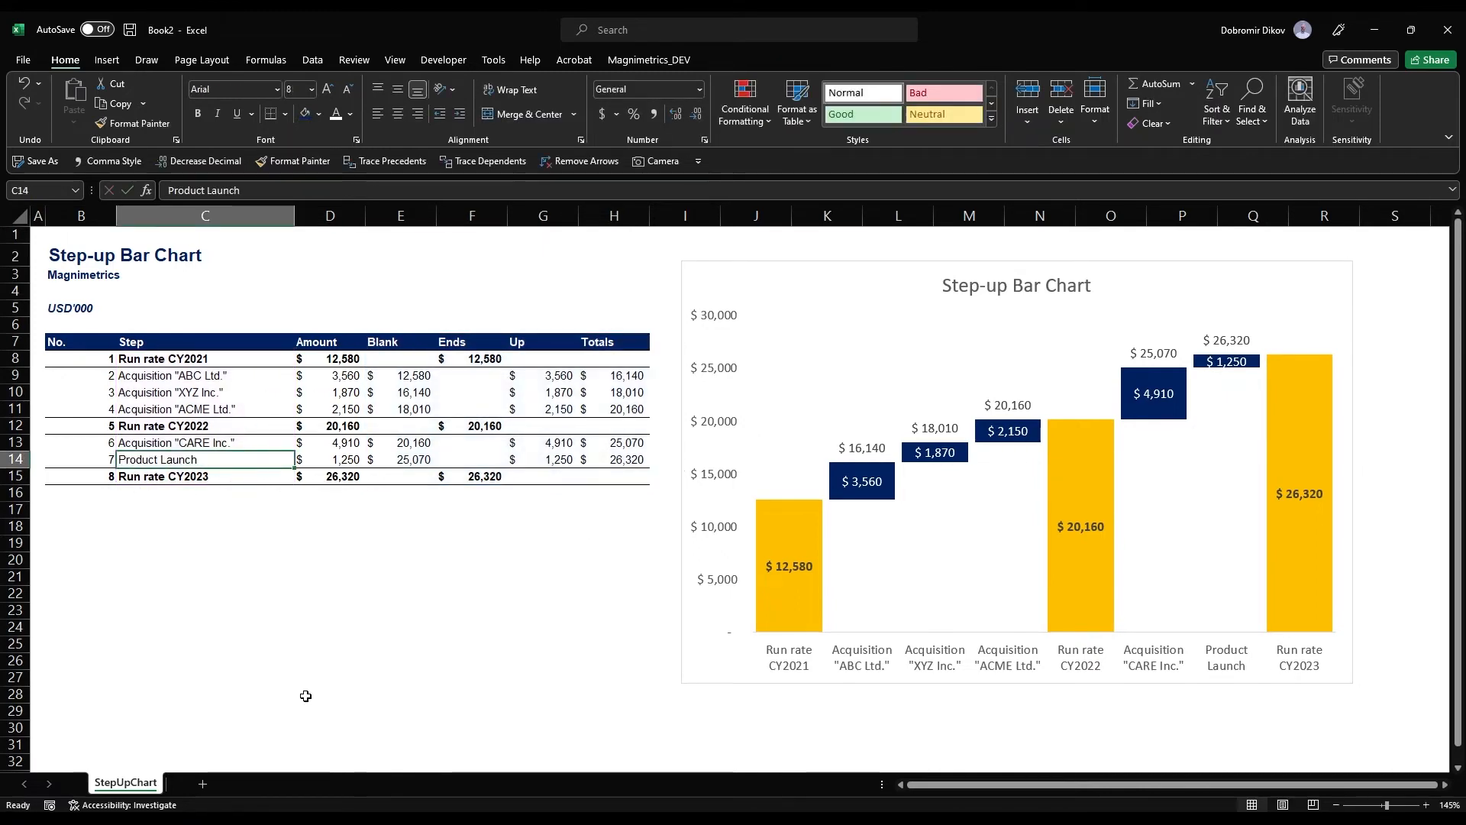
{"action": "key", "text": "shift+space"}
{"action": "key", "text": "ctrl+shift+plus"}
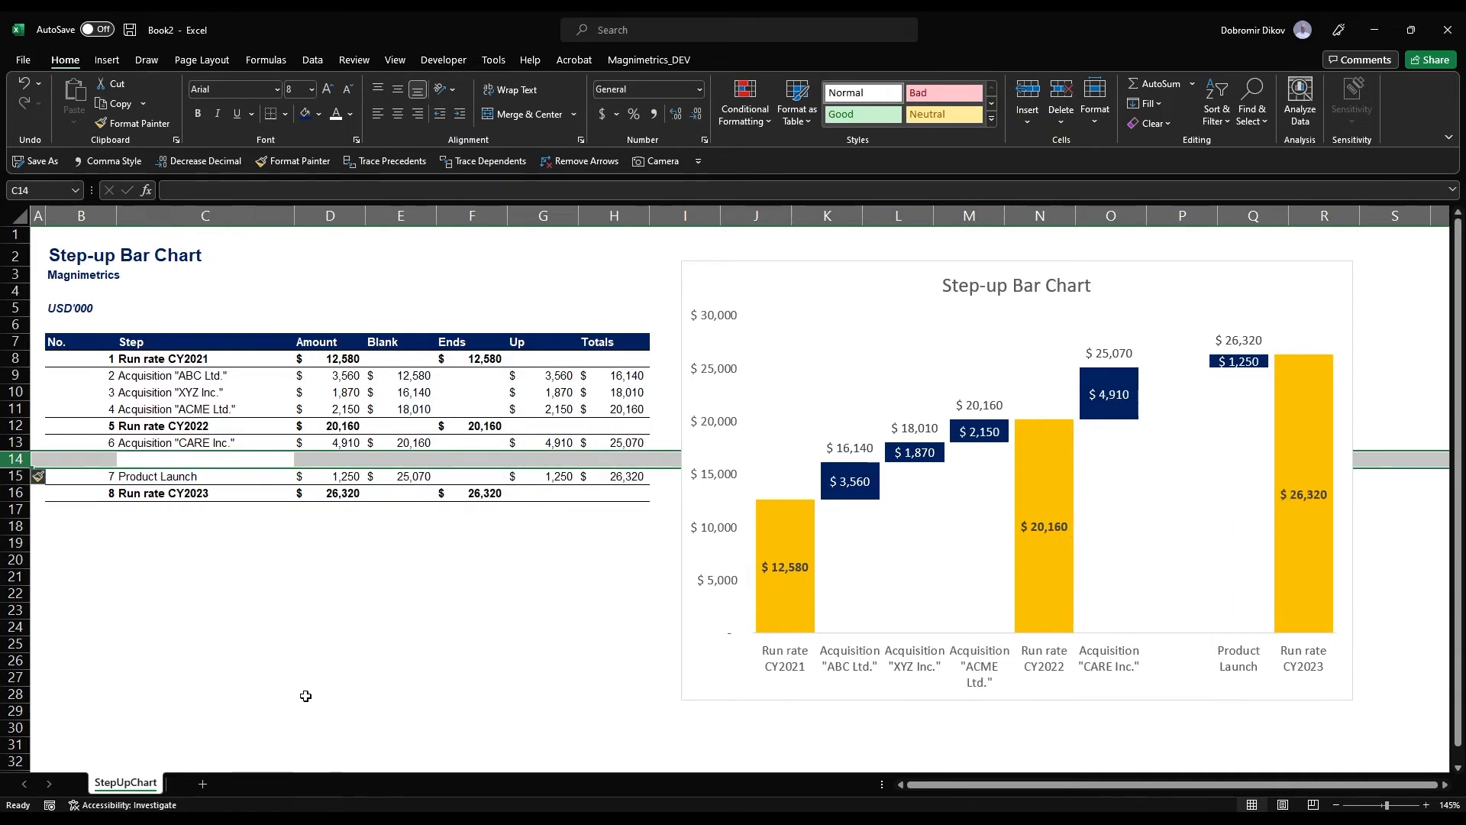
Name the new step in row 14 "Joint Venture with HGH"
{"action": "key", "text": "Left"}
{"action": "key", "text": "Right"}
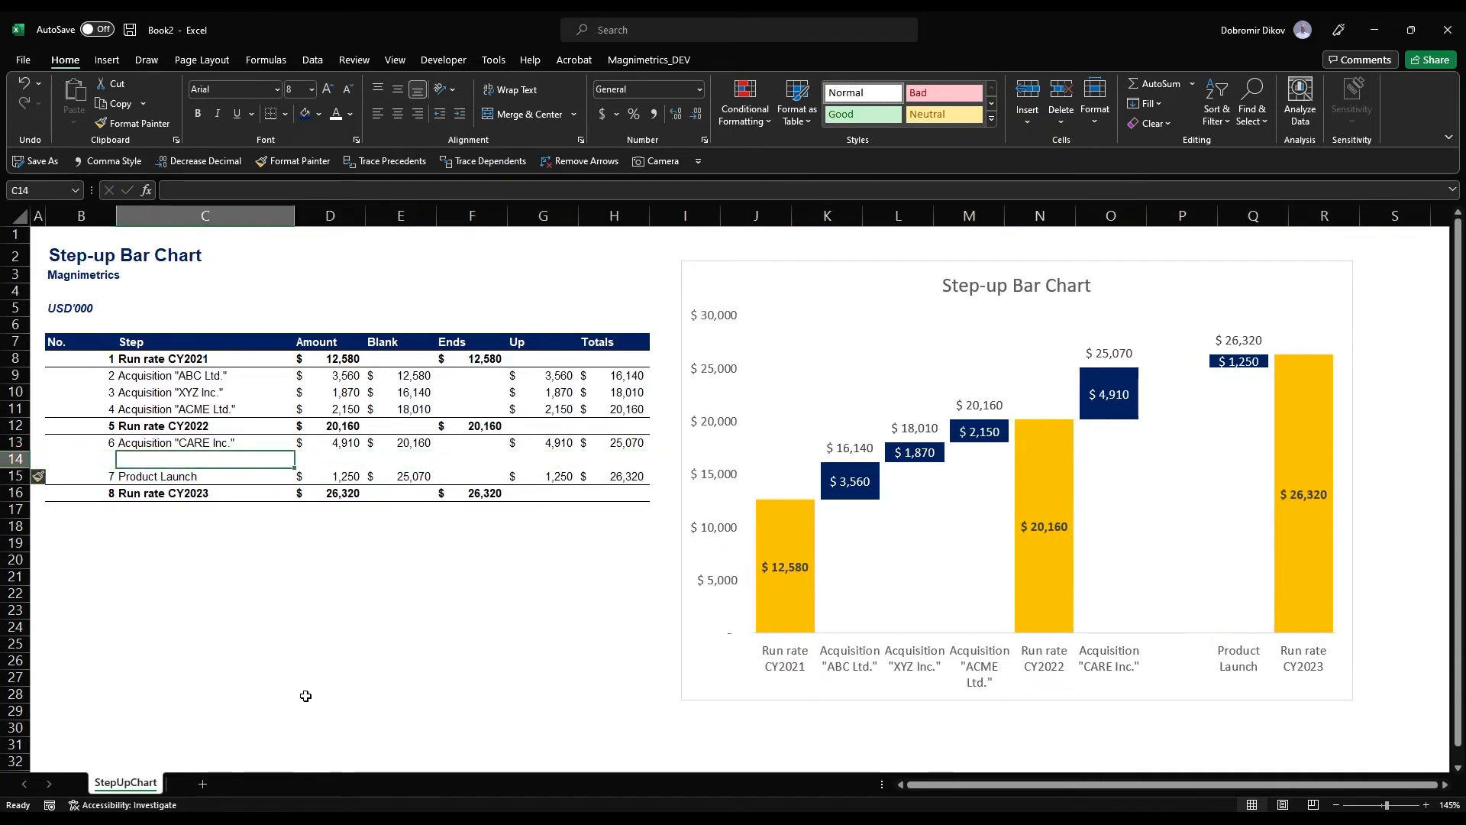
{"action": "key", "text": "Left"}
{"action": "key", "text": "Down"}
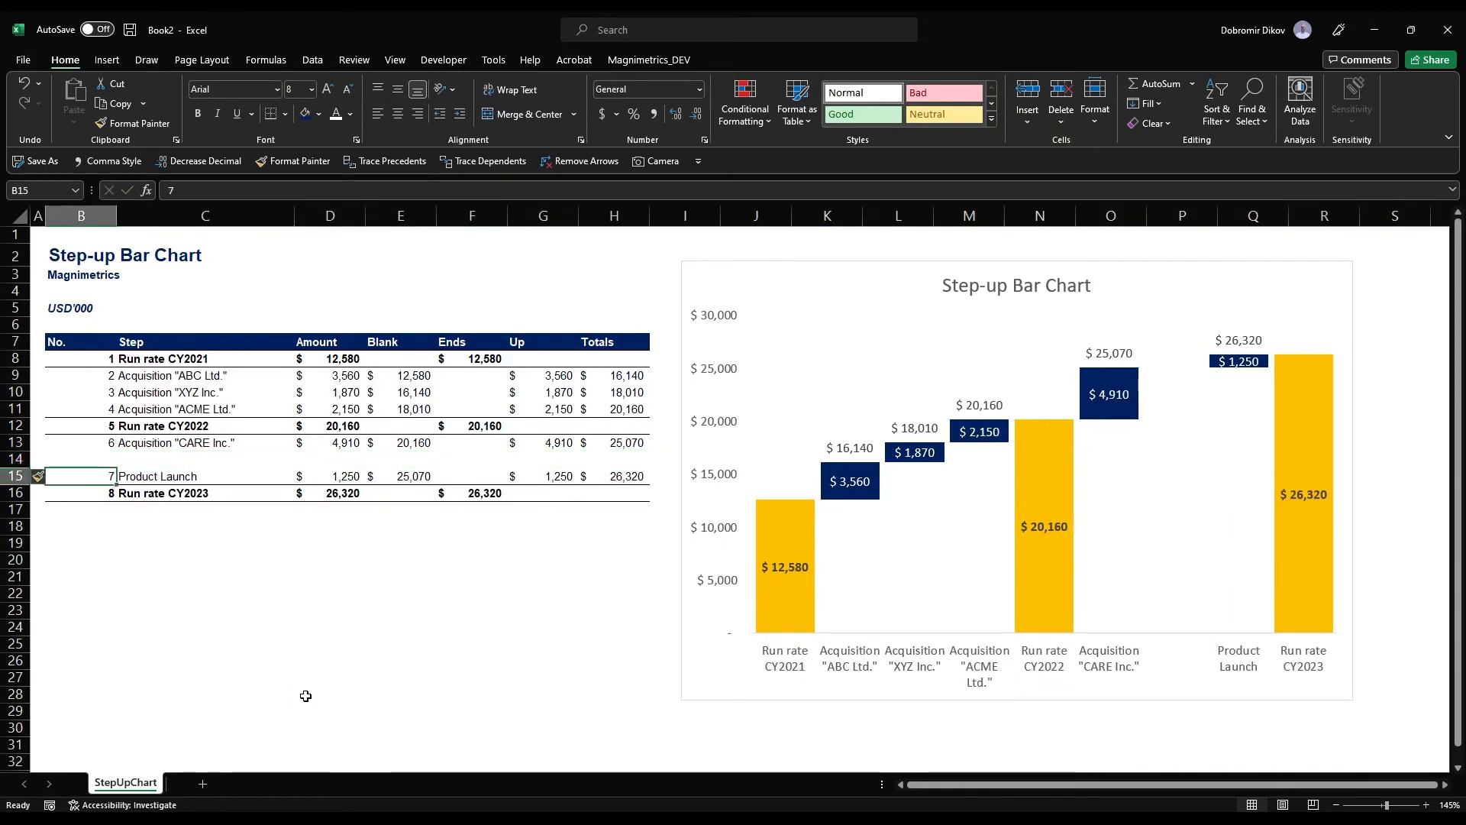
{"action": "key", "text": "Up"}
{"action": "key", "text": "Right"}
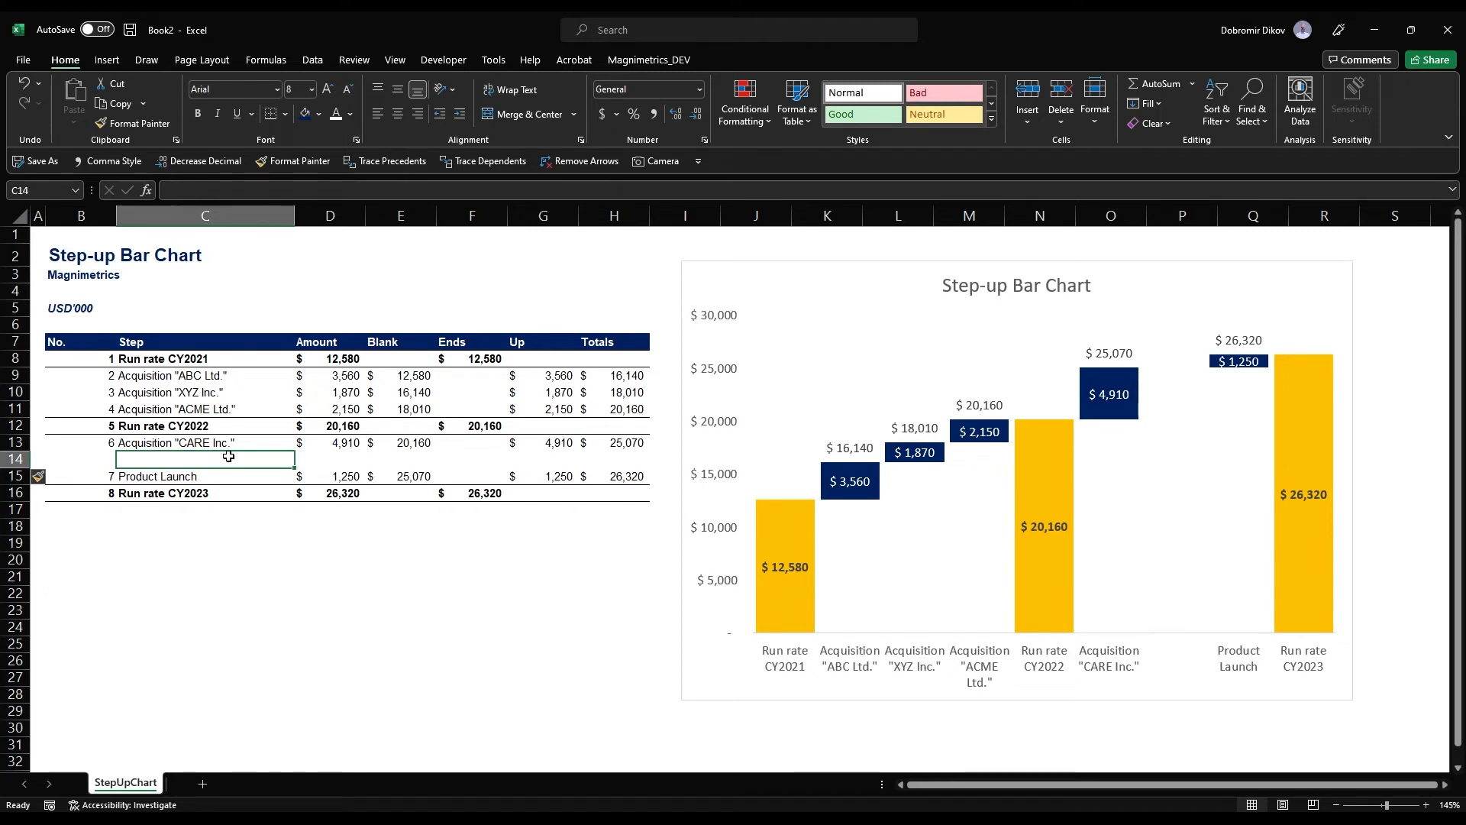
{"action": "type", "text": "Joint Venture with"}
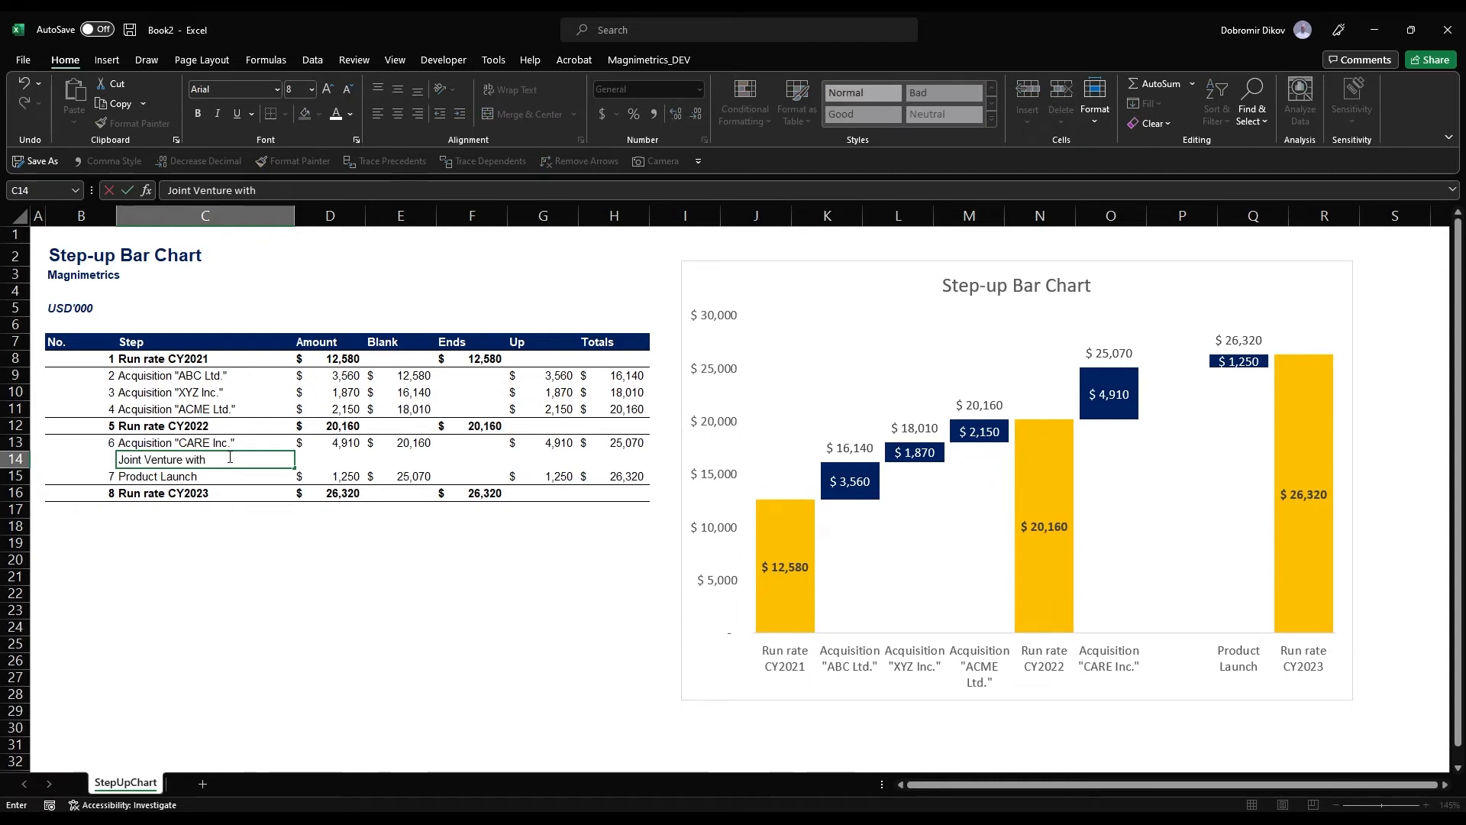
{"action": "type", "text": " HGH"}
{"action": "key", "text": "ctrl+Return"}
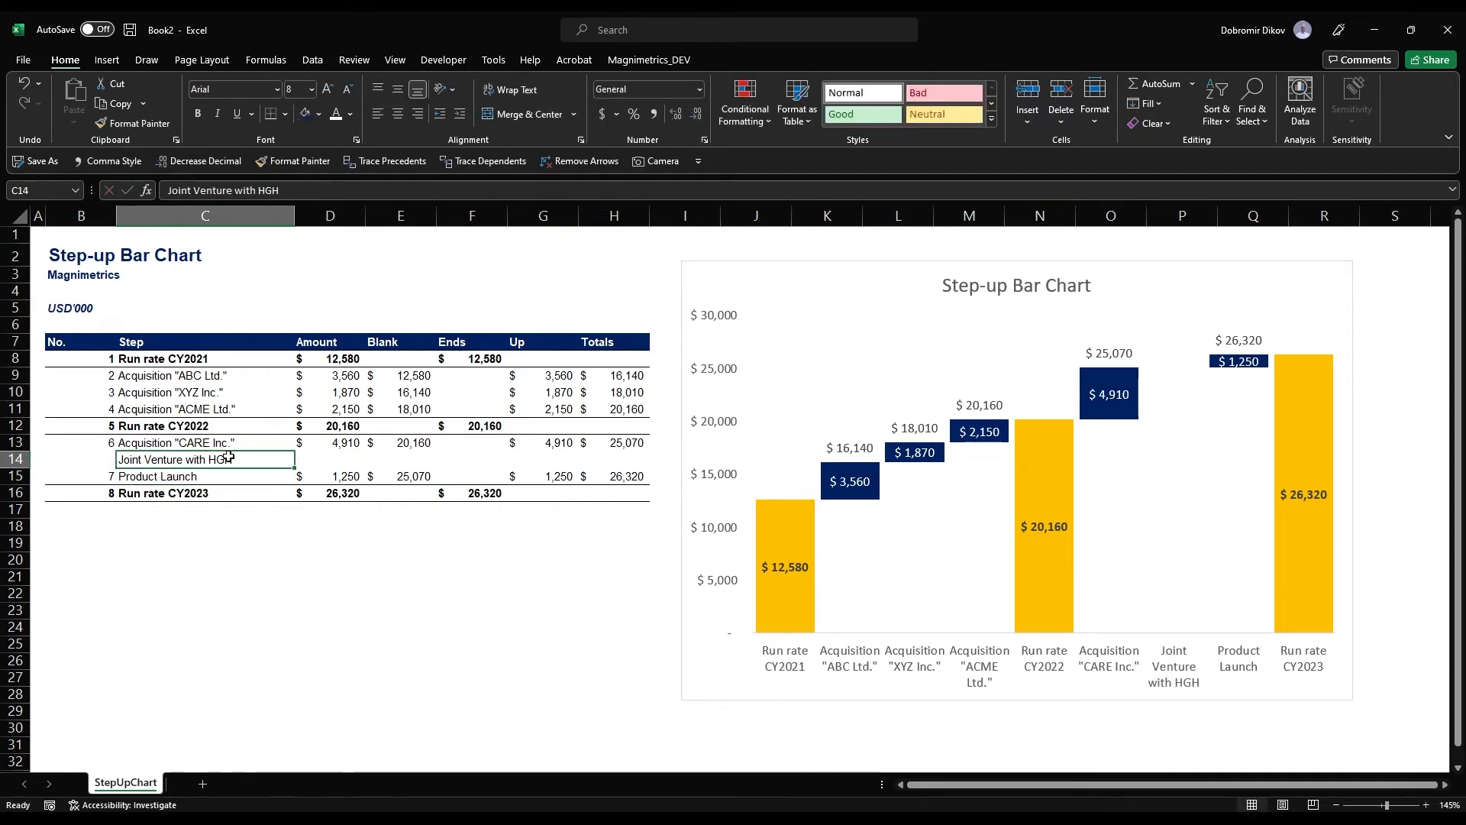
Enter an amount of 750 for the Joint Venture with HGH step
{"action": "key", "text": "Tab"}
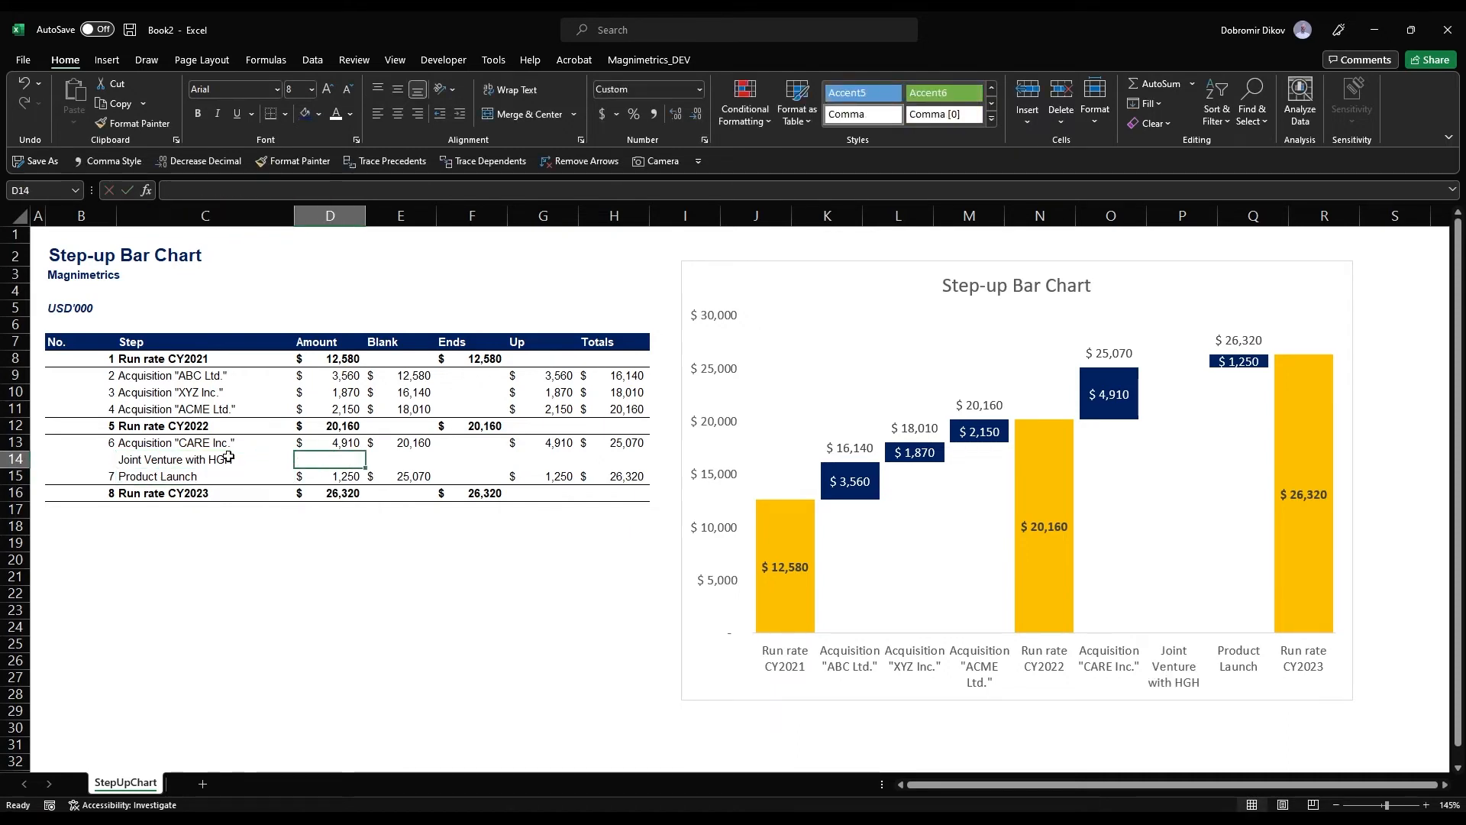
{"action": "type", "text": "750"}
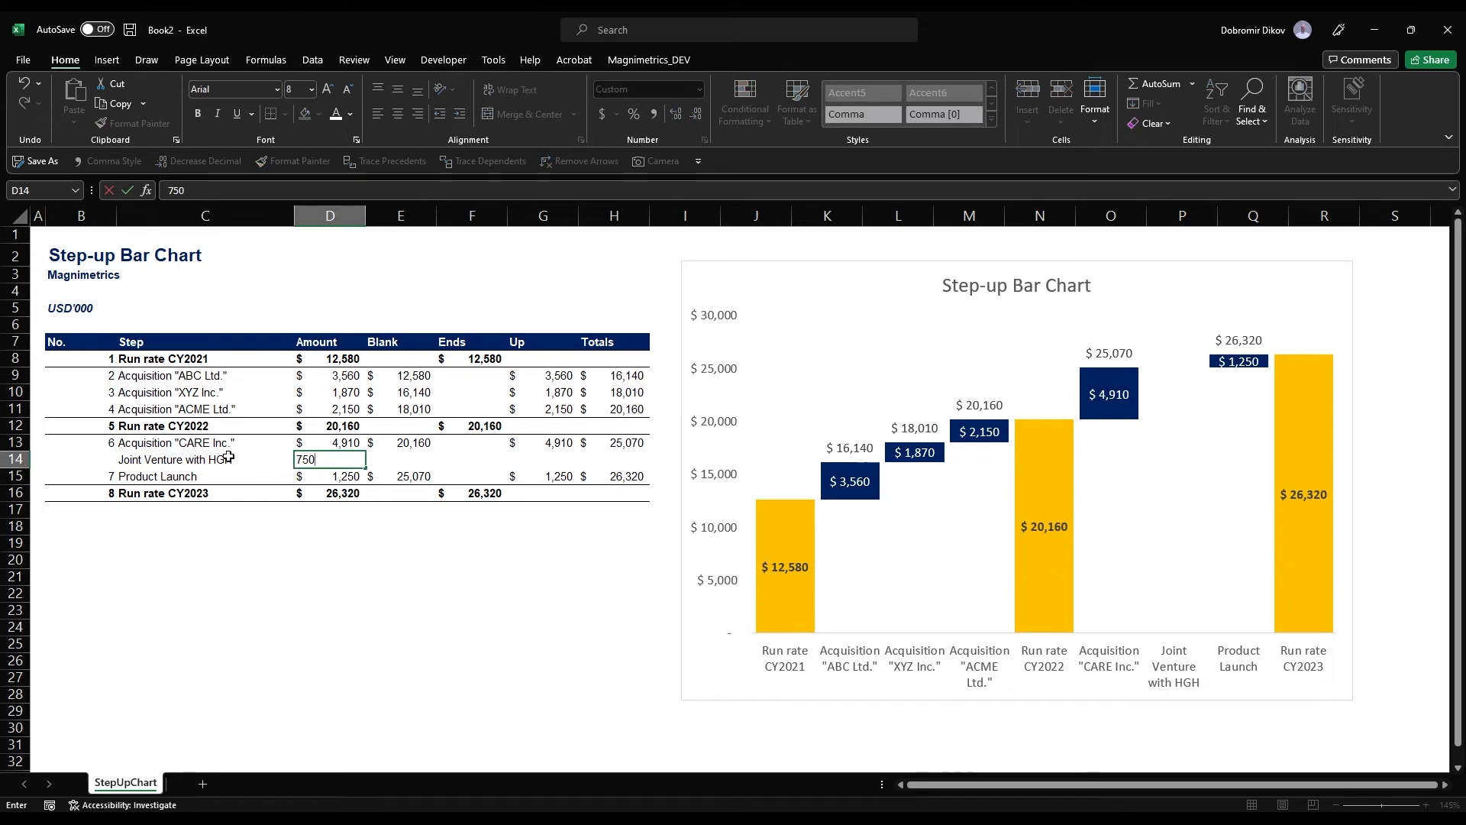
{"action": "key", "text": "Return"}
{"action": "key", "text": "Up"}
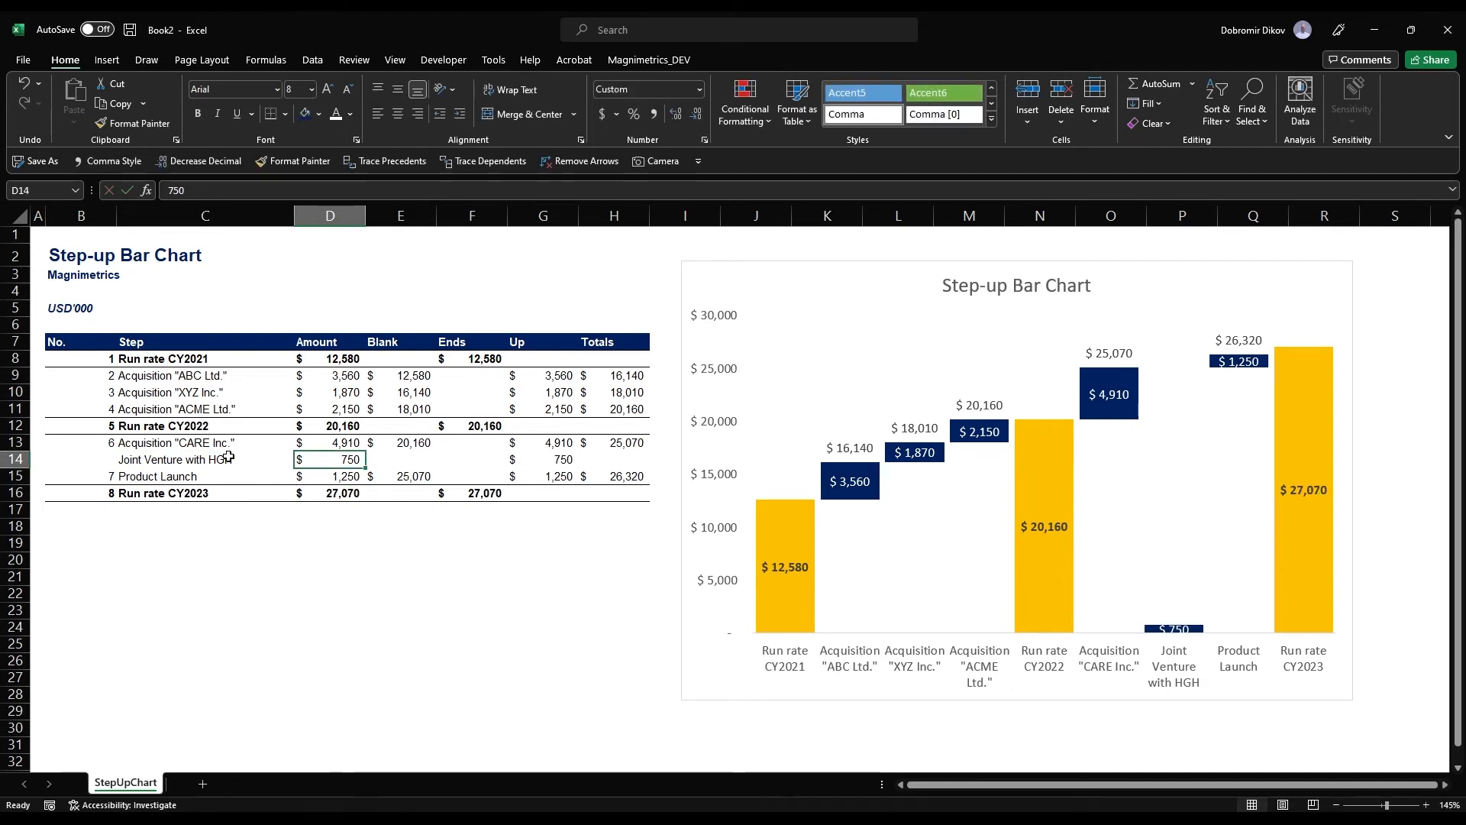
Correct the Product Launch Blank formula in E15 to =E14+D14 so it refers to the new row
{"action": "key", "text": "Right"}
{"action": "key", "text": "Up"}
{"action": "key", "text": "Down"}
{"action": "key", "text": "Left"}
{"action": "key", "text": "Down"}
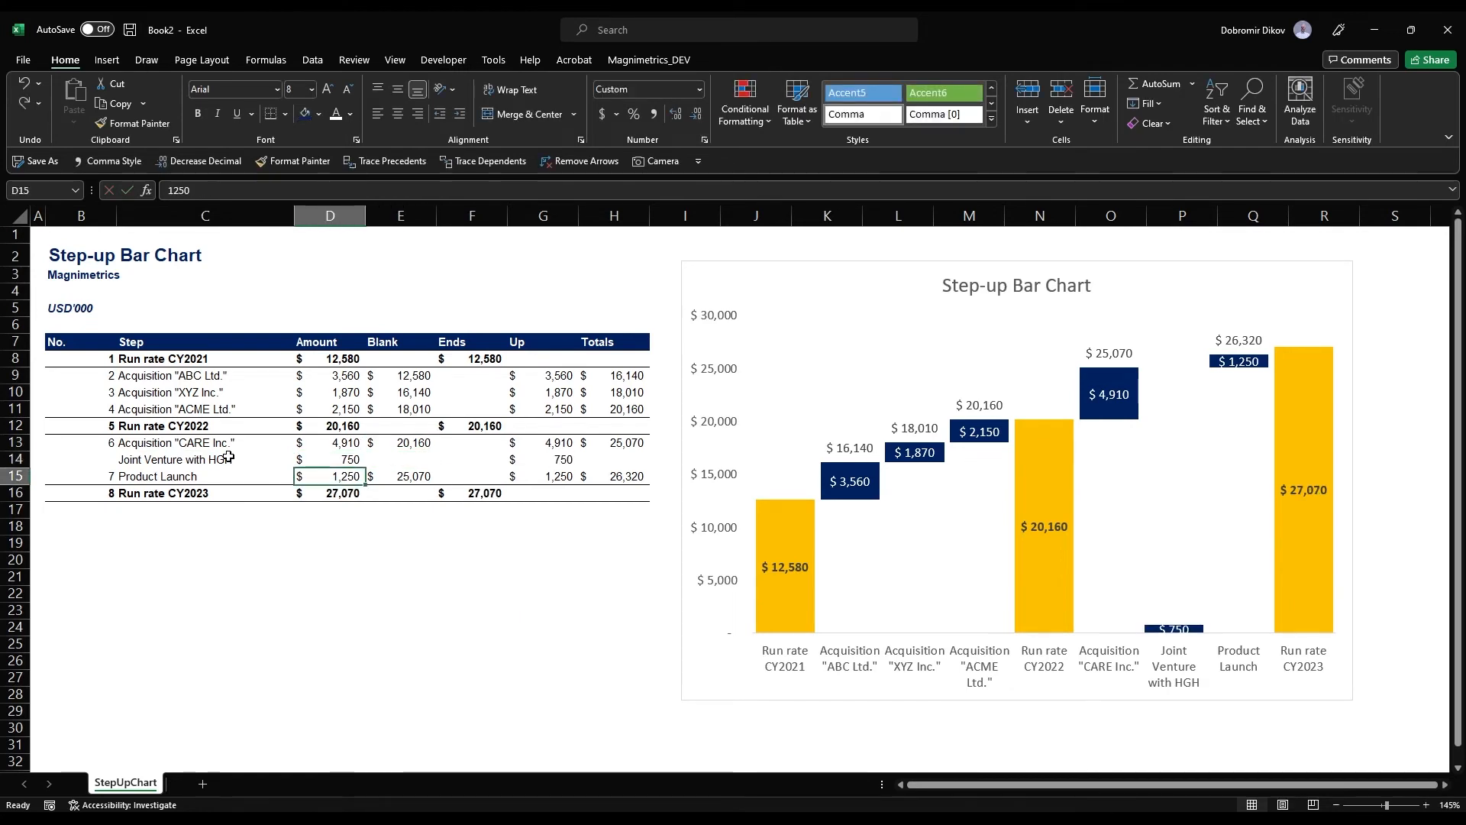
{"action": "key", "text": "F2"}
{"action": "key", "text": "Escape"}
{"action": "key", "text": "Right"}
{"action": "key", "text": "F2"}
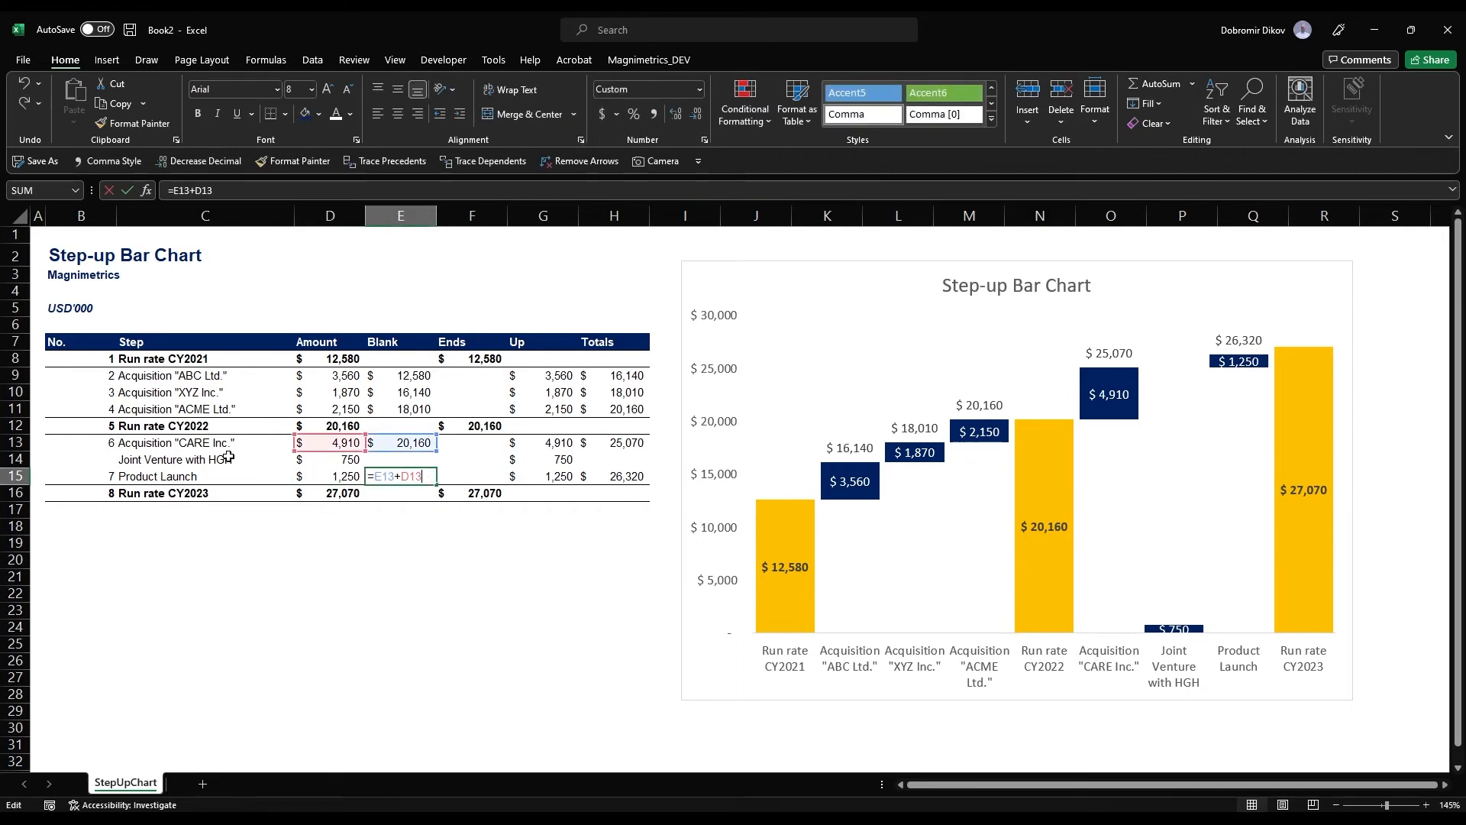
{"action": "left_click_drag", "start_coordinate": [341, 452], "coordinate": [384, 470]}
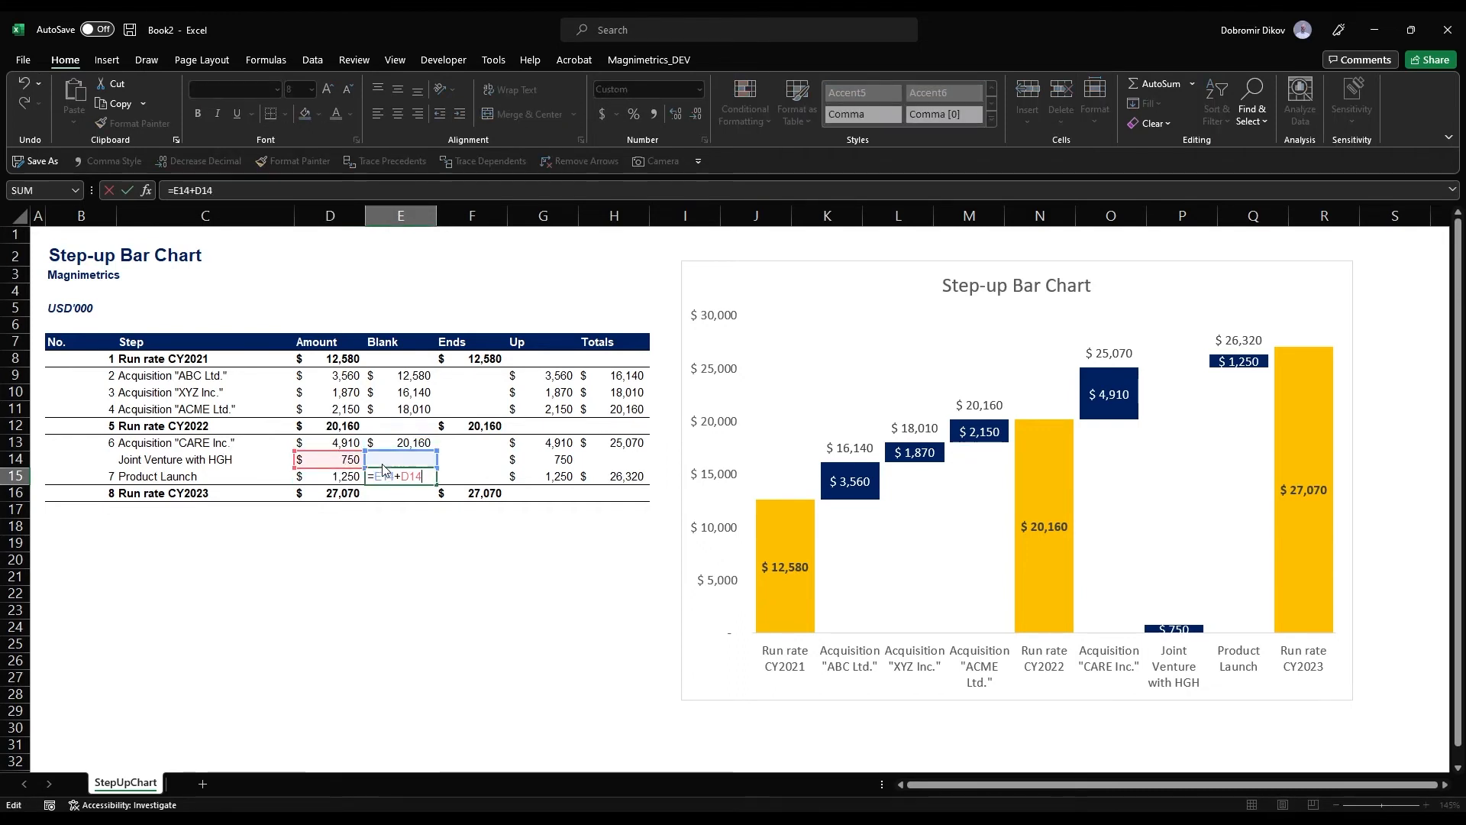
{"action": "key", "text": "ctrl+Return"}
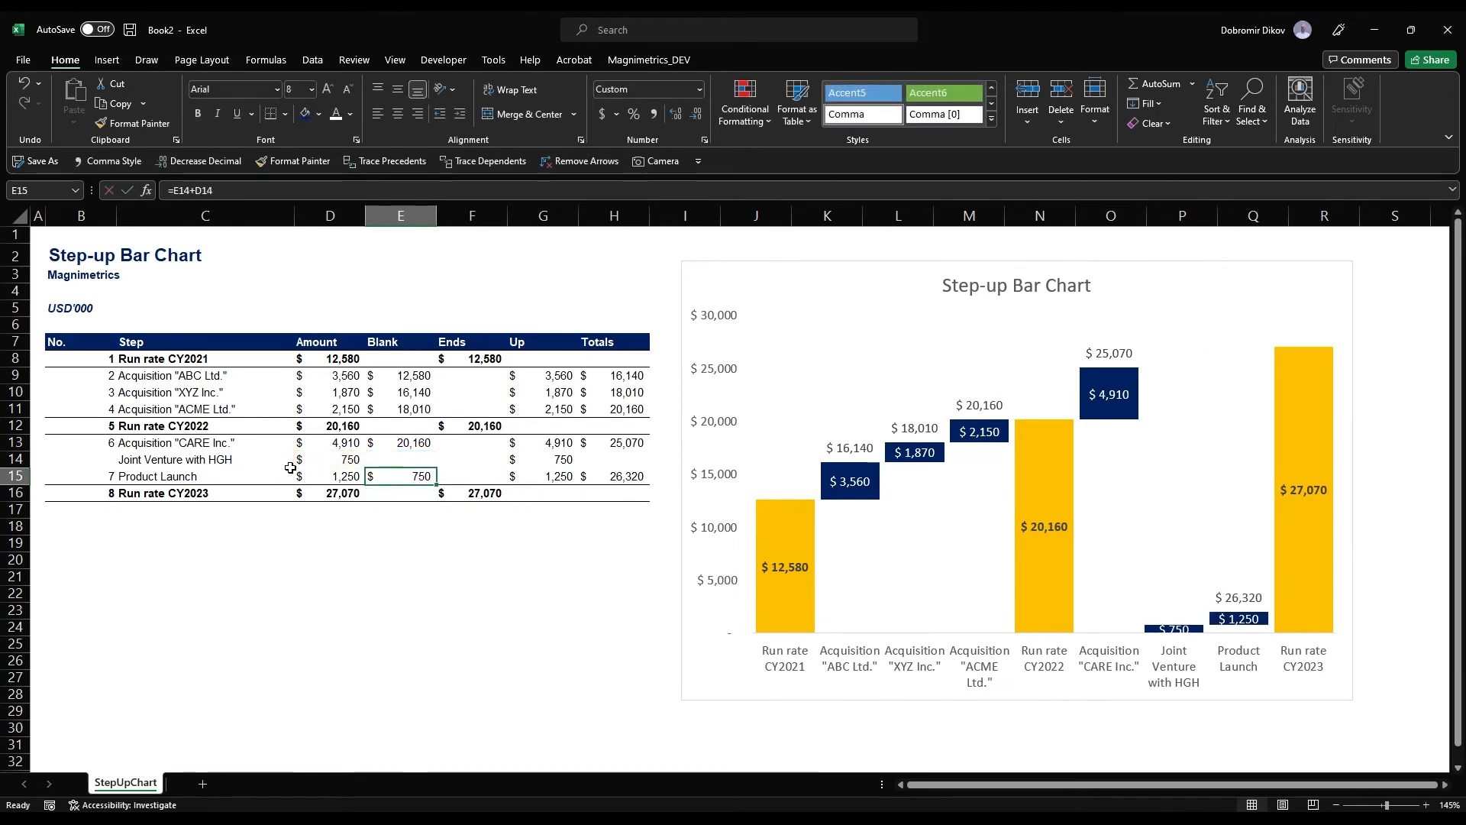
Copy the Blank formula from E15 into E14 for the joint venture row and check its references
{"action": "key", "text": "ctrl+c"}
{"action": "key", "text": "Up"}
{"action": "key", "text": "ctrl+v"}
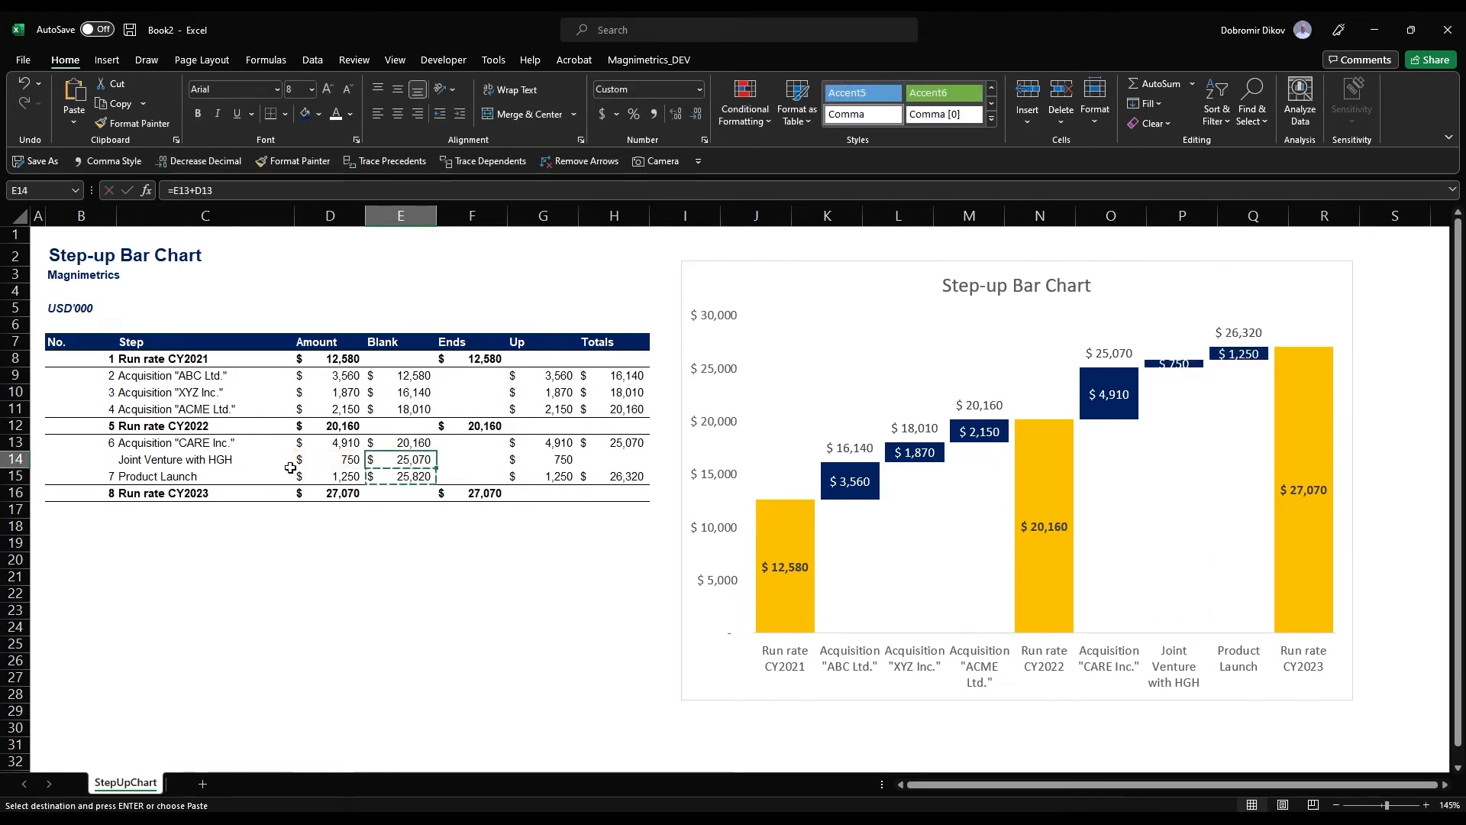
{"action": "key", "text": "F2"}
{"action": "key", "text": "Return"}
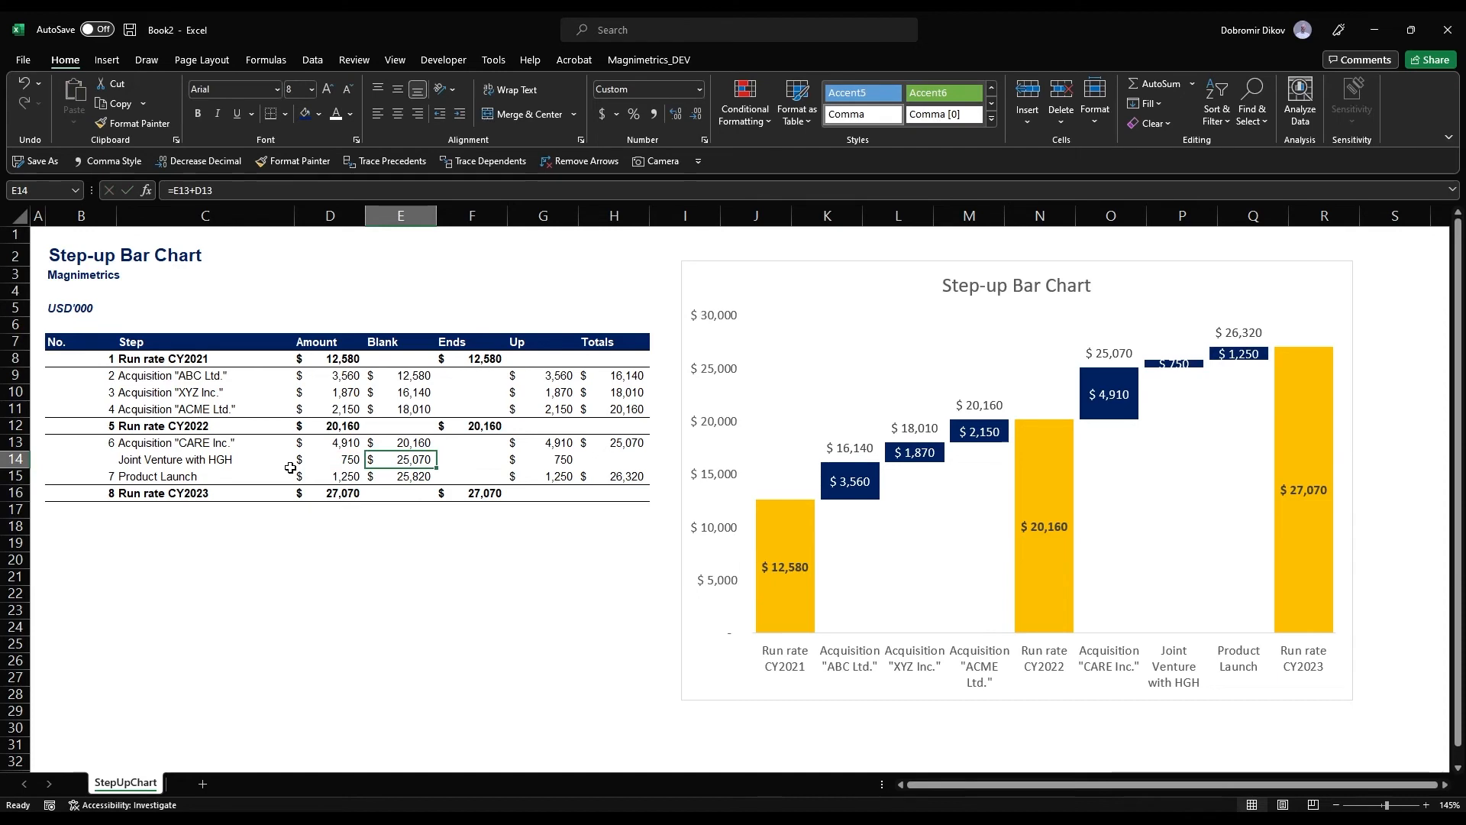
Correct the Product Launch Totals formula in H15 to =H14+G15
{"action": "key", "text": "Left"}
{"action": "key", "text": "Right"}
{"action": "key", "text": "Down"}
{"action": "key", "text": "Left"}
{"action": "key", "text": "F2"}
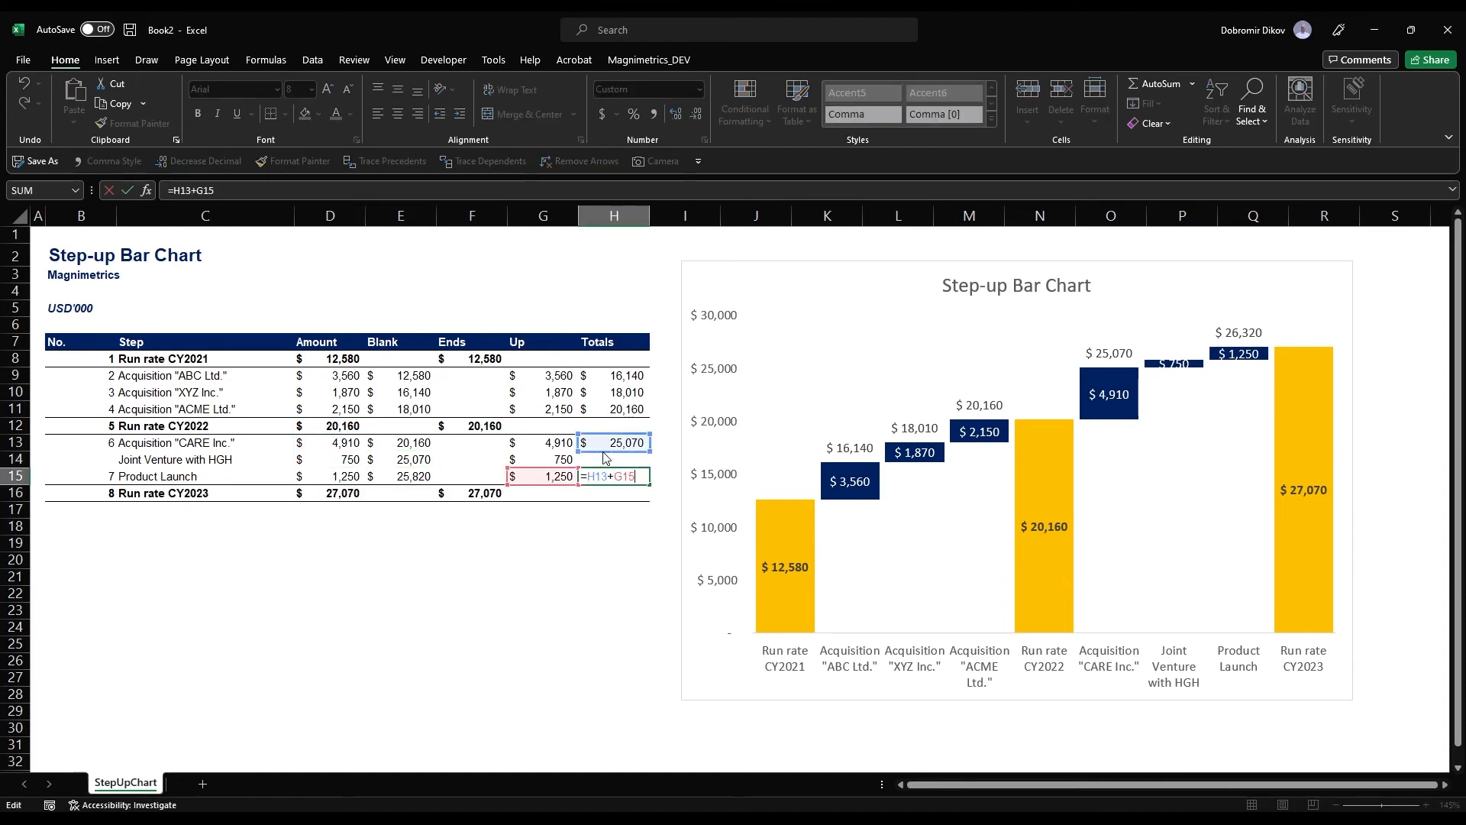
{"action": "left_click_drag", "start_coordinate": [603, 453], "coordinate": [605, 469]}
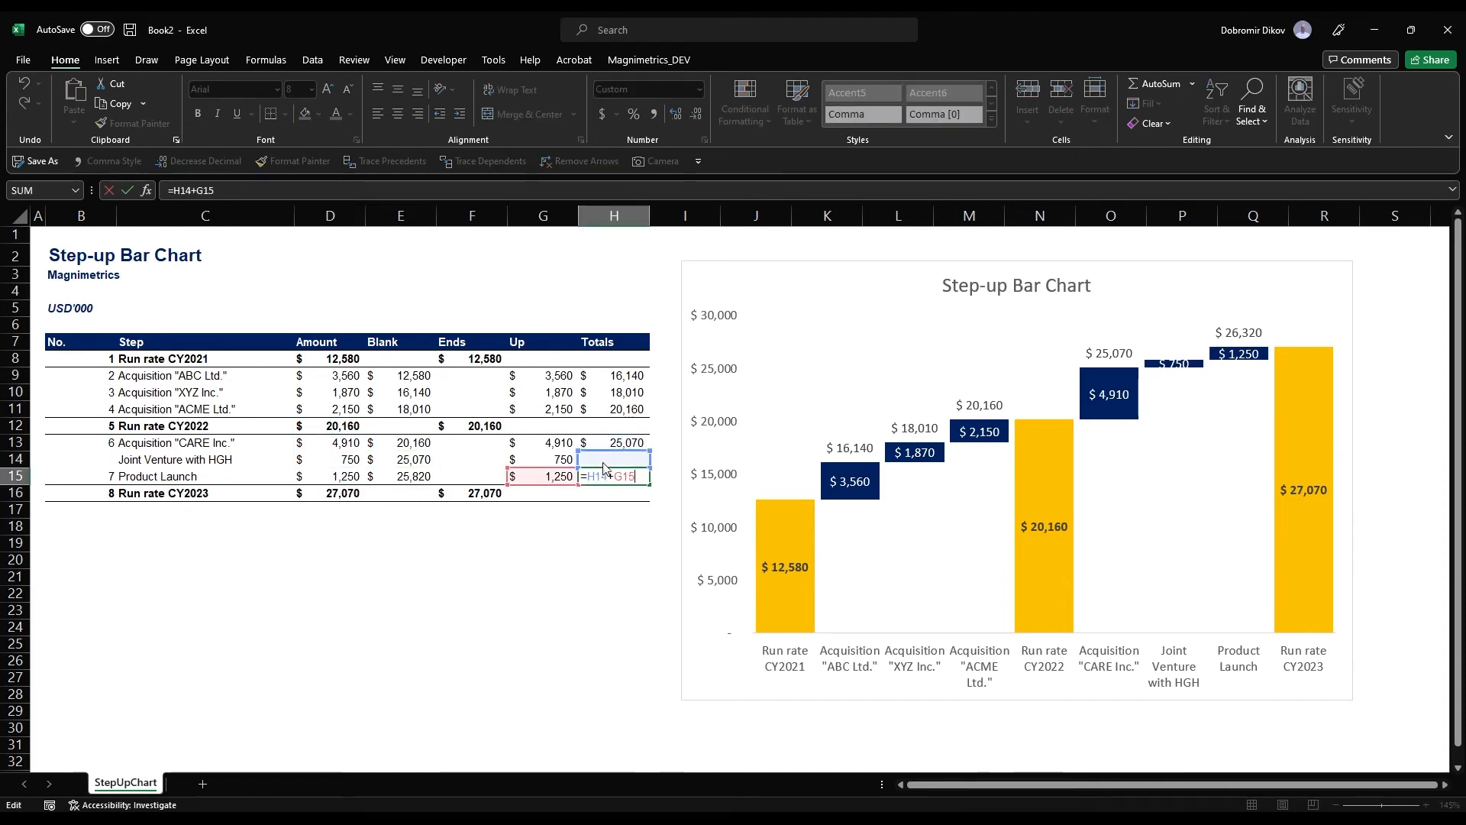
{"action": "key", "text": "Return"}
Copy the Totals formula from H15 into H14 for the joint venture row and check its references
{"action": "key", "text": "Up"}
{"action": "key", "text": "ctrl+c"}
{"action": "key", "text": "Up"}
{"action": "key", "text": "ctrl+v"}
{"action": "key", "text": "F2"}
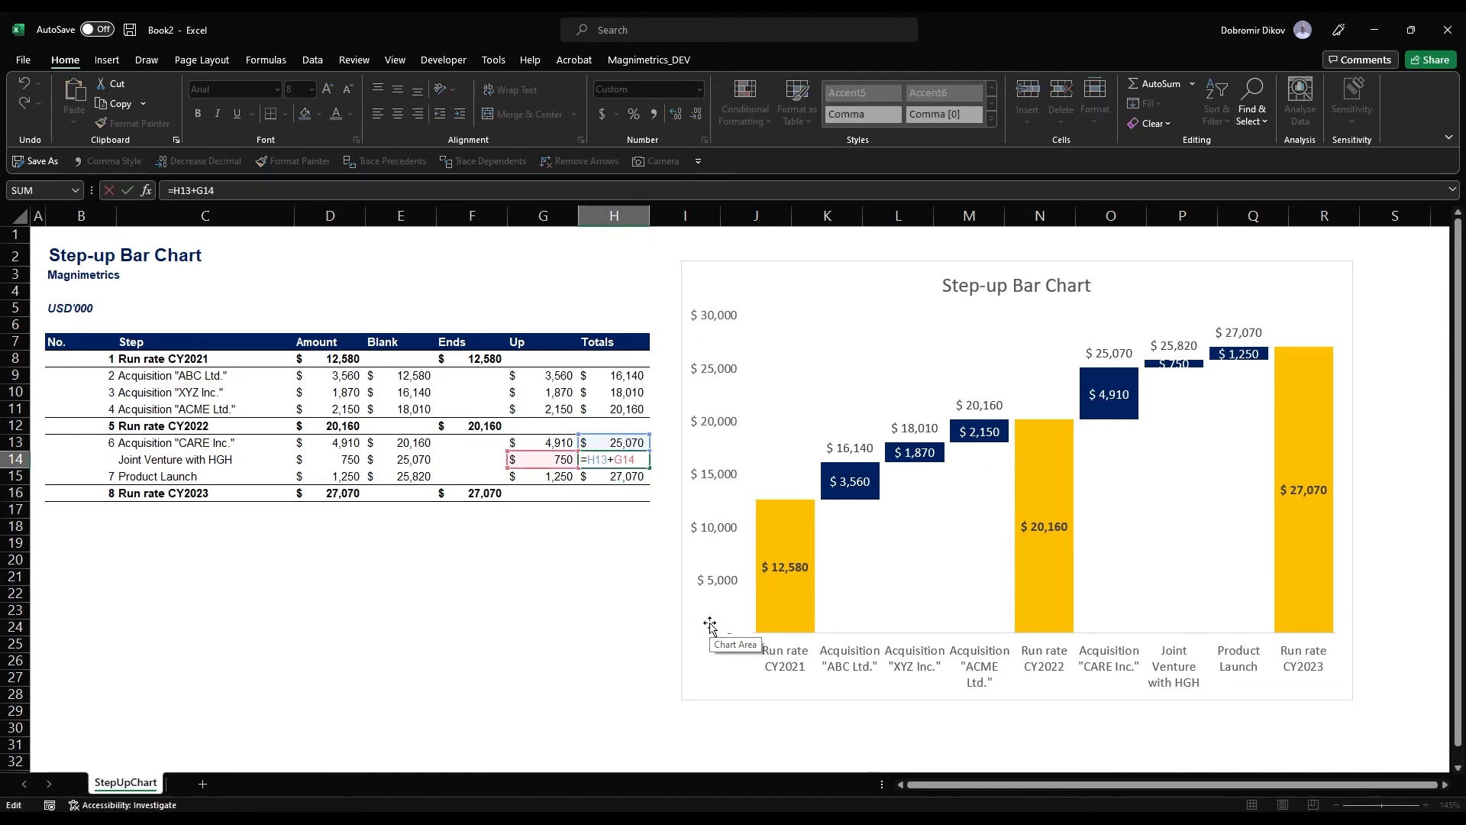
{"action": "key", "text": "Return"}
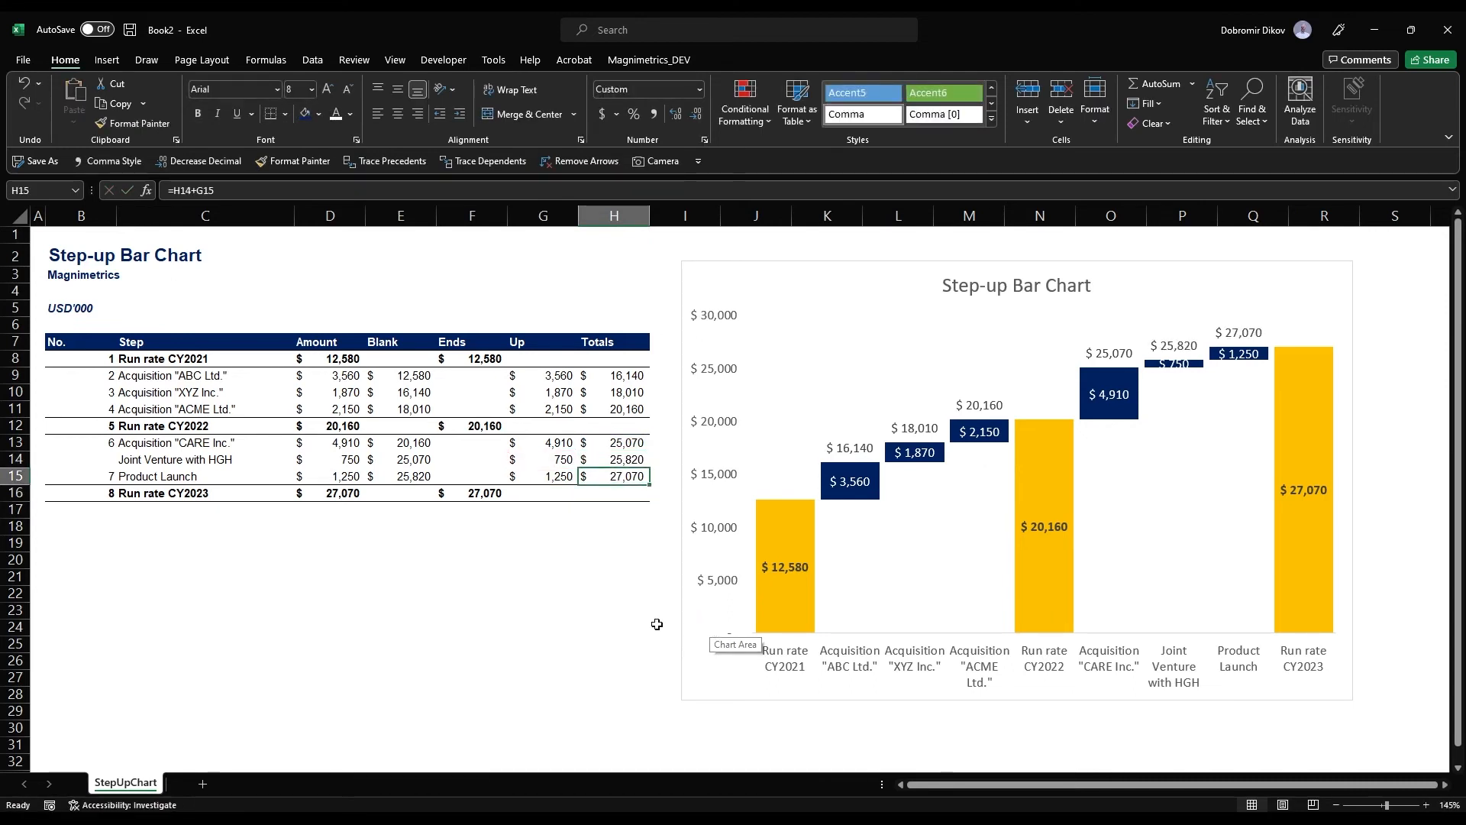